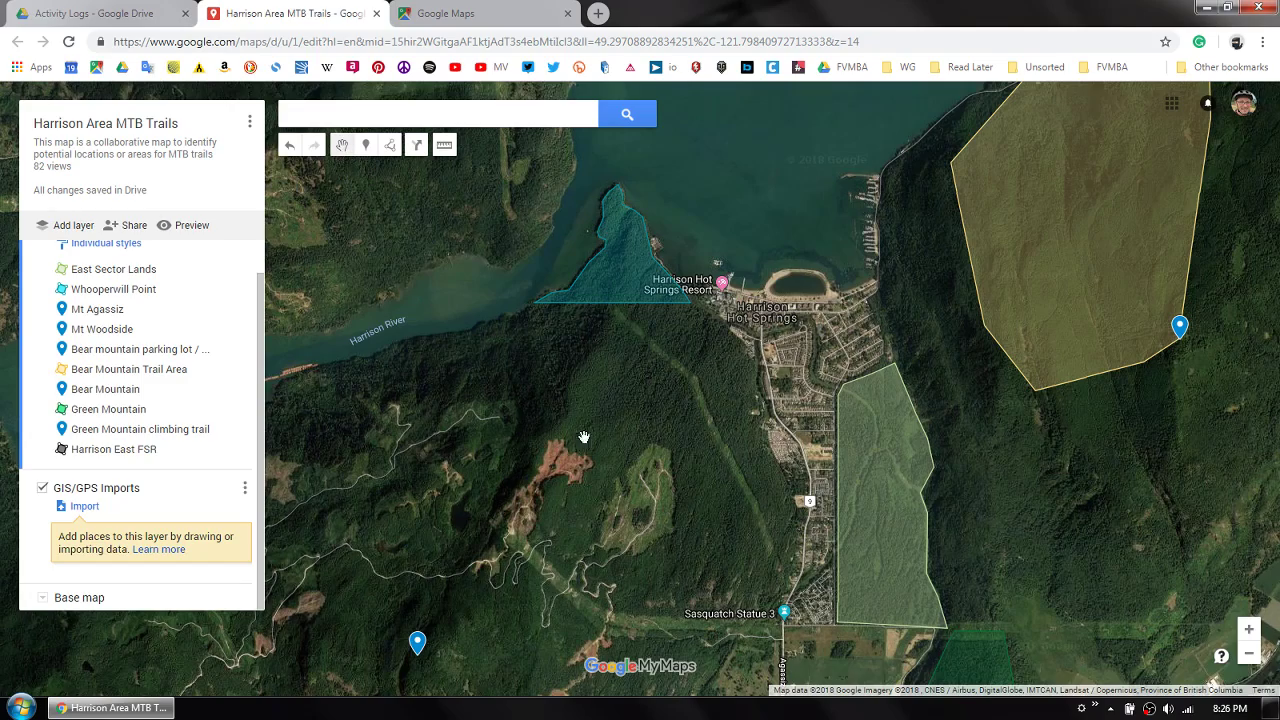
# - Place a marker at the northern tip of the bare reddish clearing southwest of Harrison Hot Springs
pyautogui.moveTo(650, 453); pyautogui.dragTo(569, 451)
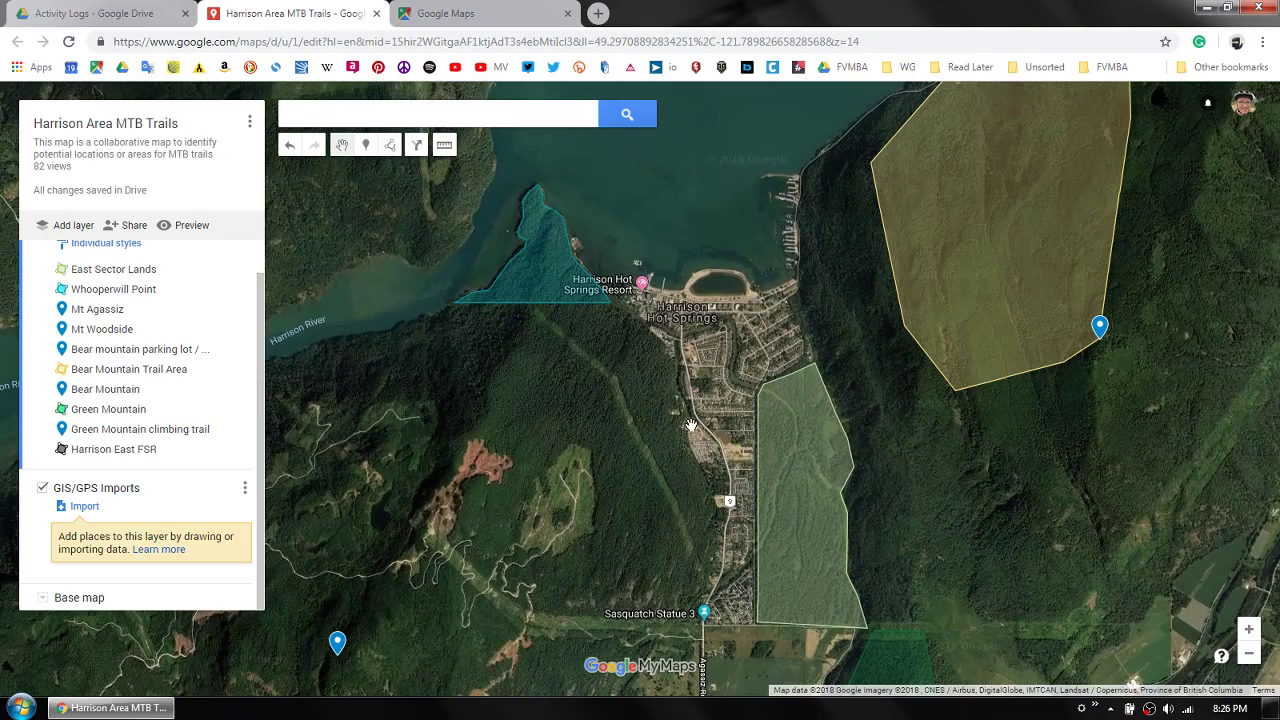
pyautogui.scroll(-1, 705, 397)
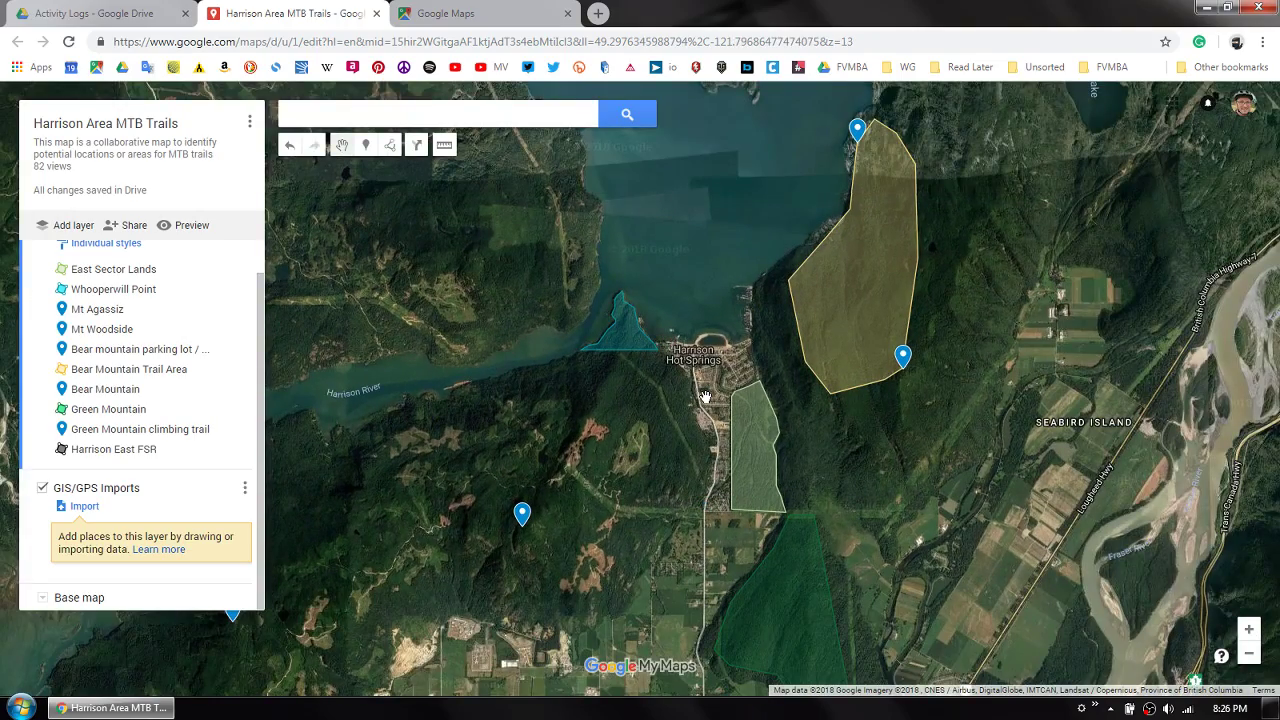
pyautogui.scroll(1, 705, 397)
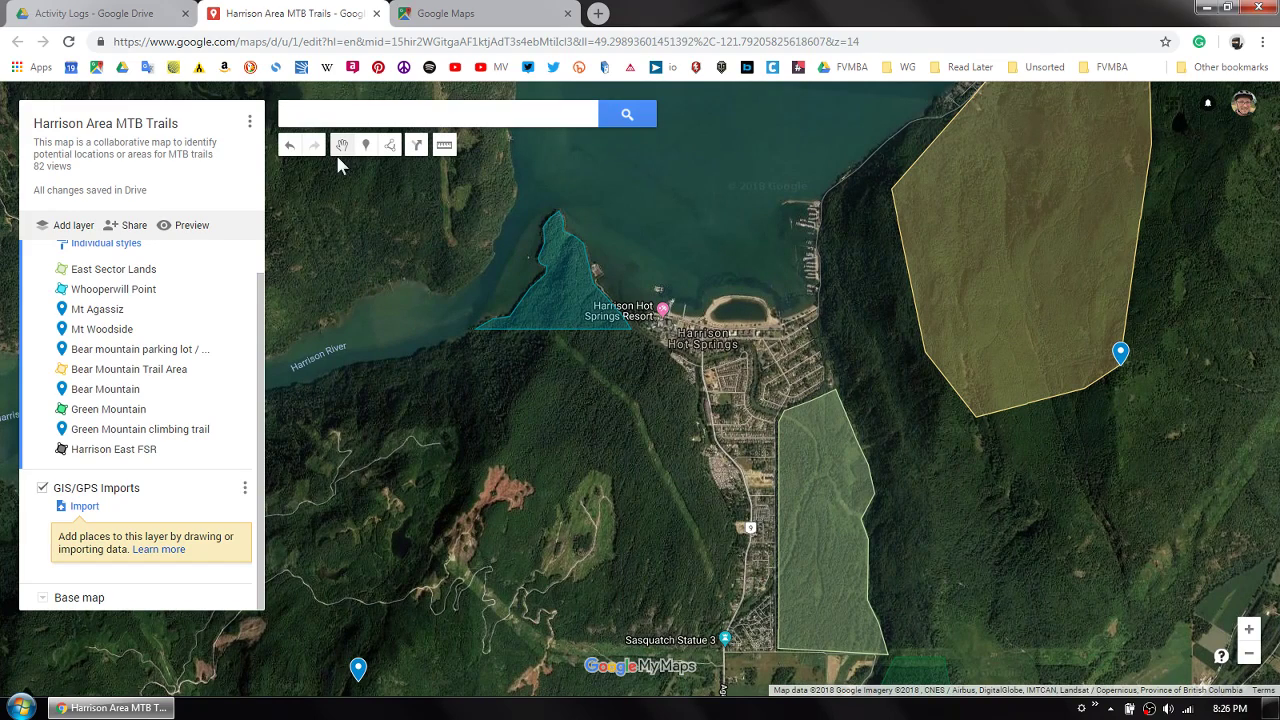
pyautogui.click(366, 146)
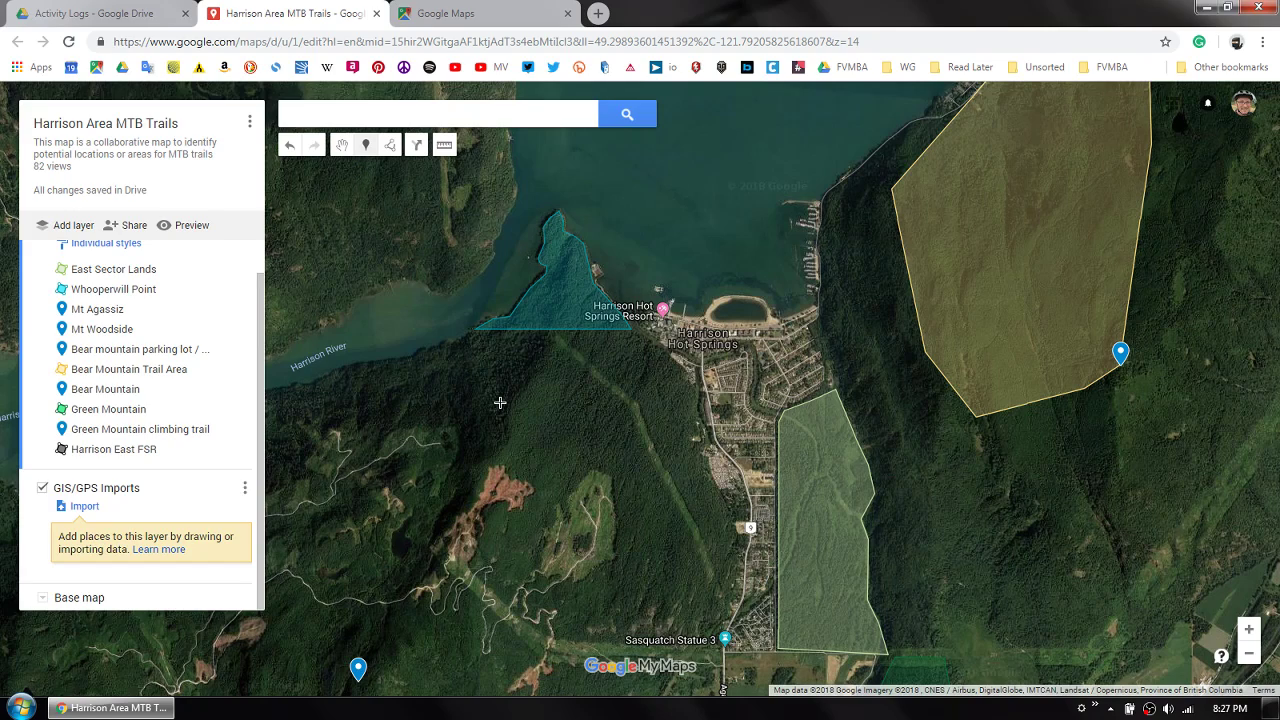
pyautogui.click(481, 484)
# - Title the new marker Peak, enter the description "New trail to this locaiton", and save it
pyautogui.click(429, 337)
pyautogui.moveTo(429, 337); pyautogui.dragTo(375, 337)
pyautogui.write('Peak')
pyautogui.press('Tab')
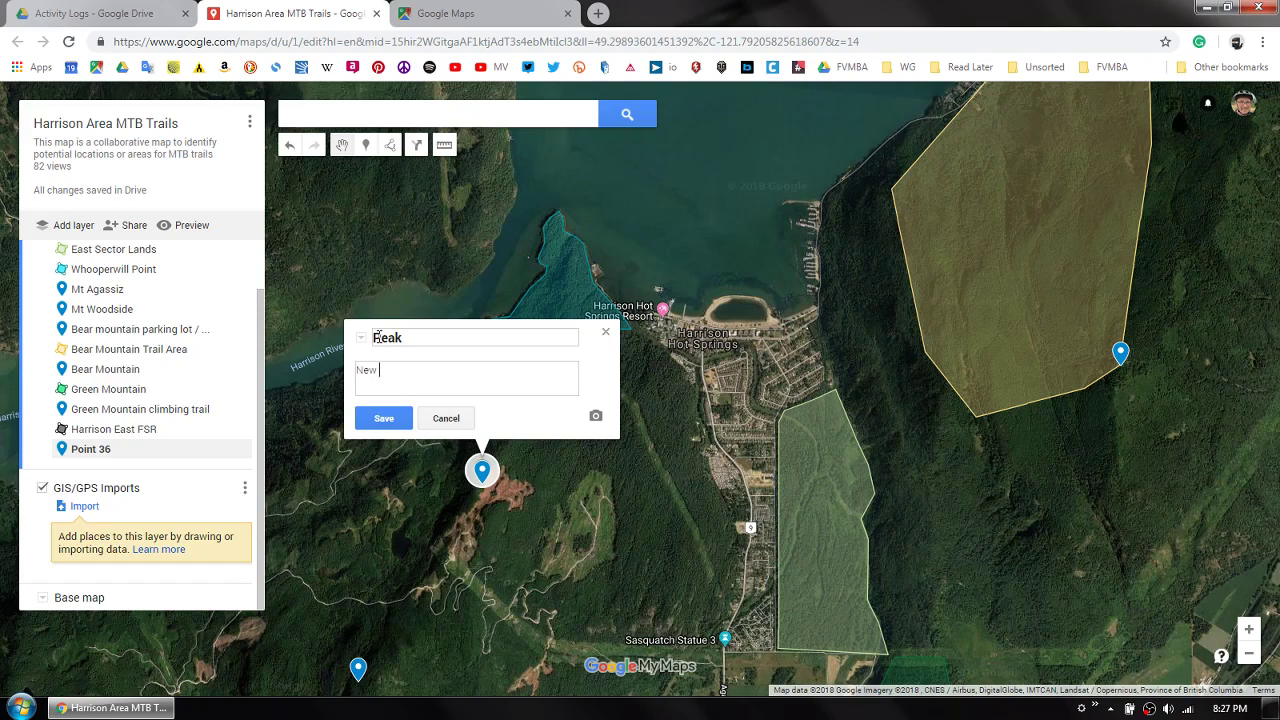
pyautogui.write('New trail tpo this locaito')
pyautogui.click(383, 418)
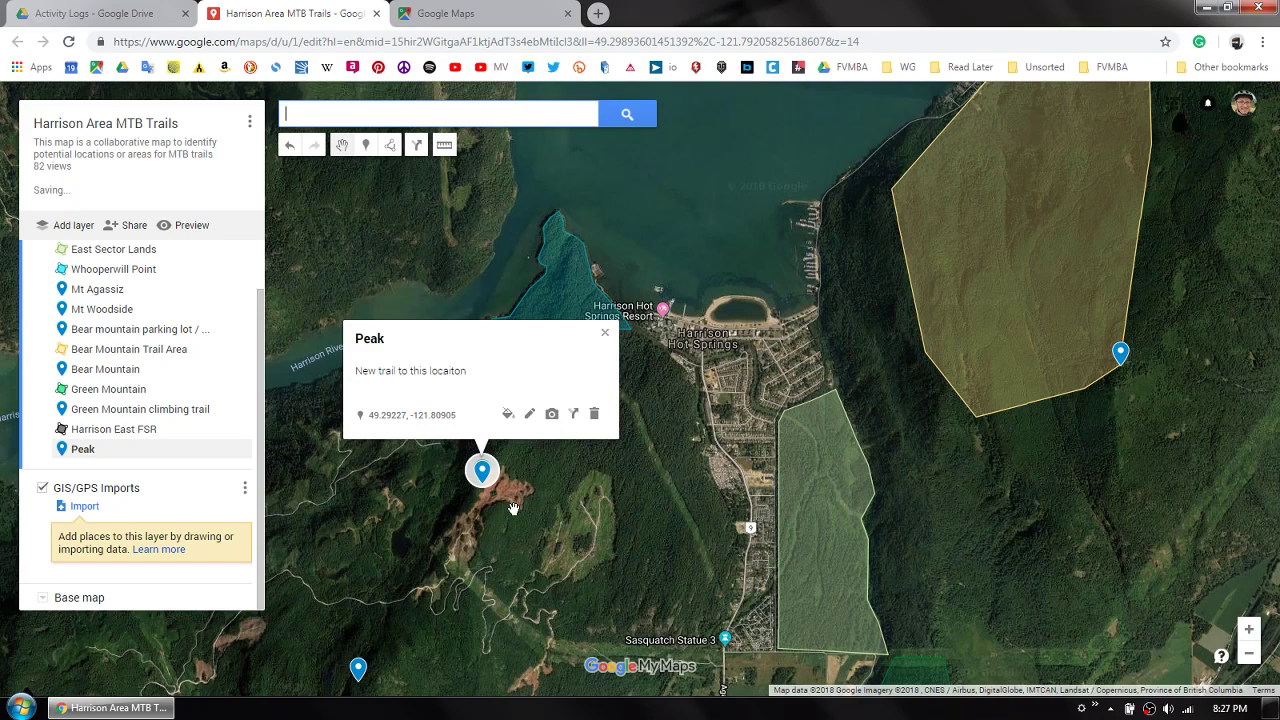
# - Change the Peak marker's color to yellow
pyautogui.click(508, 415)
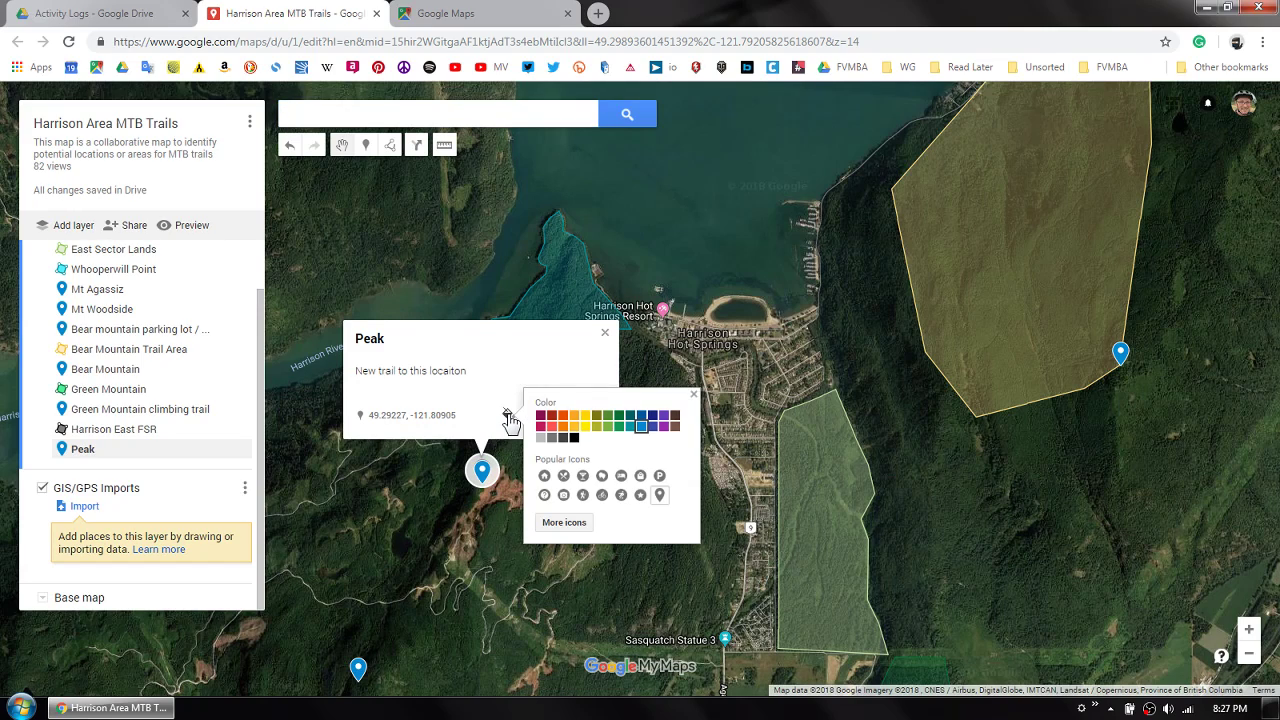
pyautogui.click(586, 416)
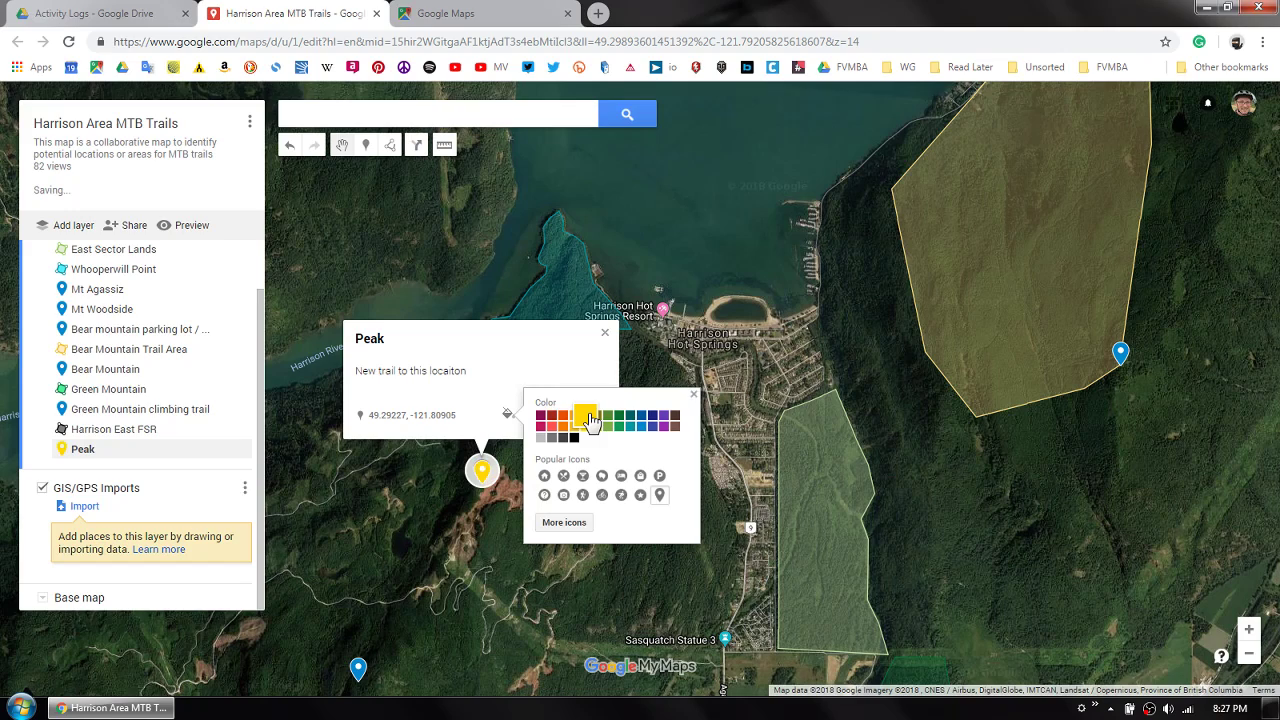
pyautogui.click(492, 528)
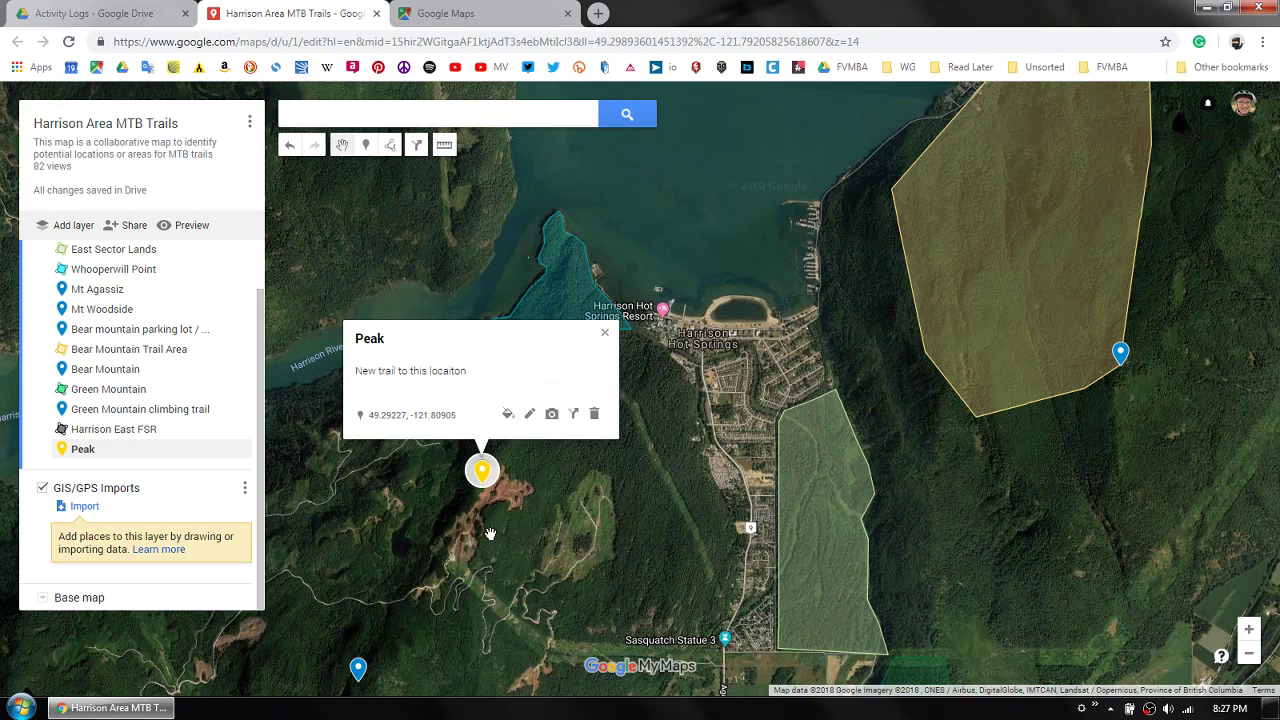
# - Correct the Peak marker's description to "New trail to this location" and save it
pyautogui.click(482, 478)
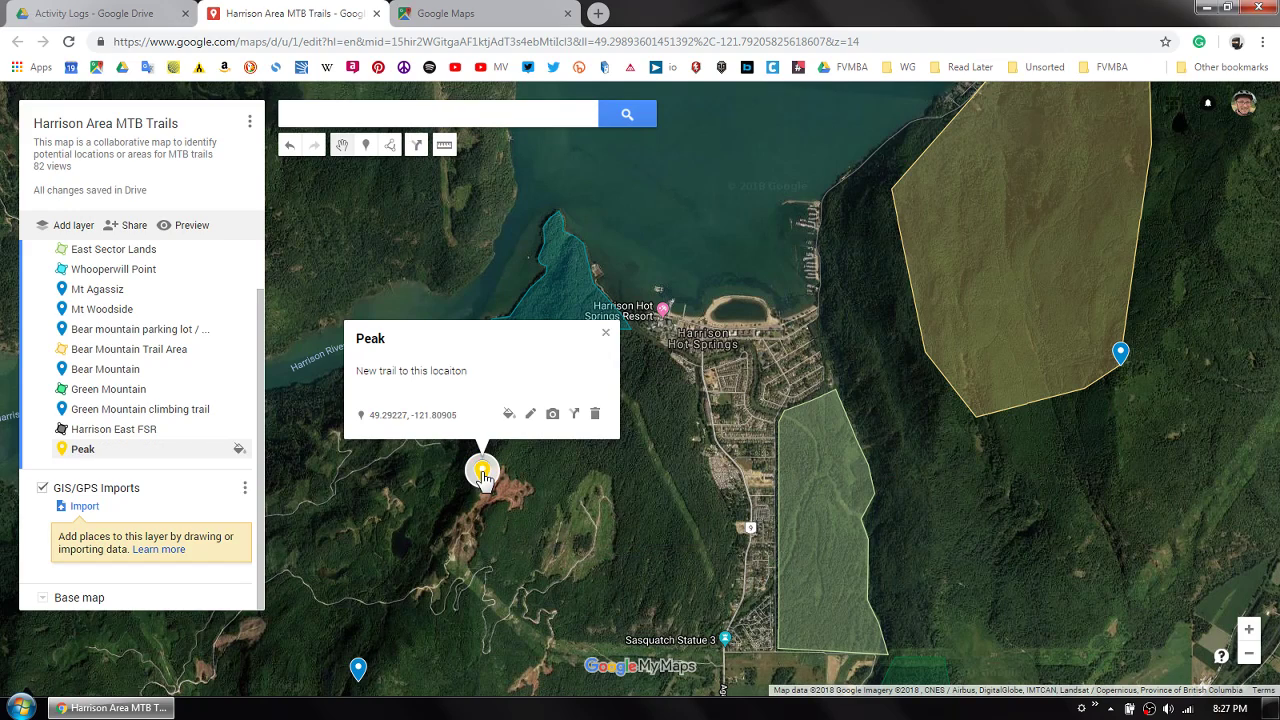
pyautogui.click(530, 414)
pyautogui.click(469, 371)
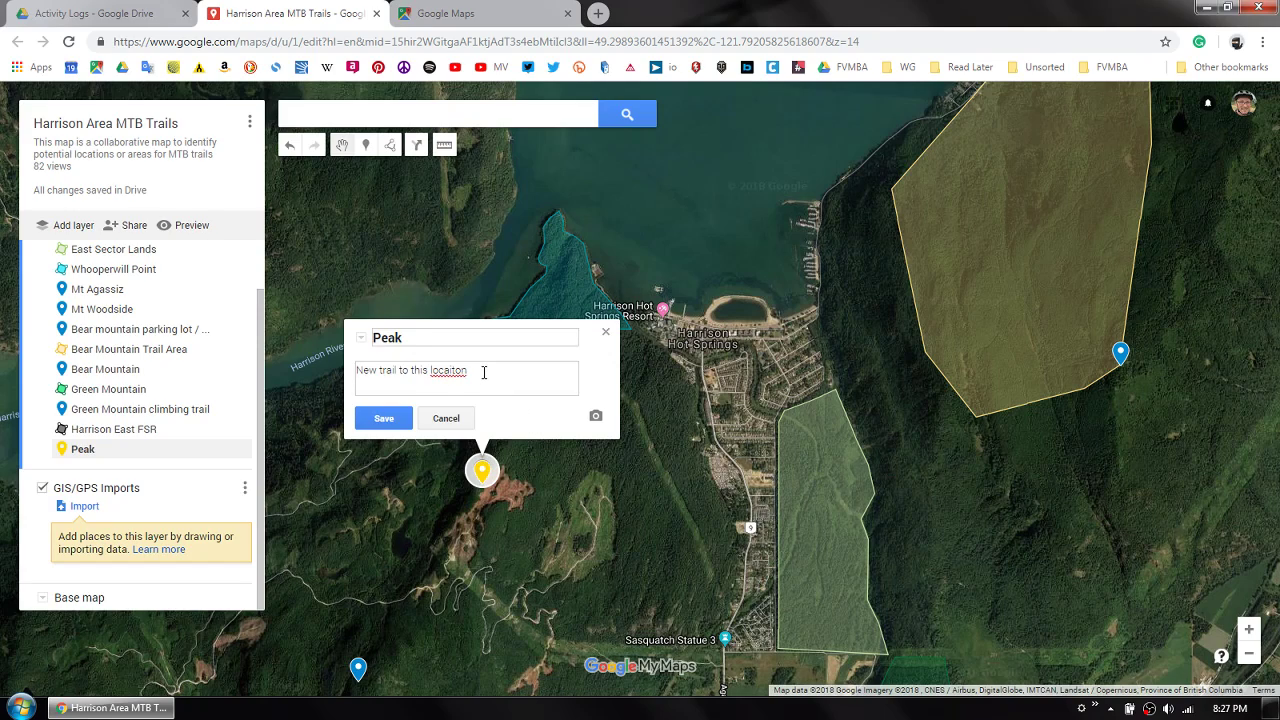
pyautogui.press('BackSpace')
pyautogui.click(383, 418)
pyautogui.click(570, 470)
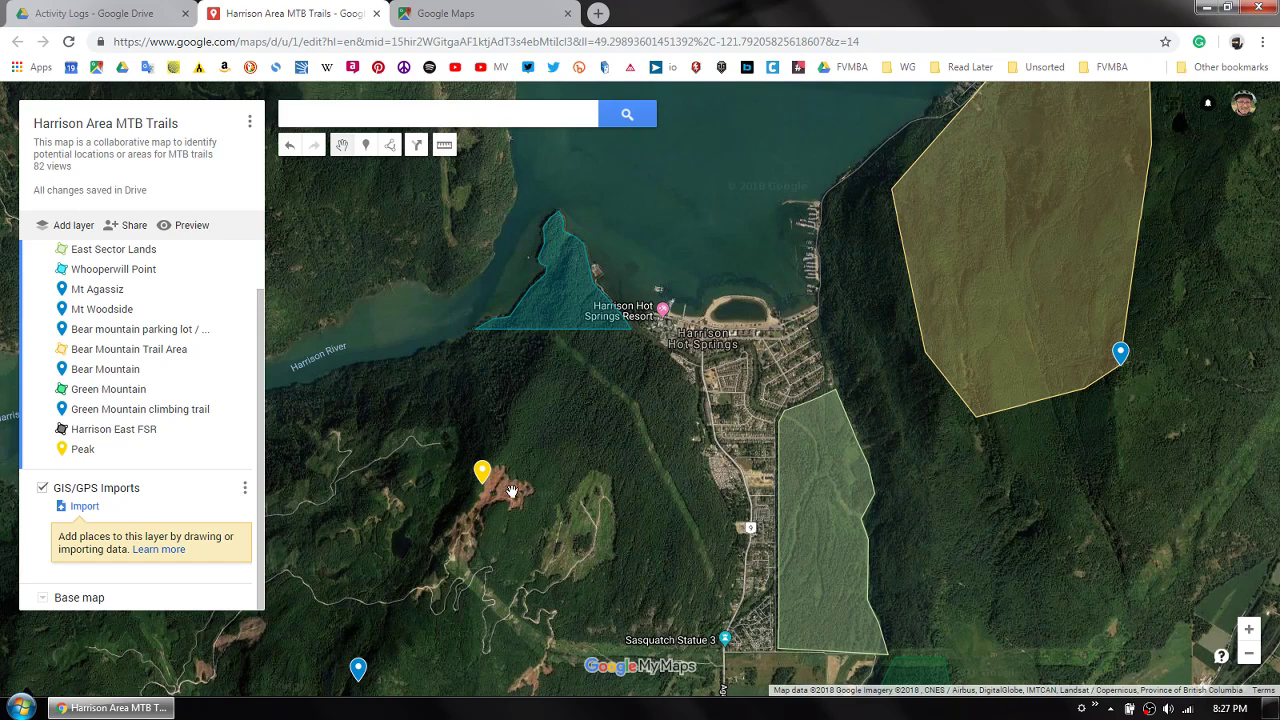
# - Move the Peak marker slightly south onto the bare clearing
pyautogui.click(482, 472)
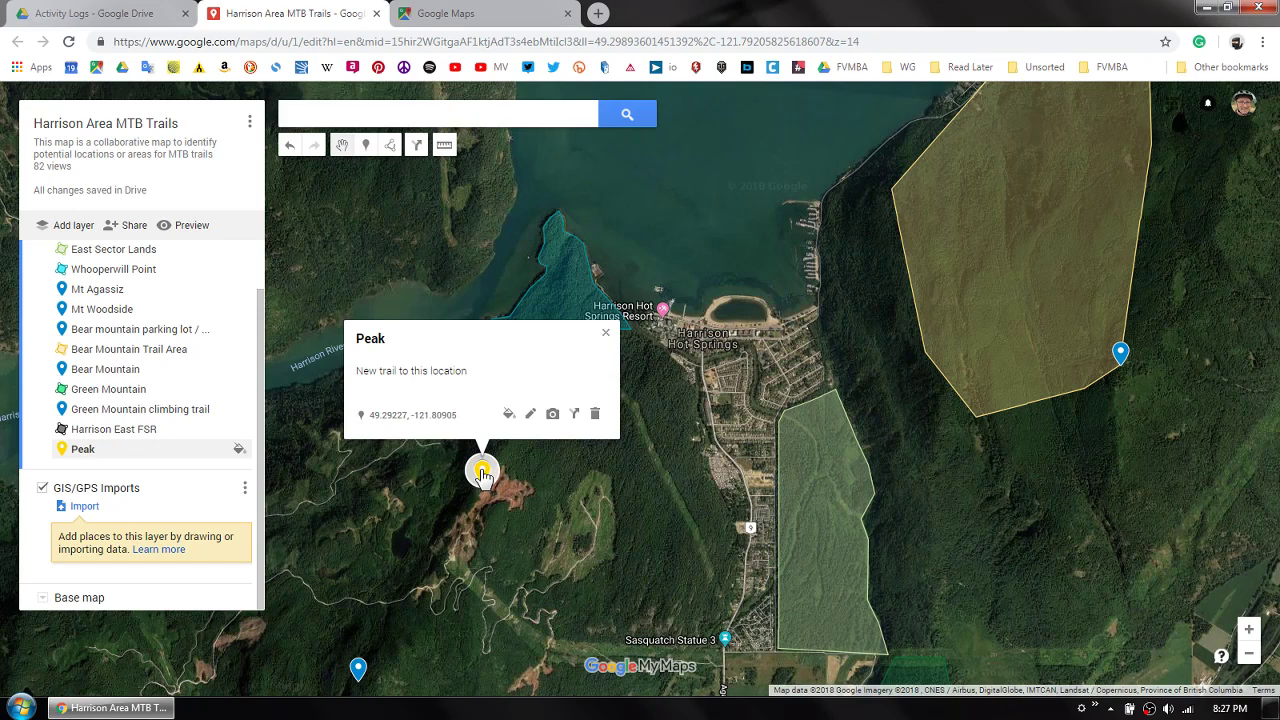
pyautogui.click(532, 420)
pyautogui.moveTo(484, 473)
pyautogui.mouseDown()
pyautogui.moveTo(476, 512)
pyautogui.moveTo(490, 475)
pyautogui.moveTo(487, 488)
pyautogui.mouseUp()
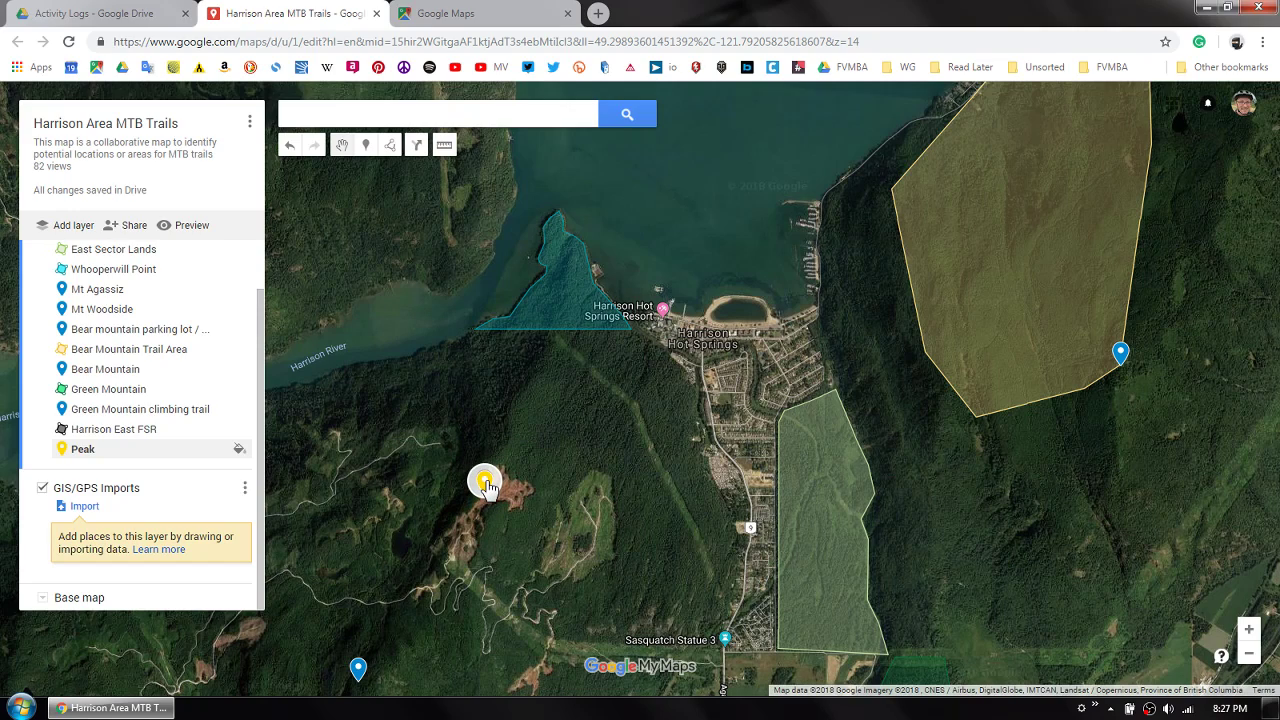
pyautogui.click(597, 510)
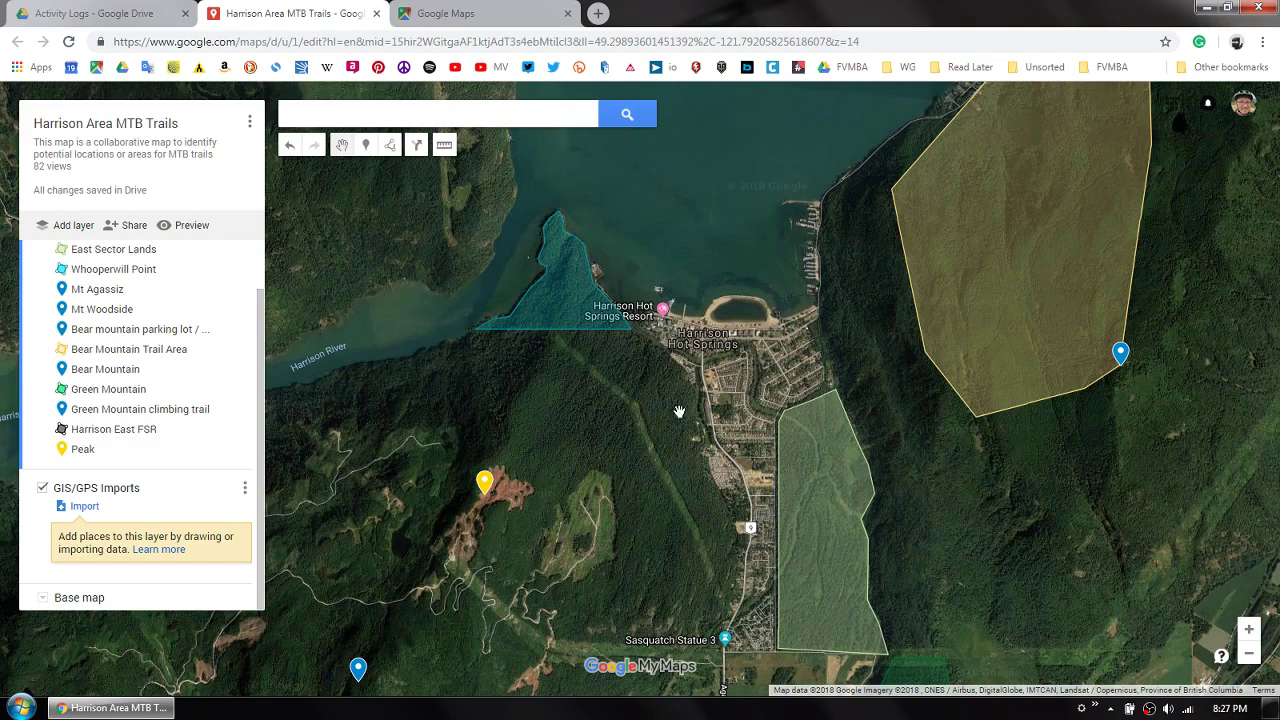
# - Start a line just west of The Front Grocery & Liquor and trace it northwest along the cleared power line corridor
pyautogui.click(390, 146)
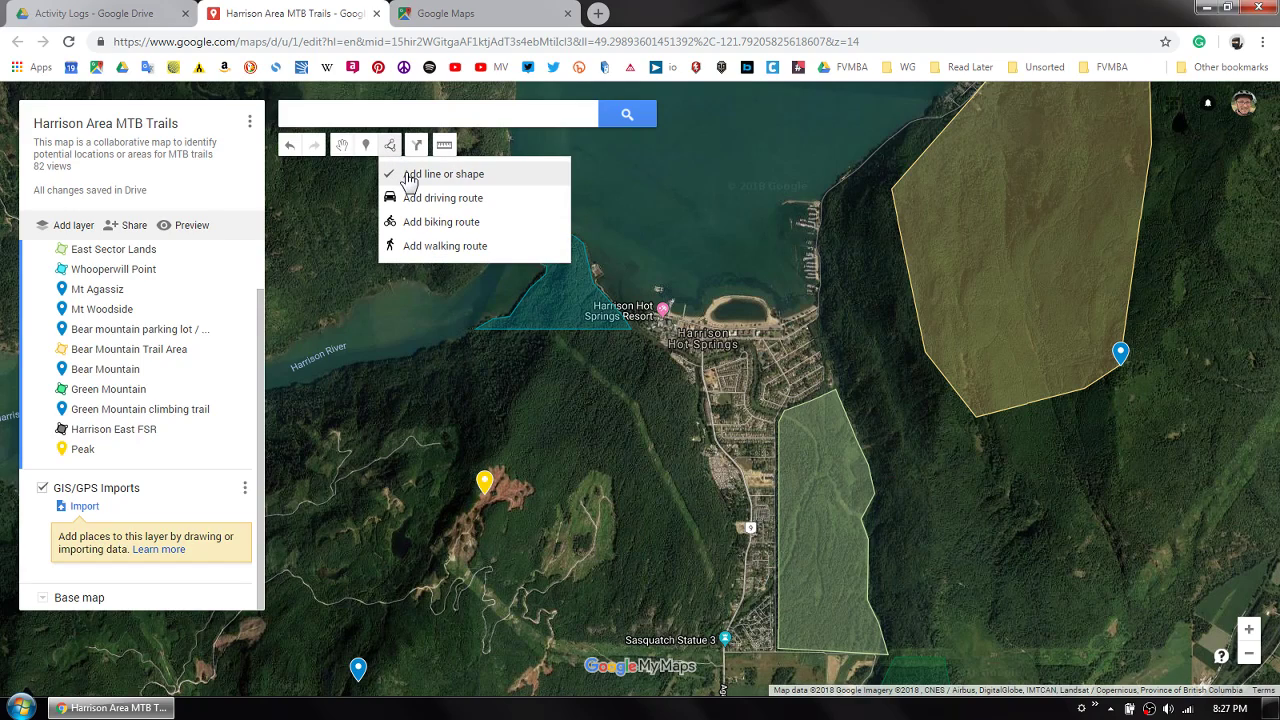
pyautogui.click(410, 178)
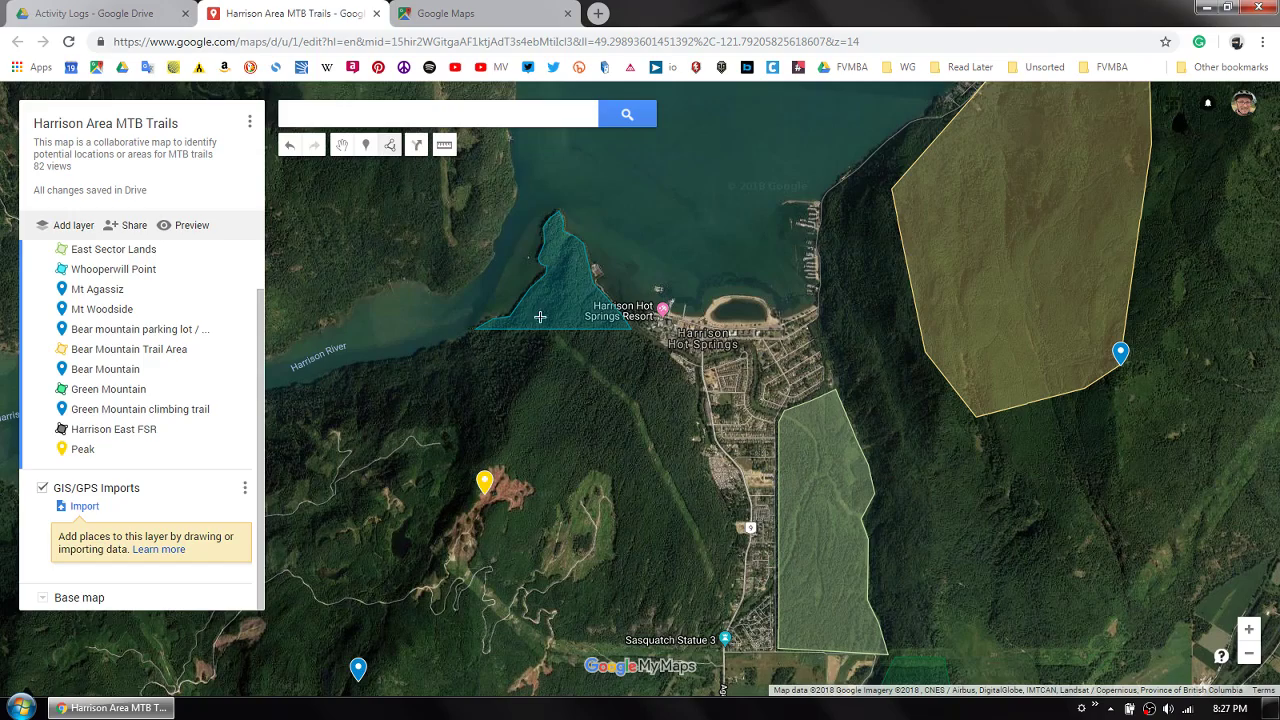
pyautogui.scroll(1, 732, 576)
pyautogui.scroll(1, 728, 587)
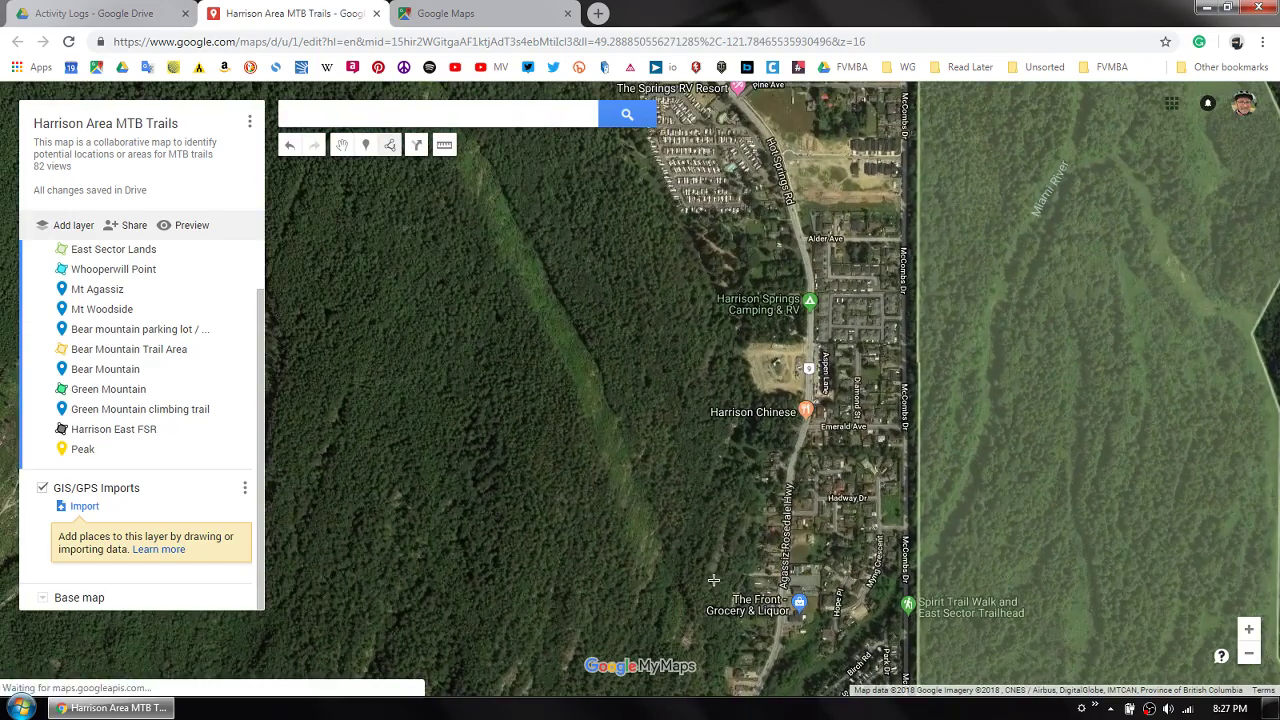
pyautogui.click(748, 575)
pyautogui.click(716, 618)
pyautogui.click(682, 633)
pyautogui.click(655, 563)
pyautogui.click(622, 473)
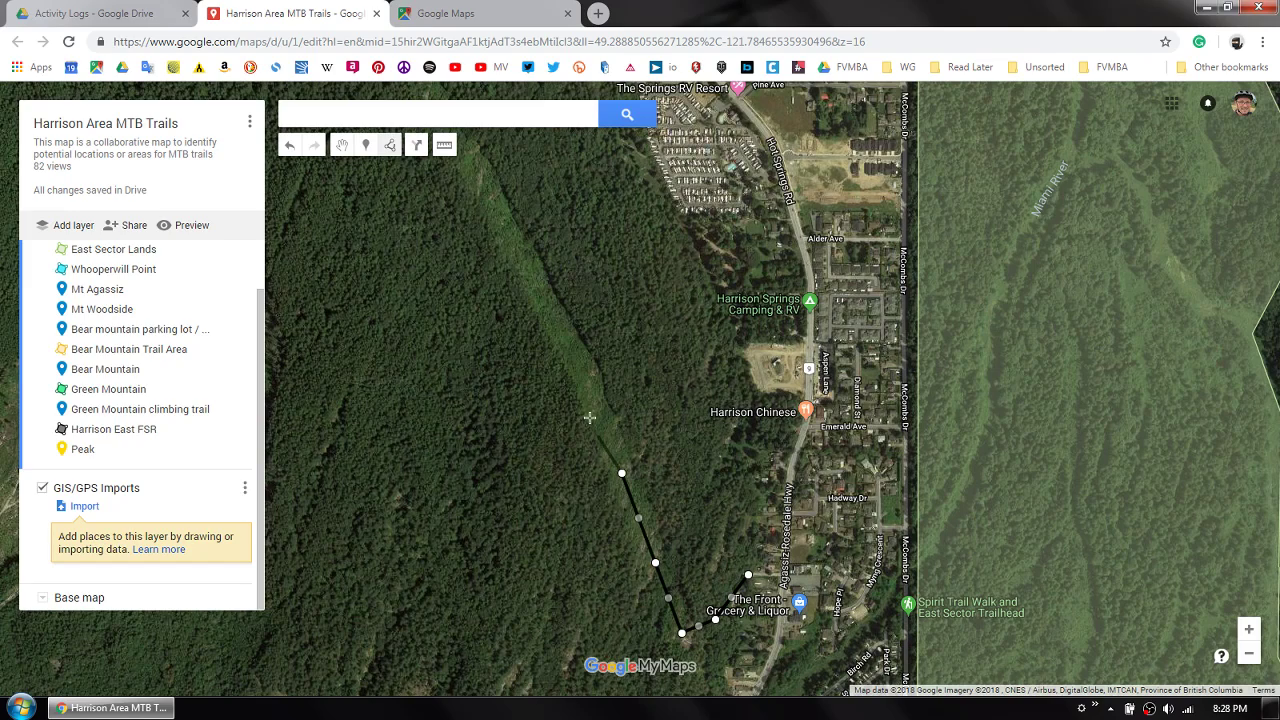
pyautogui.click(582, 368)
pyautogui.click(530, 275)
pyautogui.click(484, 186)
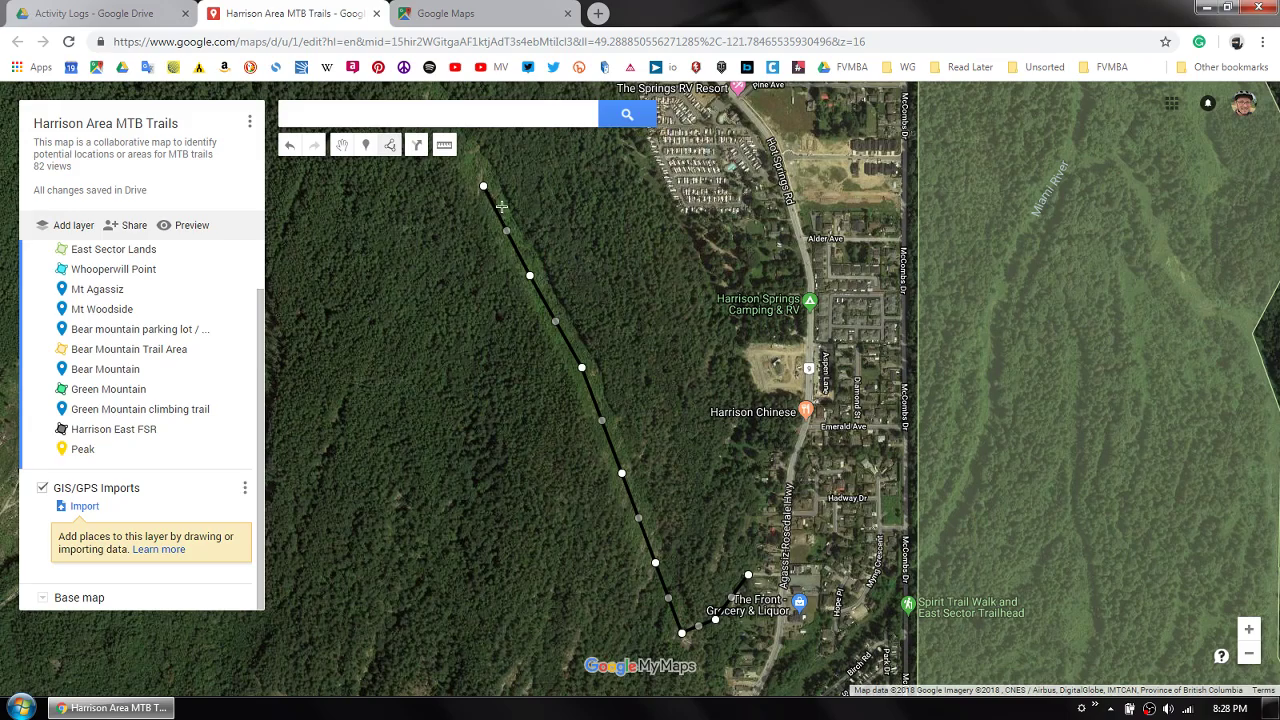
# - Extend the line northwest along the corridor, past The Springs RV Resort, toward the Whooperwill Point area
pyautogui.press('Up')
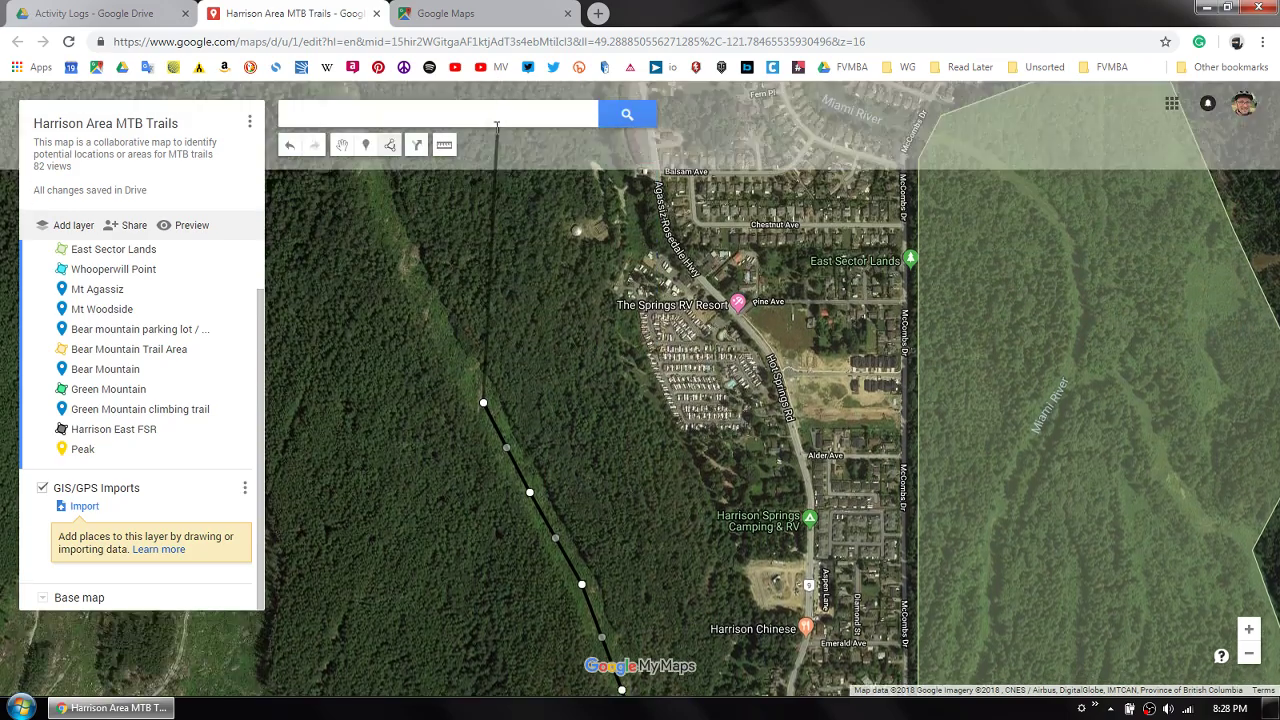
pyautogui.press('Up')
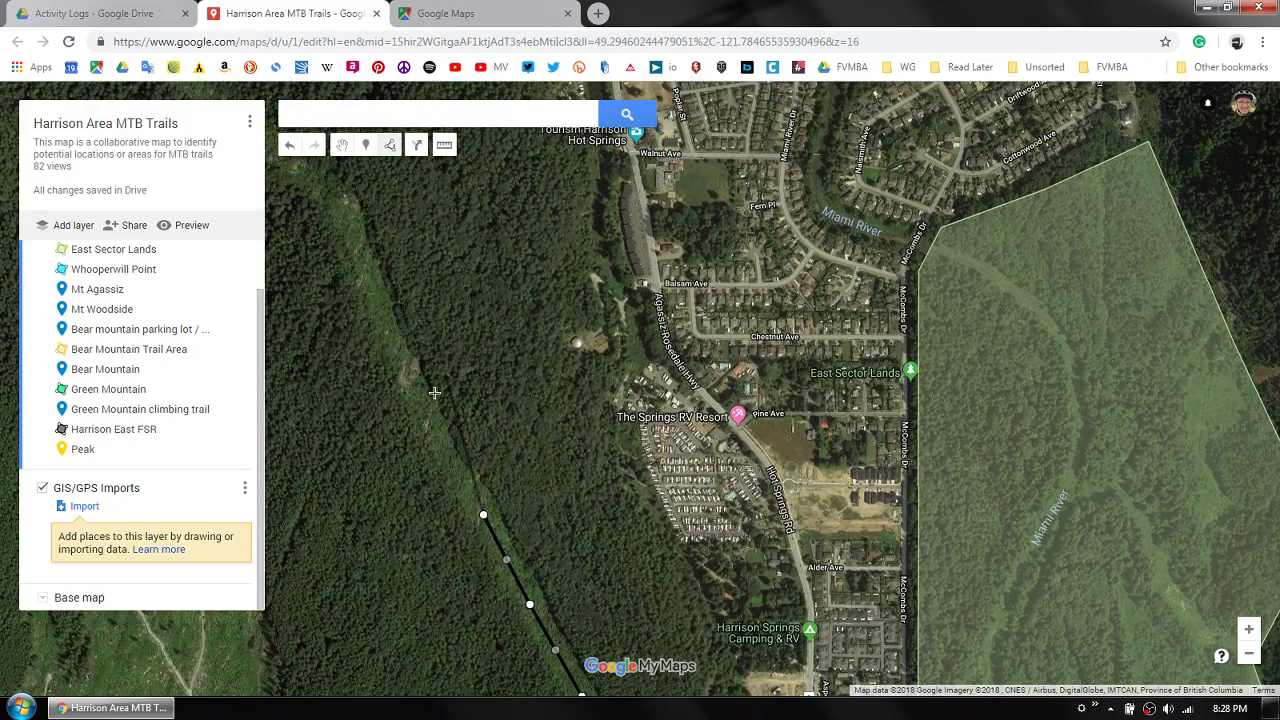
pyautogui.click(418, 401)
pyautogui.scroll(-1, 396, 346)
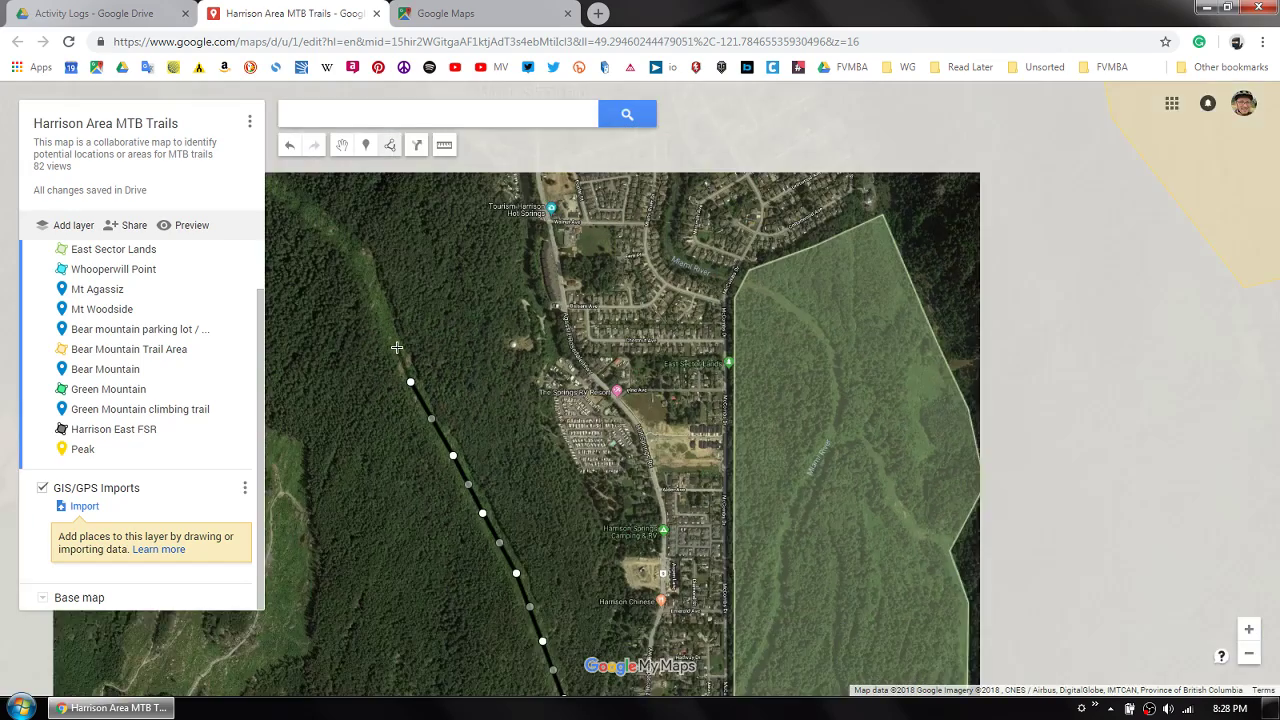
pyautogui.click(389, 325)
pyautogui.click(373, 282)
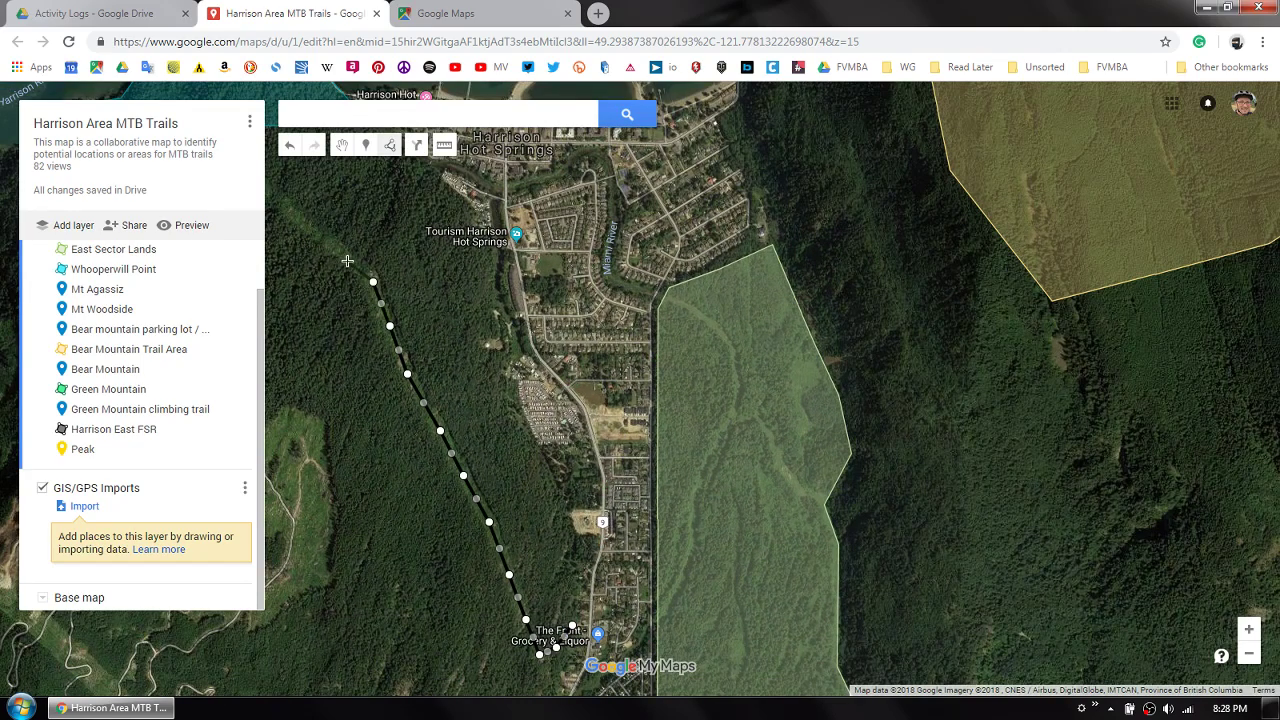
pyautogui.click(339, 249)
pyautogui.click(298, 220)
pyautogui.press('Left')
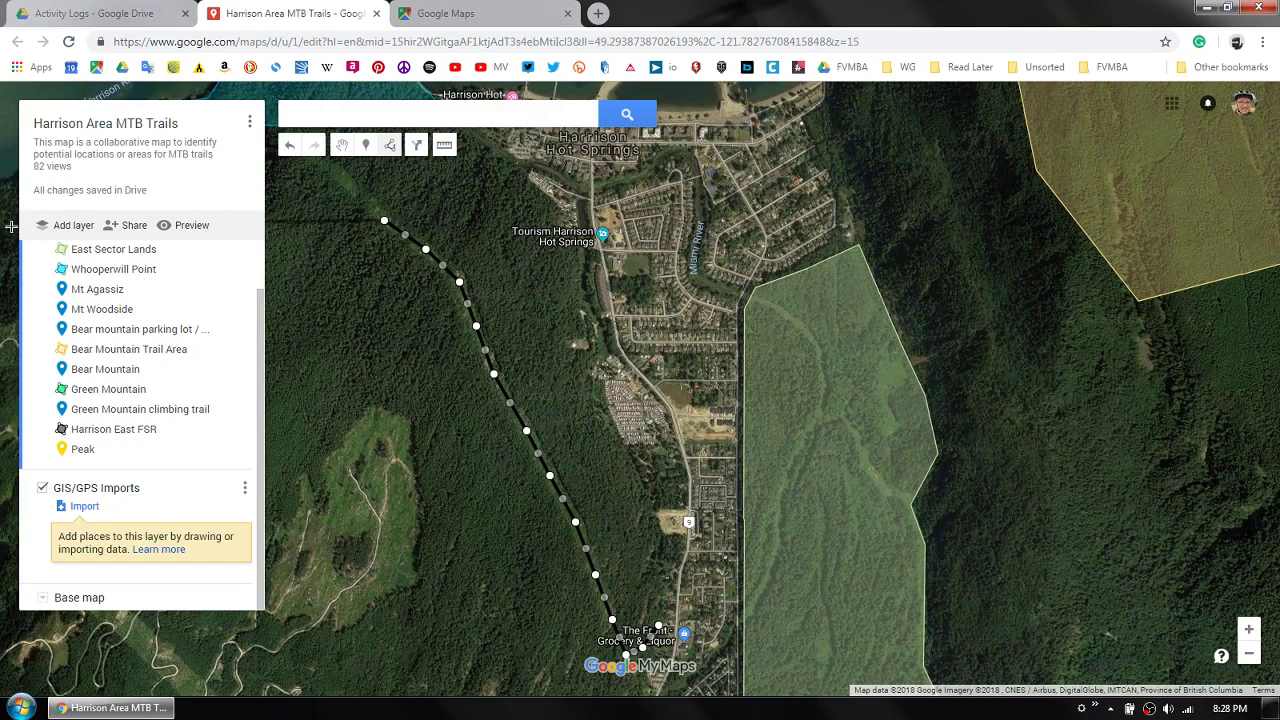
pyautogui.press('Left')
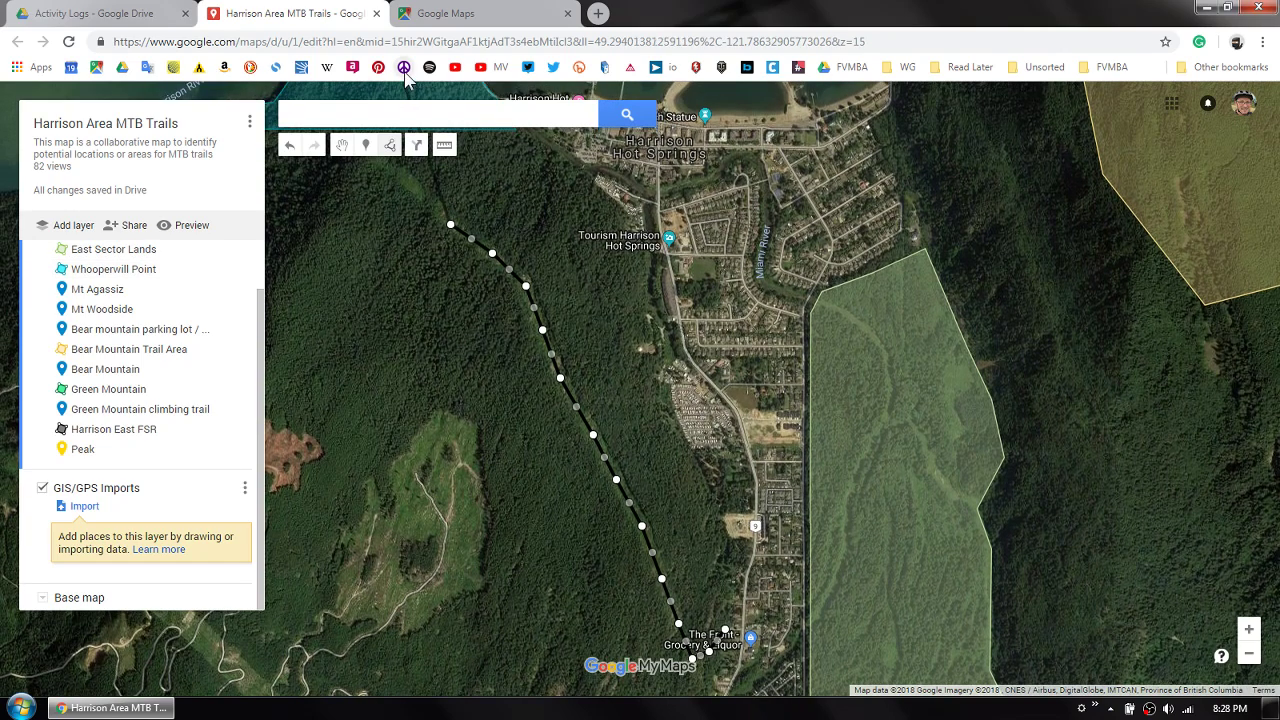
pyautogui.click(411, 186)
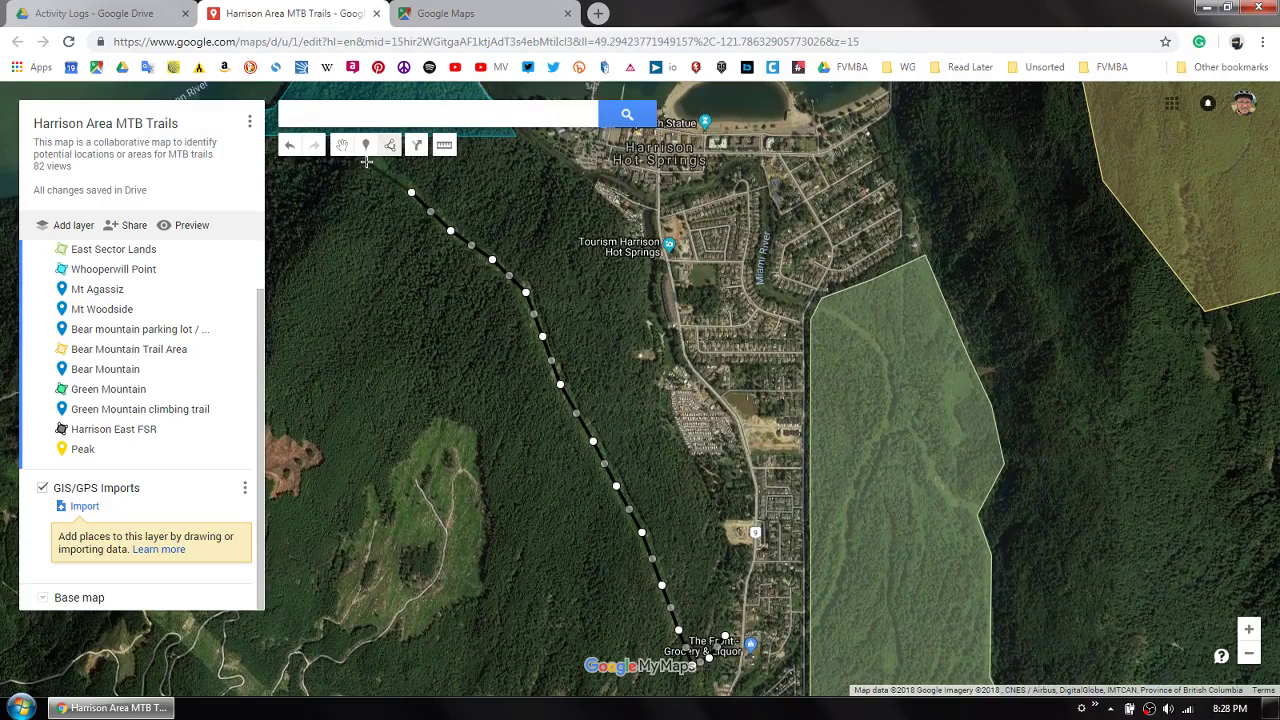
# - Turn the line southwest below the Whooperwill Point area and bring it down through the forest to the clearing near the Peak marker
pyautogui.scroll(-1, 360, 250)
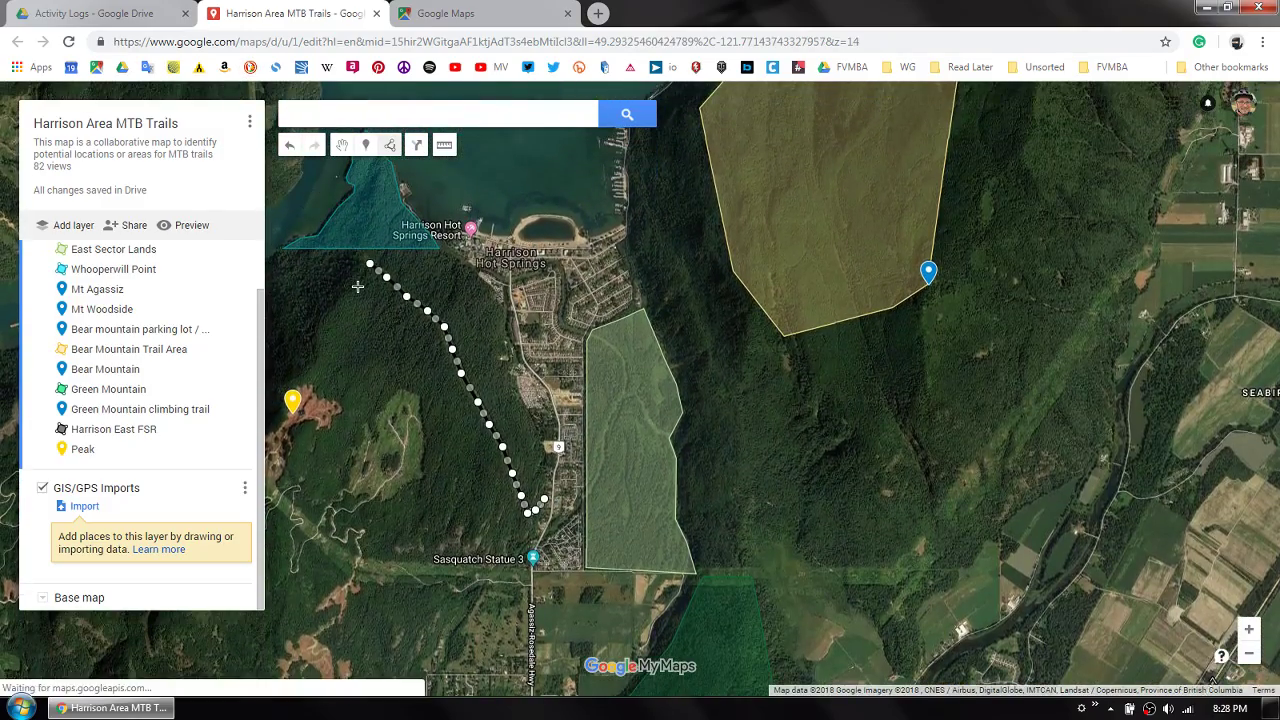
pyautogui.scroll(1, 358, 285)
pyautogui.click(347, 264)
pyautogui.click(316, 318)
pyautogui.click(289, 358)
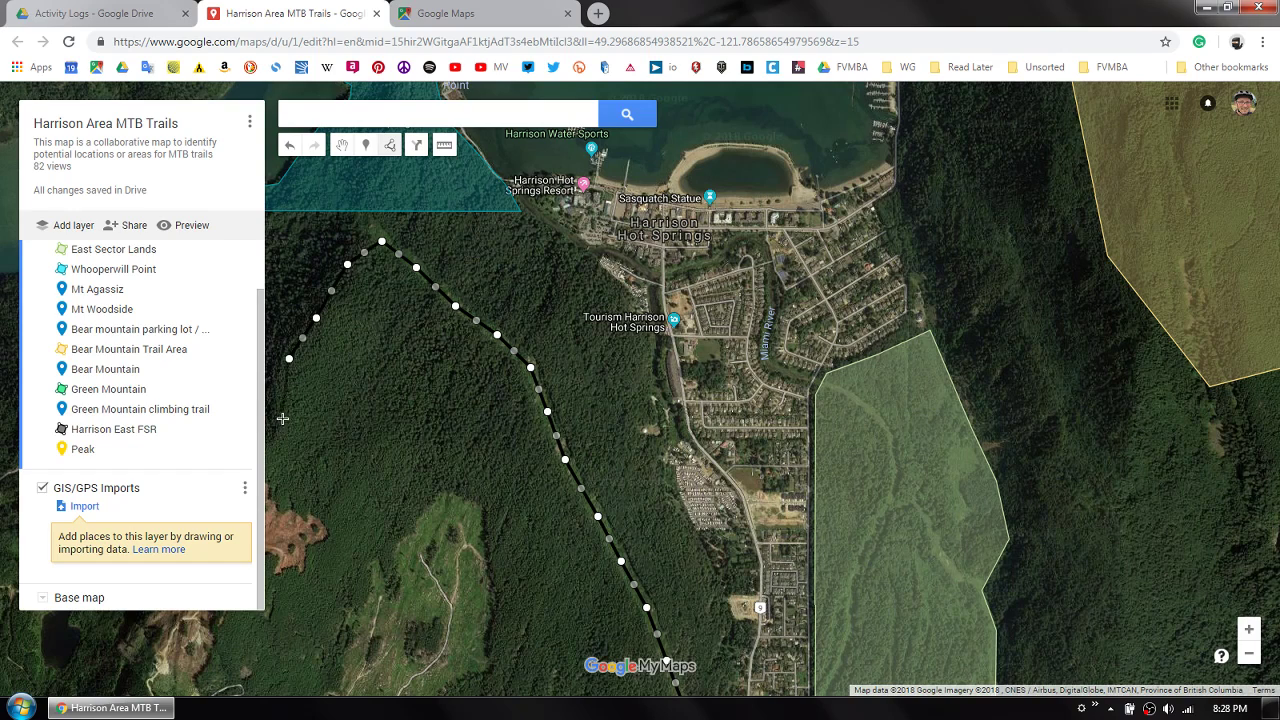
pyautogui.click(280, 400)
pyautogui.click(278, 438)
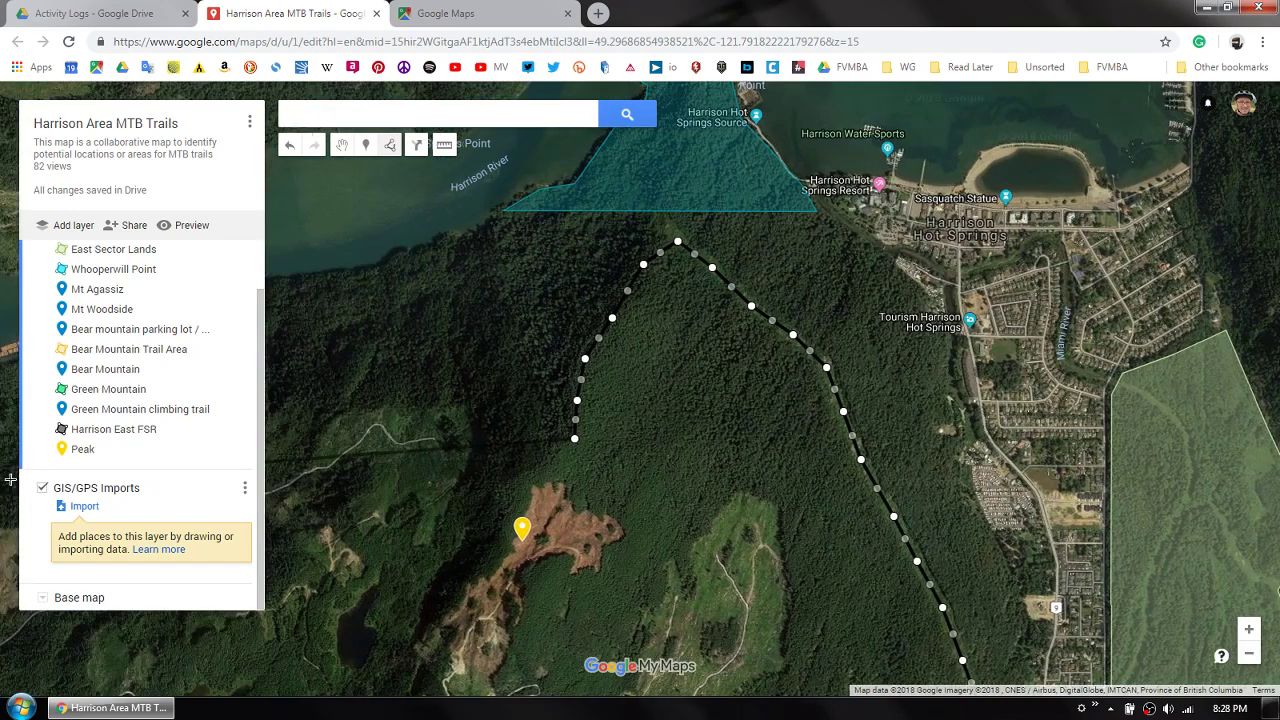
pyautogui.click(592, 468)
pyautogui.click(581, 486)
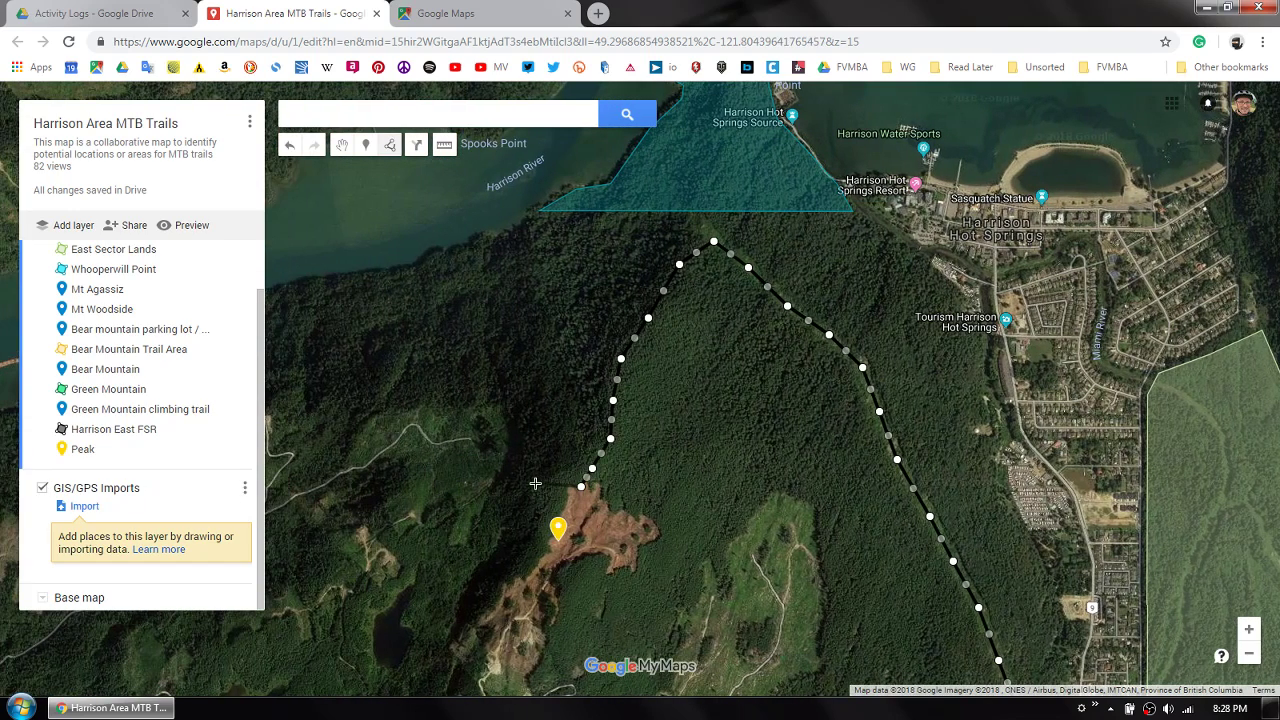
# - Curve the line past the north side of the Peak marker and finish it at the end of the logging road to the northwest
pyautogui.click(543, 493)
pyautogui.click(517, 484)
pyautogui.click(483, 465)
pyautogui.click(470, 440)
pyautogui.click(473, 448)
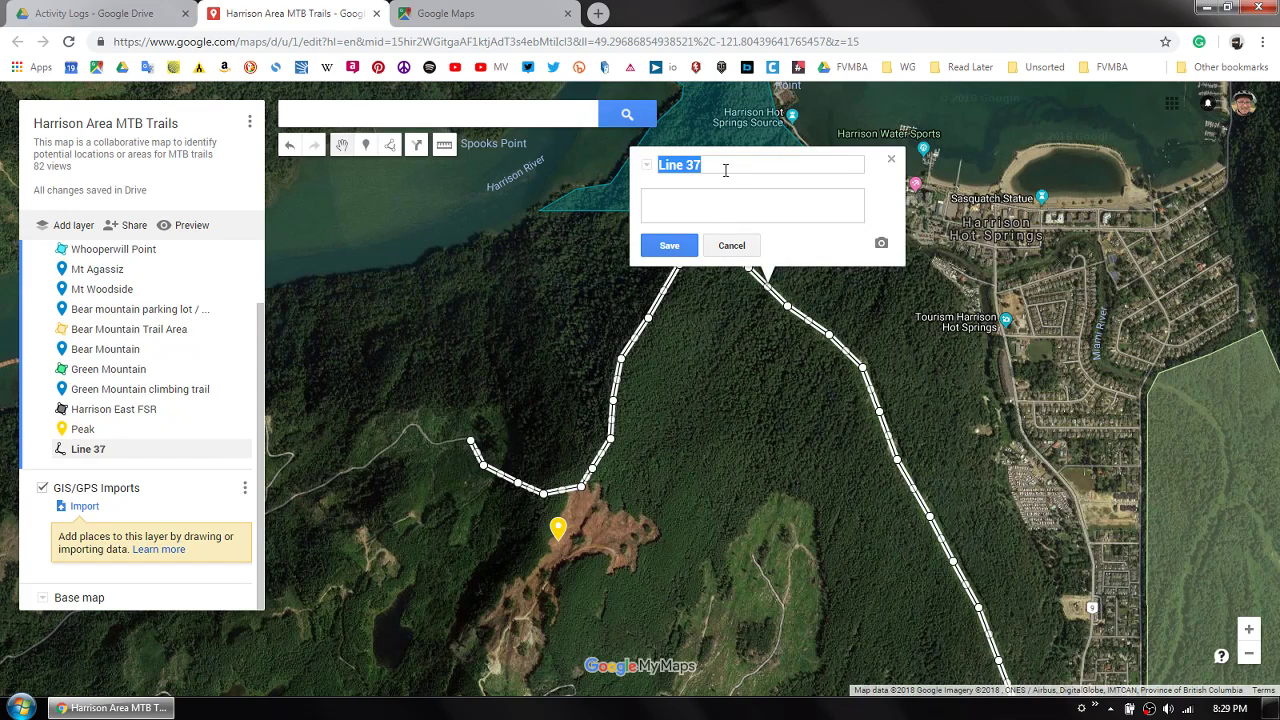
# - Name the finished line "Power line trail", enter the description "New trail under power lines", and save it
pyautogui.press('BackSpace')
pyautogui.write('Power line ')
pyautogui.write(' under power lines')
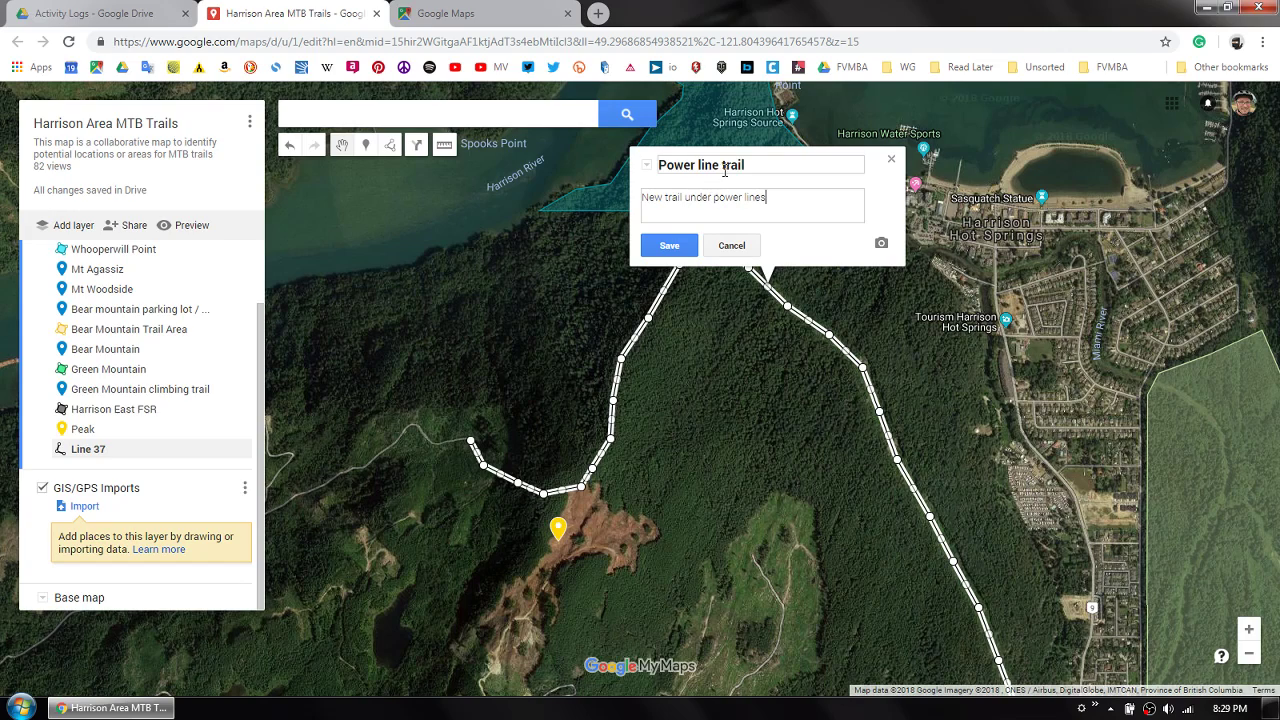
pyautogui.click(669, 245)
pyautogui.click(749, 346)
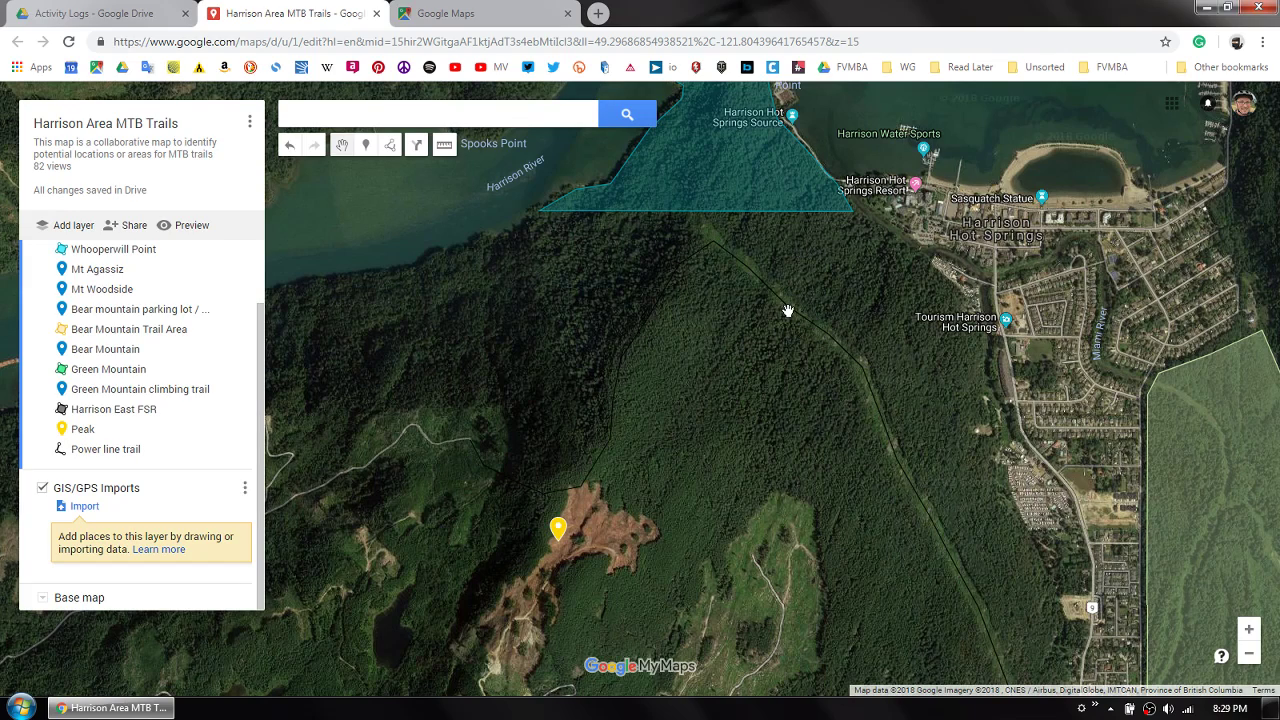
pyautogui.scroll(1, 781, 298)
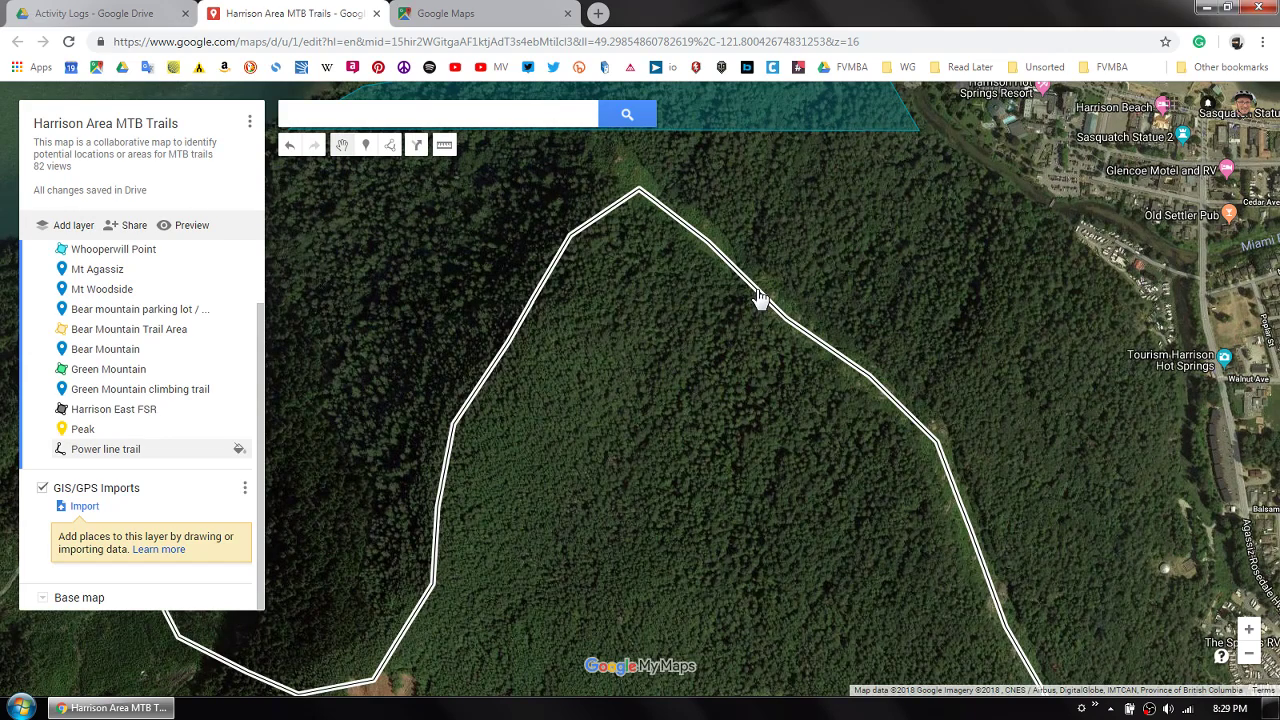
# - Style the Power line trail with an orange colour and a slightly thicker line width
pyautogui.click(760, 298)
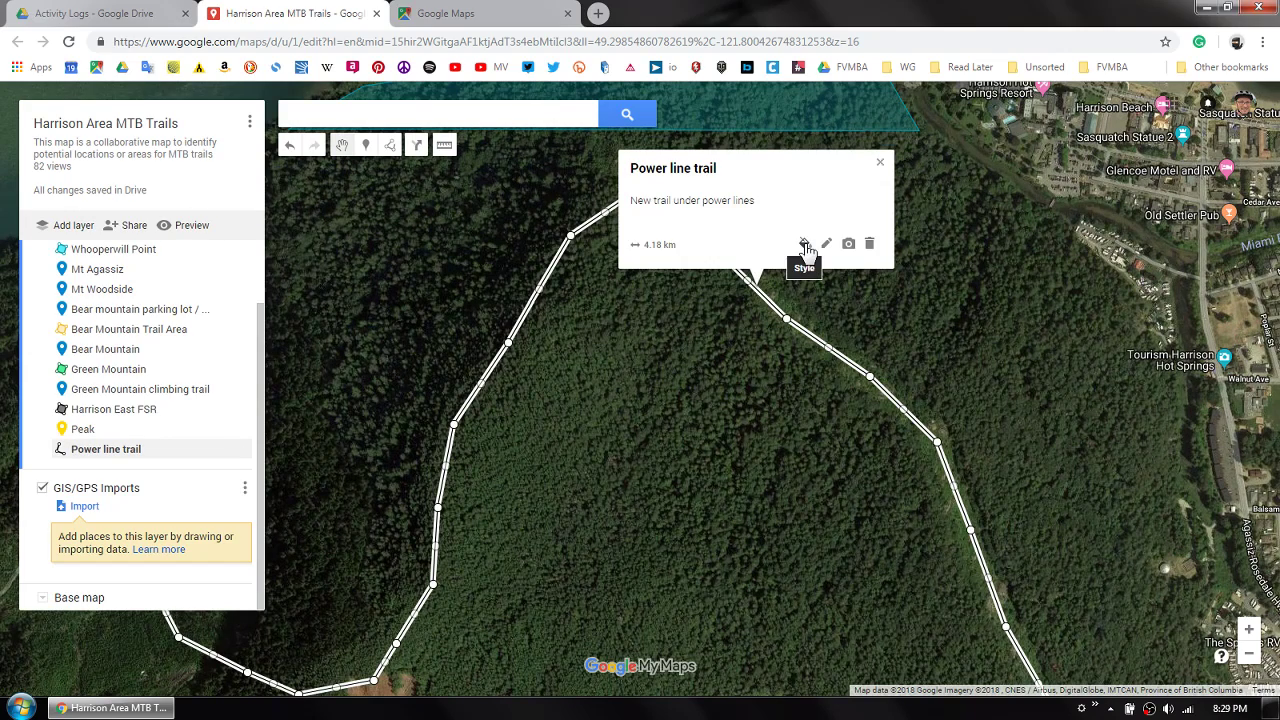
pyautogui.click(806, 248)
pyautogui.click(870, 244)
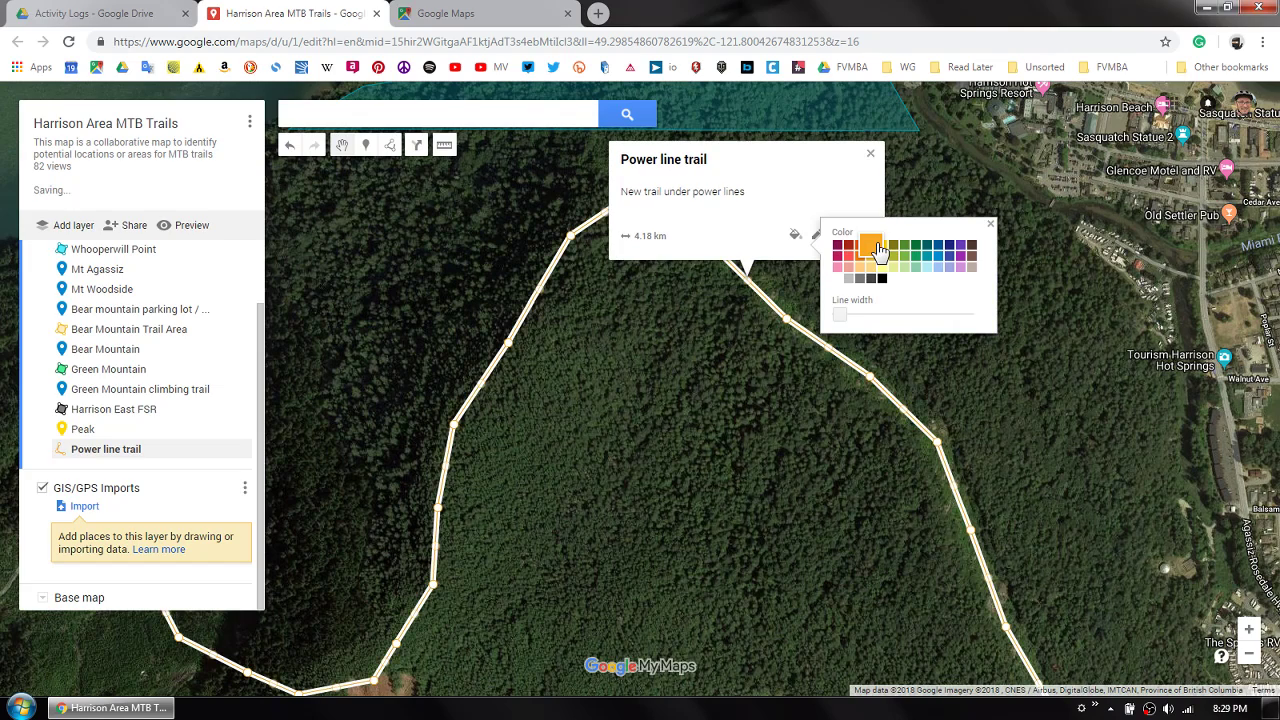
pyautogui.moveTo(838, 318)
pyautogui.mouseDown()
pyautogui.moveTo(893, 321)
pyautogui.moveTo(845, 322)
pyautogui.mouseUp()
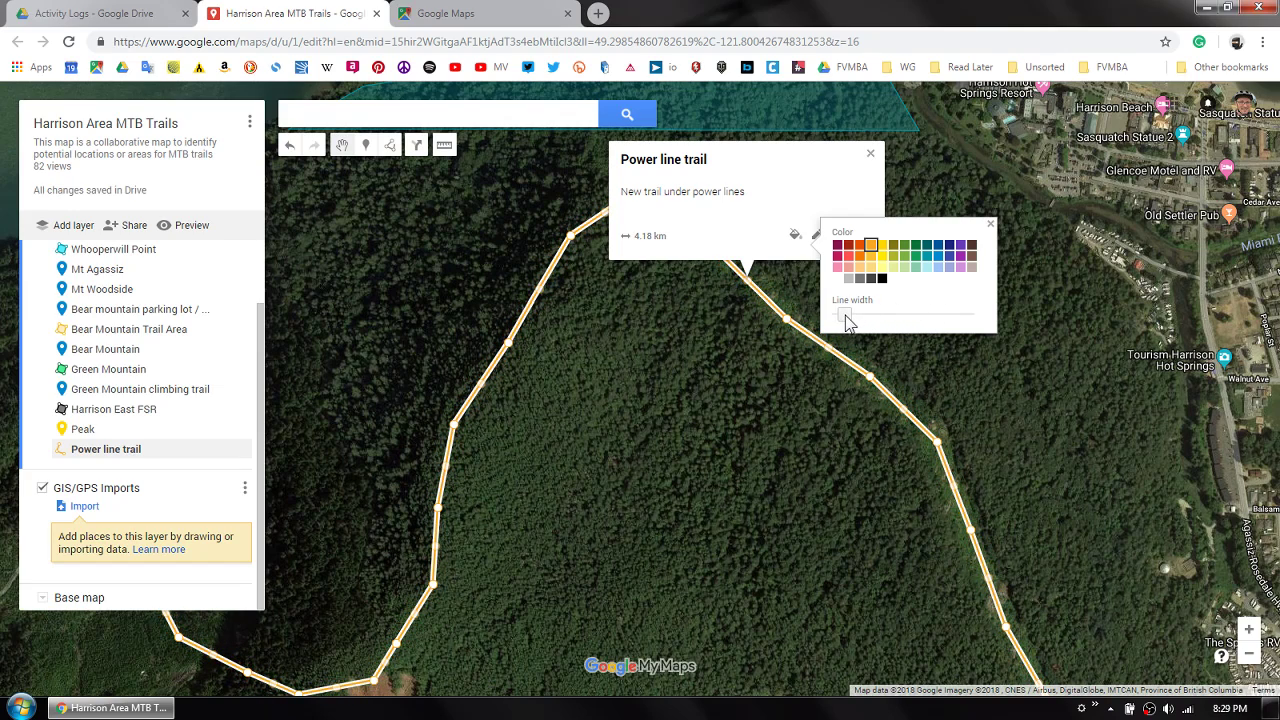
pyautogui.click(790, 347)
# - Try moving the Power line trail's western endpoint northwest into the forest, and return it to the end of the logging road
pyautogui.scroll(-2, 729, 383)
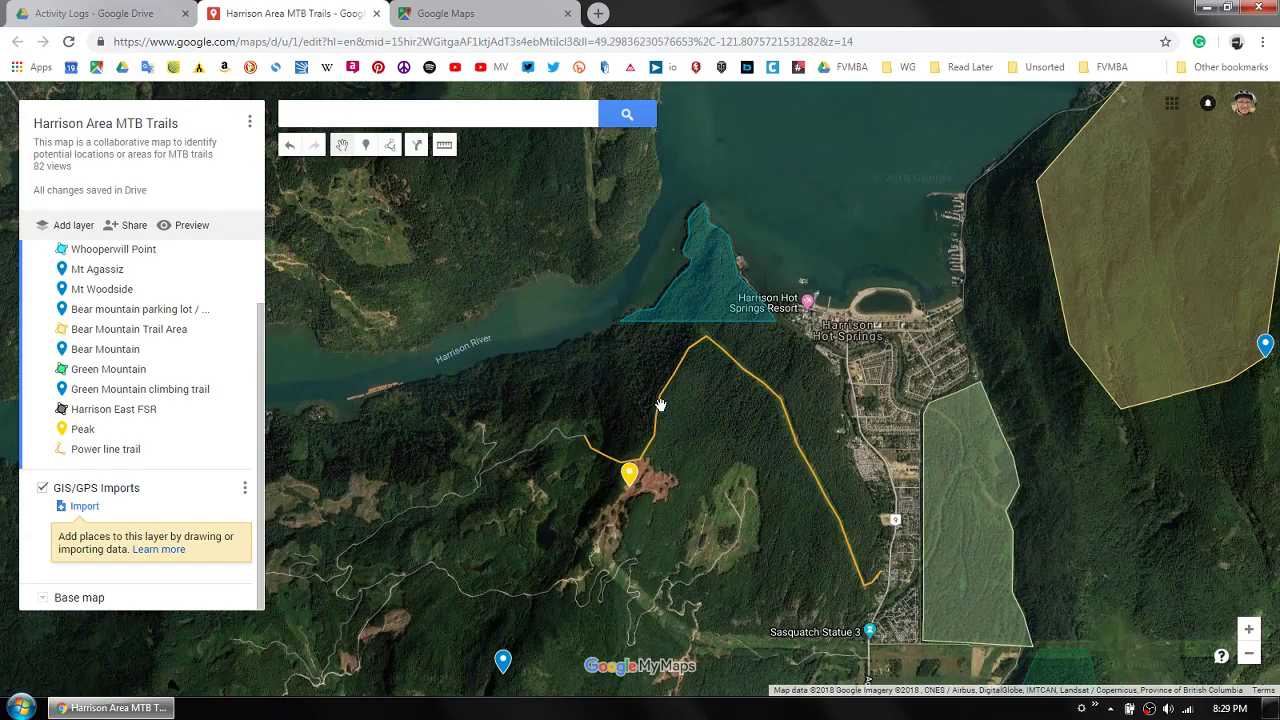
pyautogui.click(662, 411)
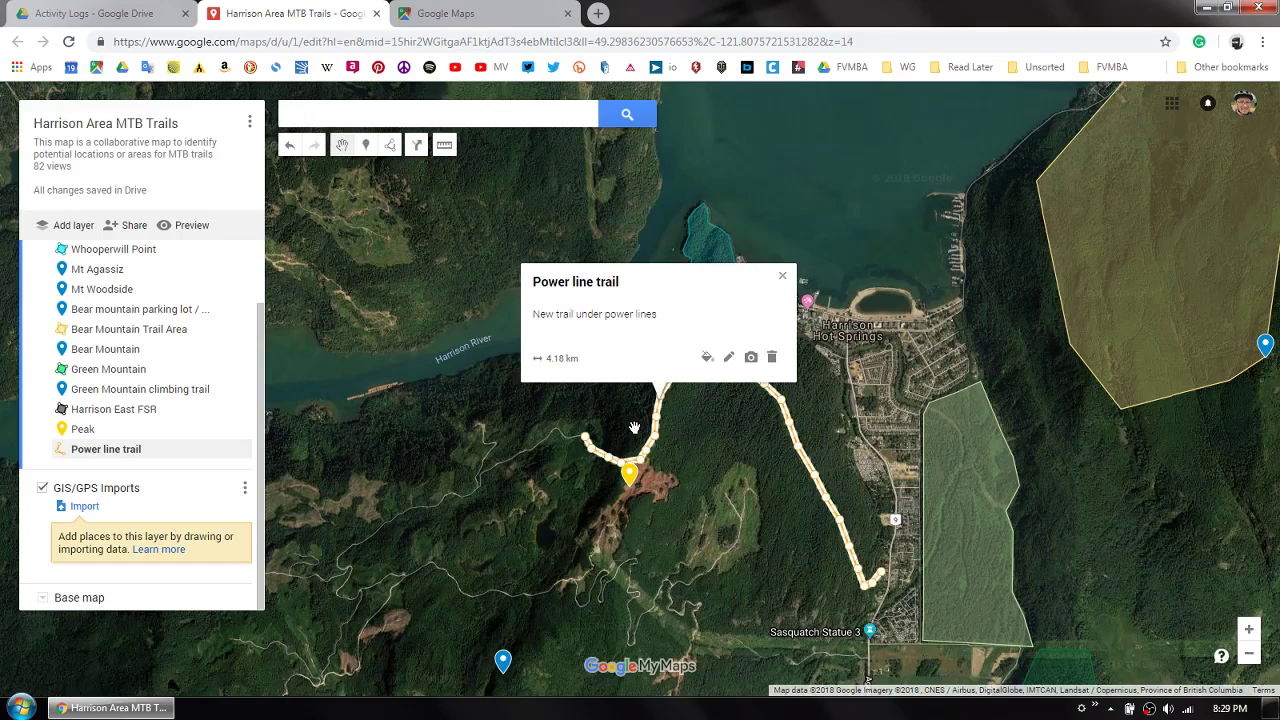
pyautogui.scroll(1, 602, 443)
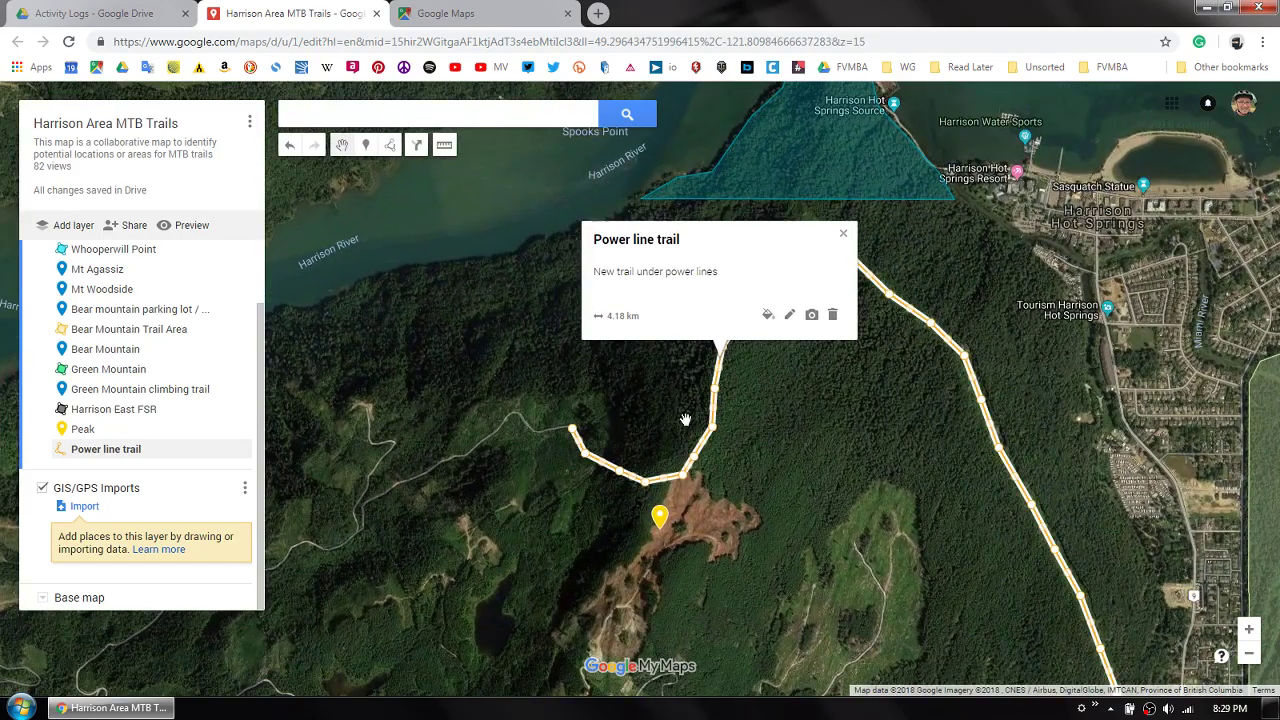
pyautogui.scroll(1, 572, 475)
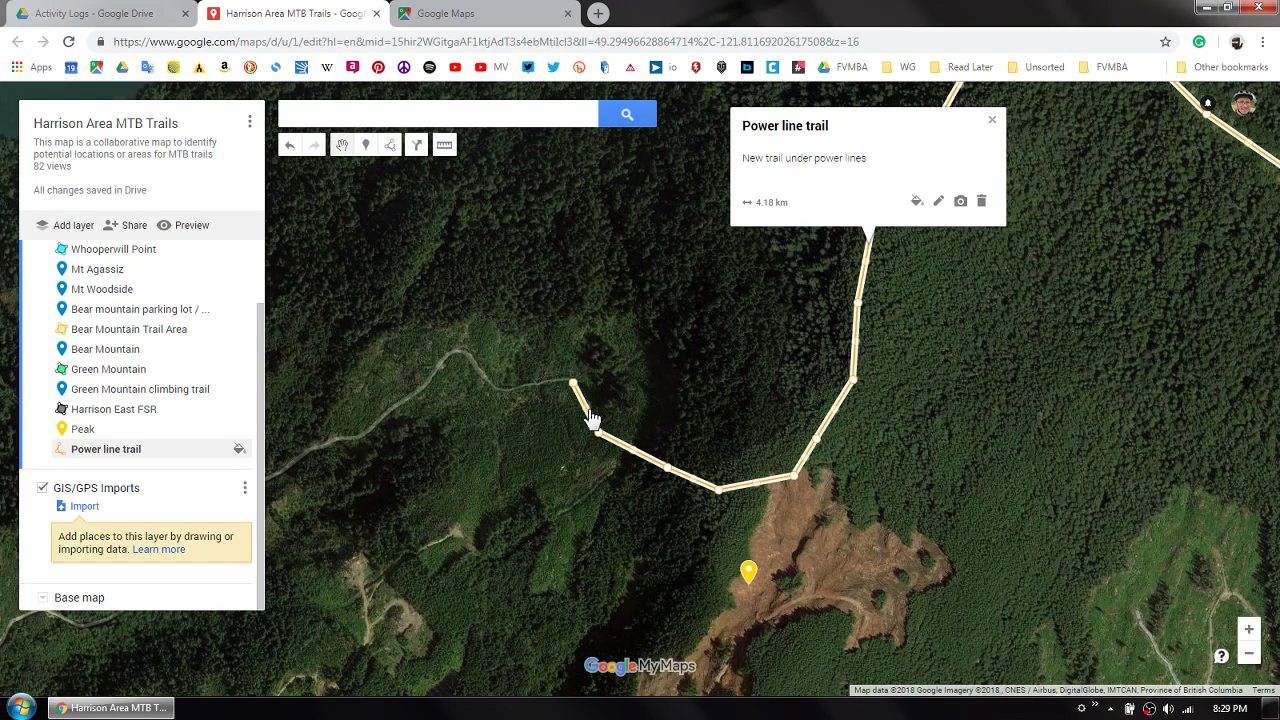
pyautogui.moveTo(600, 437)
pyautogui.mouseDown()
pyautogui.moveTo(638, 419)
pyautogui.moveTo(601, 437)
pyautogui.mouseUp()
pyautogui.moveTo(544, 533); pyautogui.dragTo(489, 449)
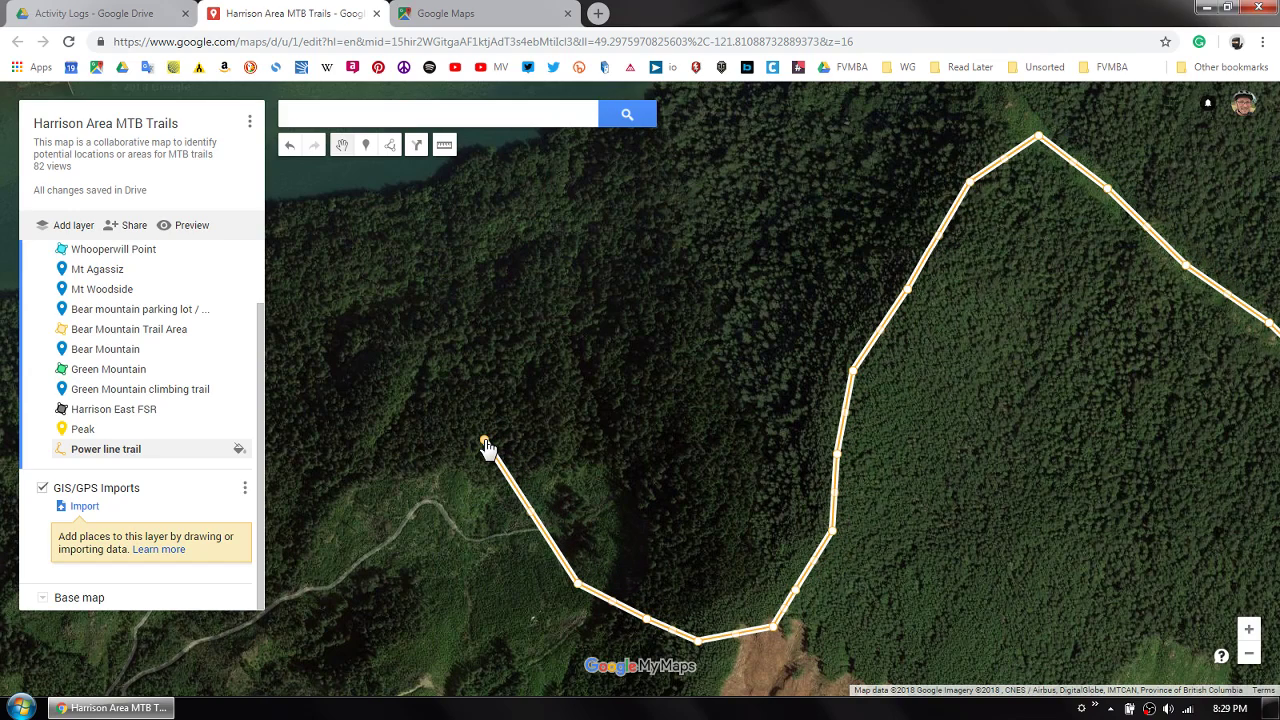
pyautogui.moveTo(485, 447); pyautogui.dragTo(533, 530)
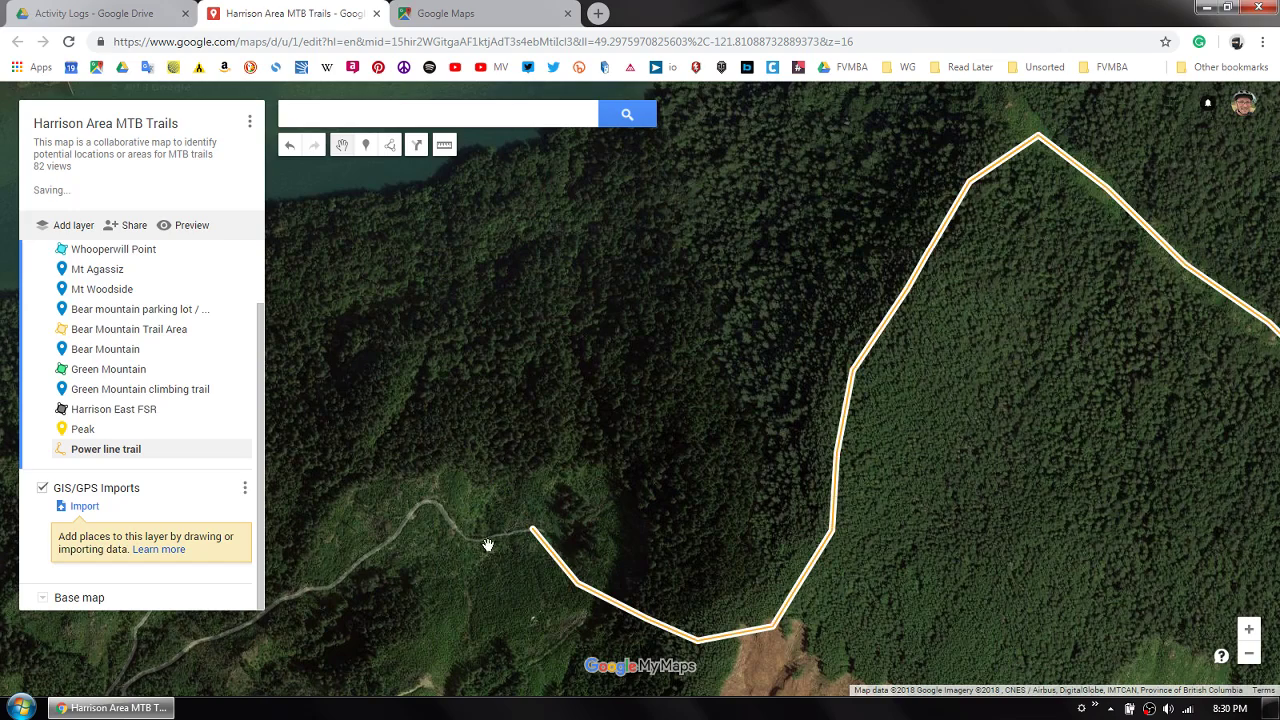
# - Reshape the Power line trail's western end into a winding curve looping north and east before it meets the logging road
pyautogui.moveTo(581, 592); pyautogui.dragTo(611, 505)
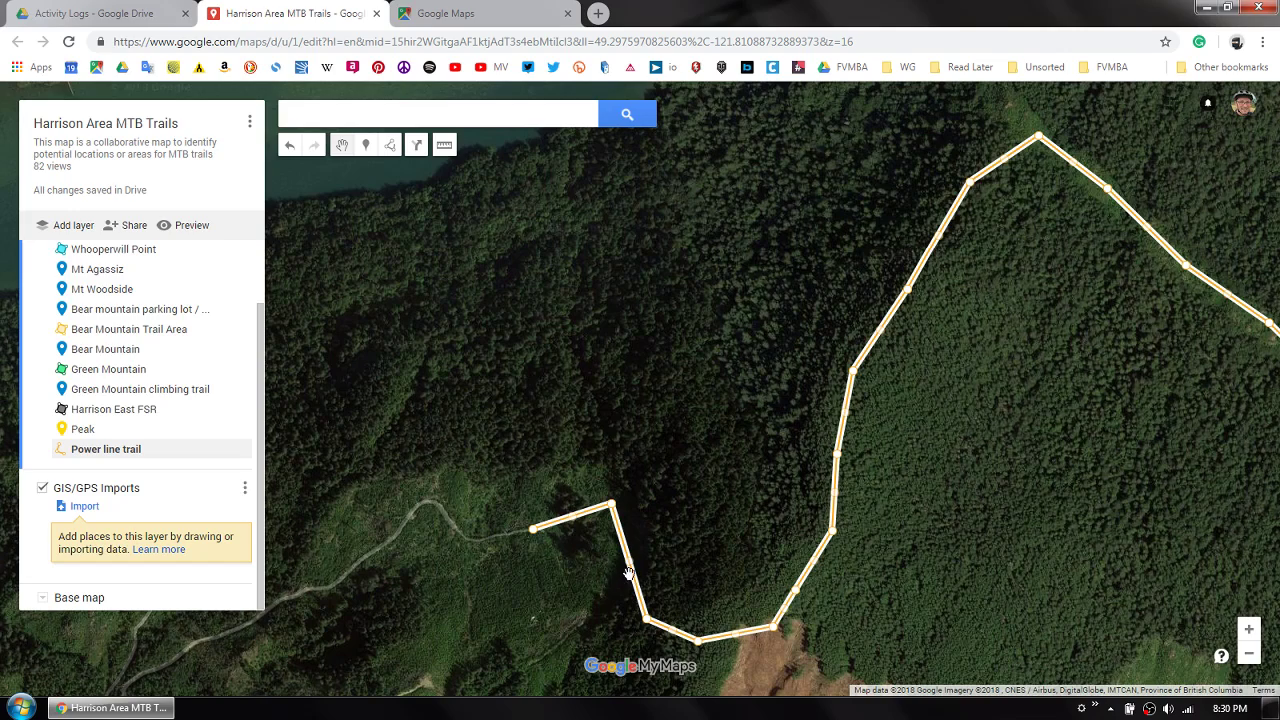
pyautogui.moveTo(632, 570); pyautogui.dragTo(591, 578)
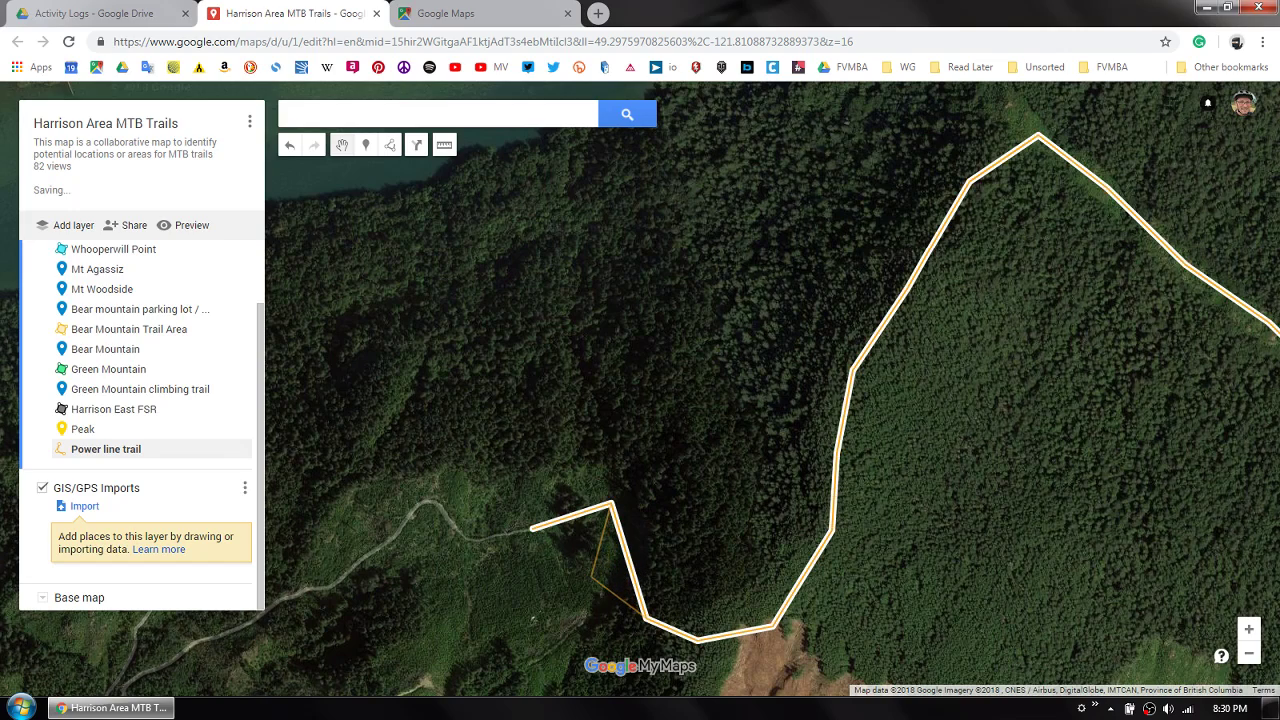
pyautogui.moveTo(572, 518); pyautogui.dragTo(560, 479)
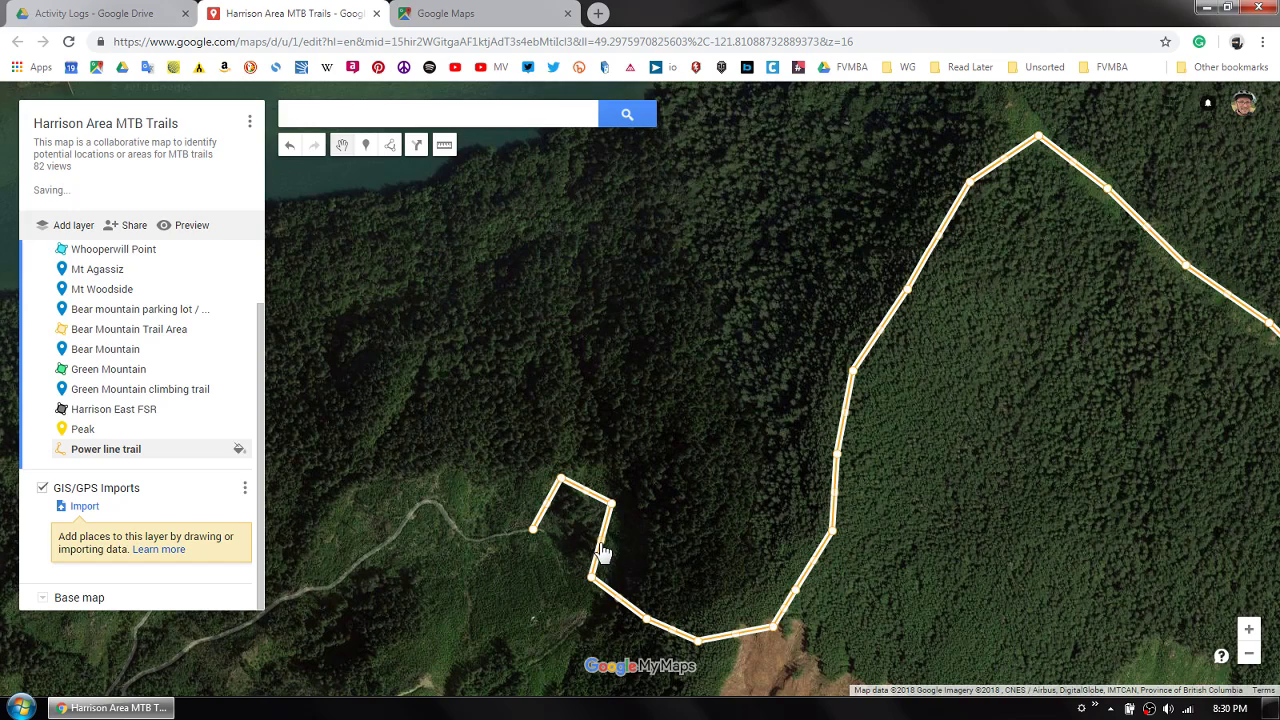
pyautogui.moveTo(604, 551); pyautogui.dragTo(626, 550)
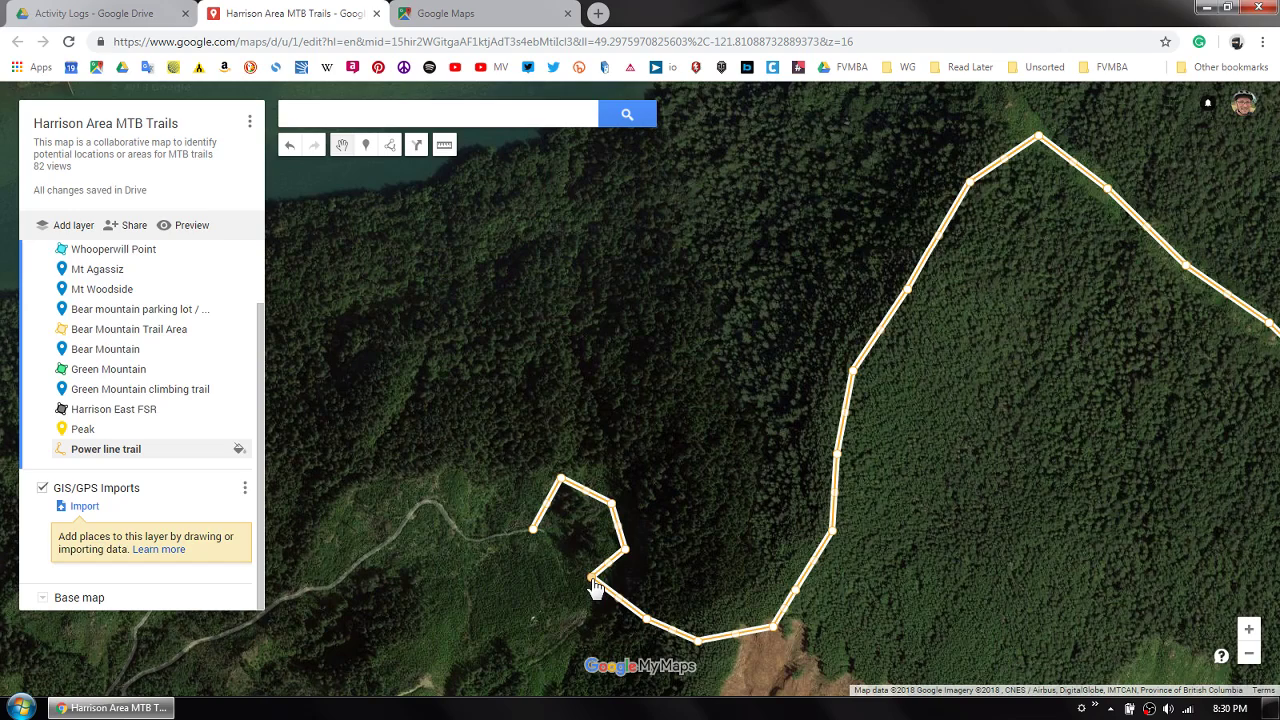
pyautogui.moveTo(592, 580); pyautogui.dragTo(603, 584)
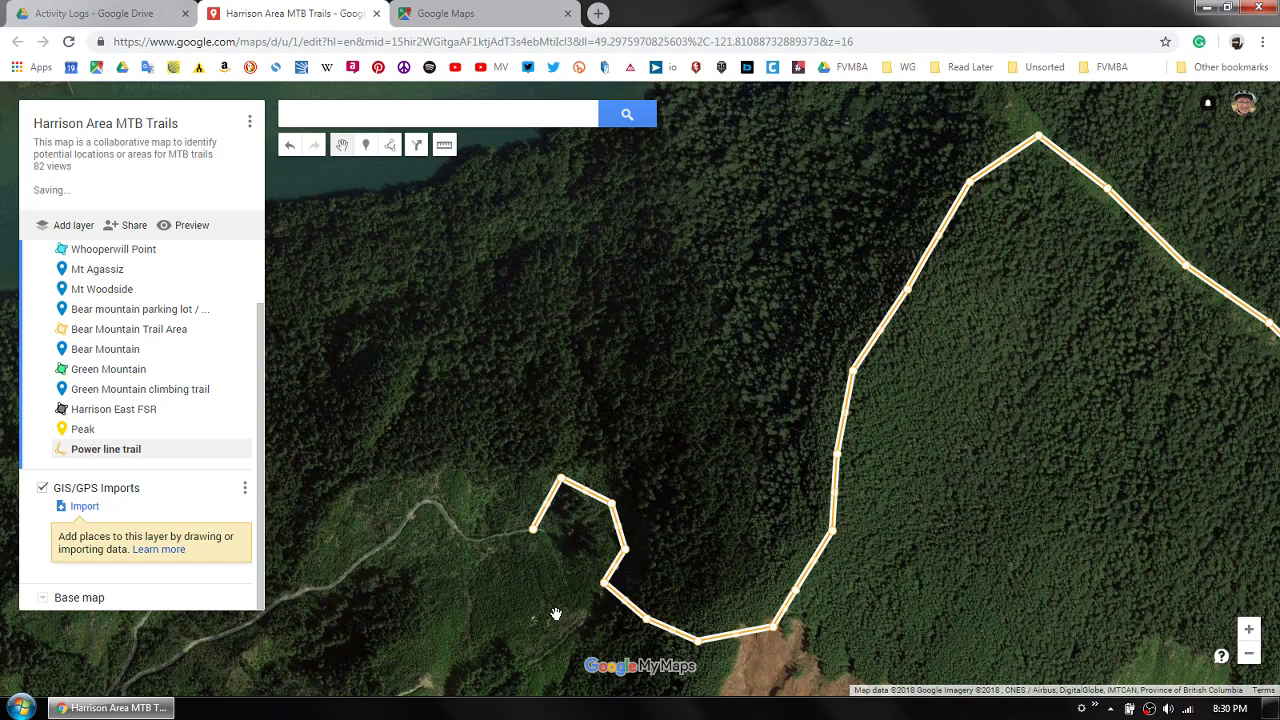
# - Add an extra point on the eastern side of the new curve and delete that point again
pyautogui.moveTo(620, 530); pyautogui.dragTo(627, 523)
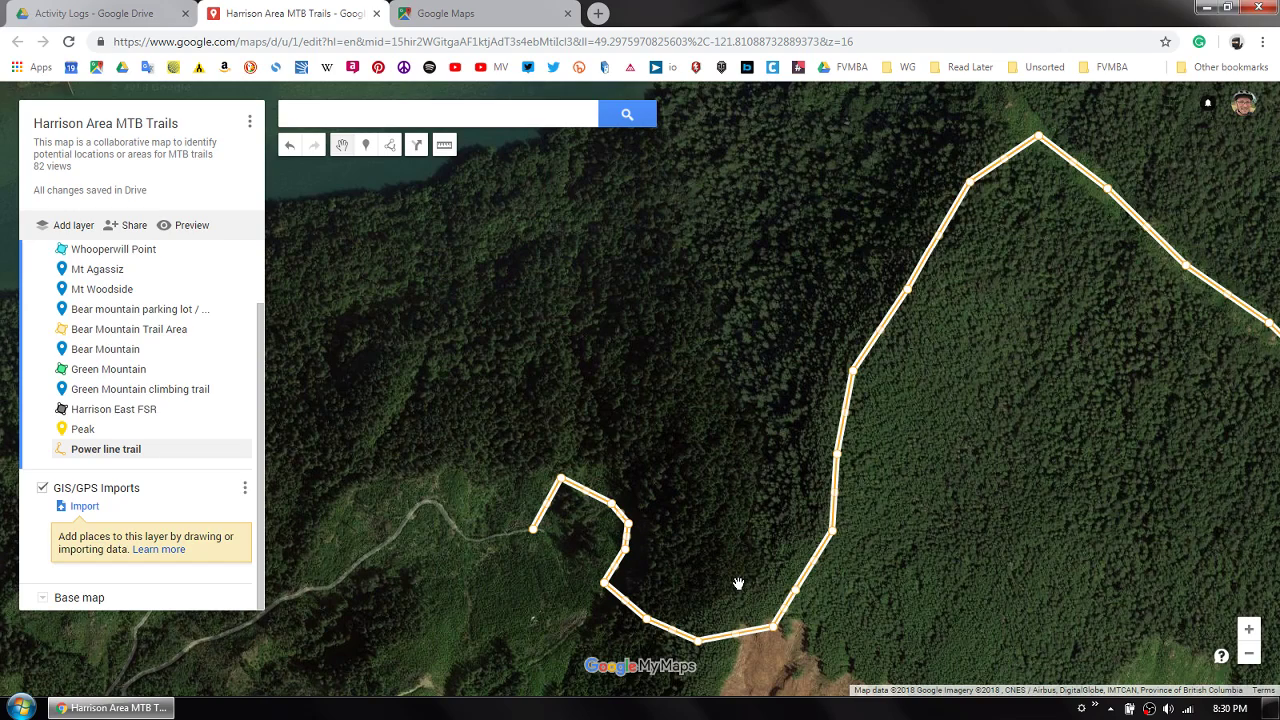
pyautogui.rightClick(627, 525)
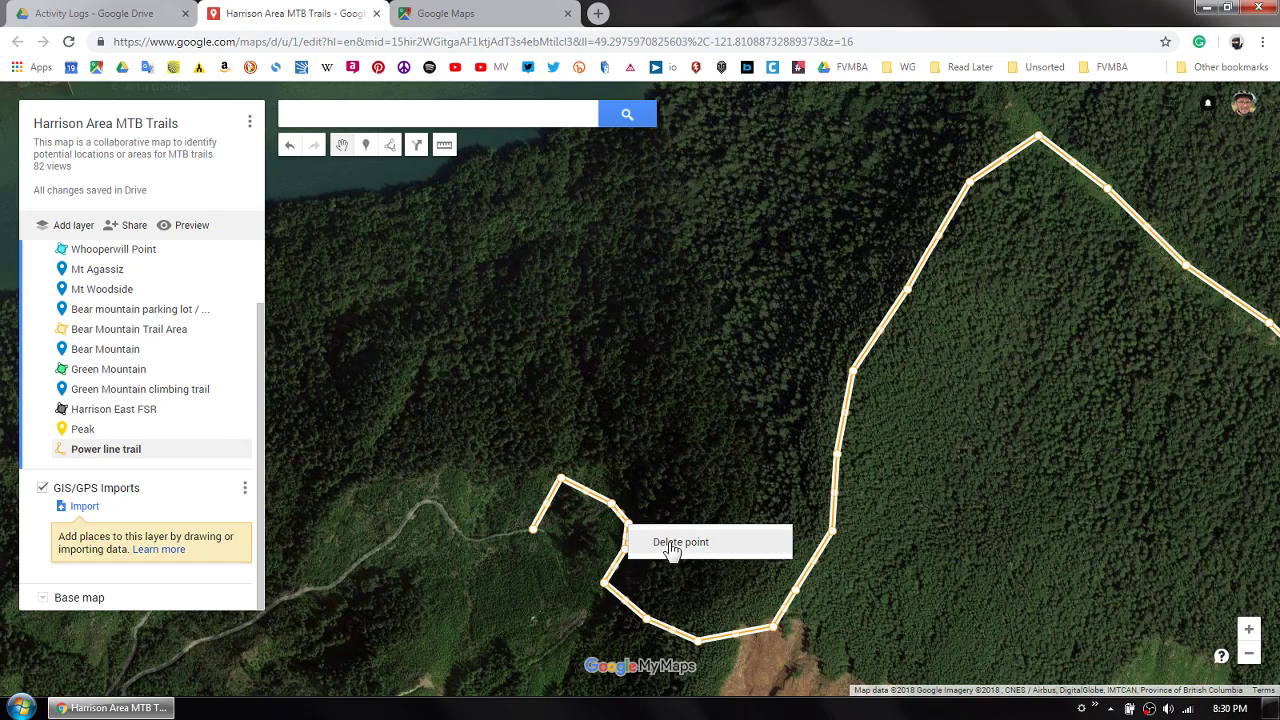
pyautogui.click(675, 542)
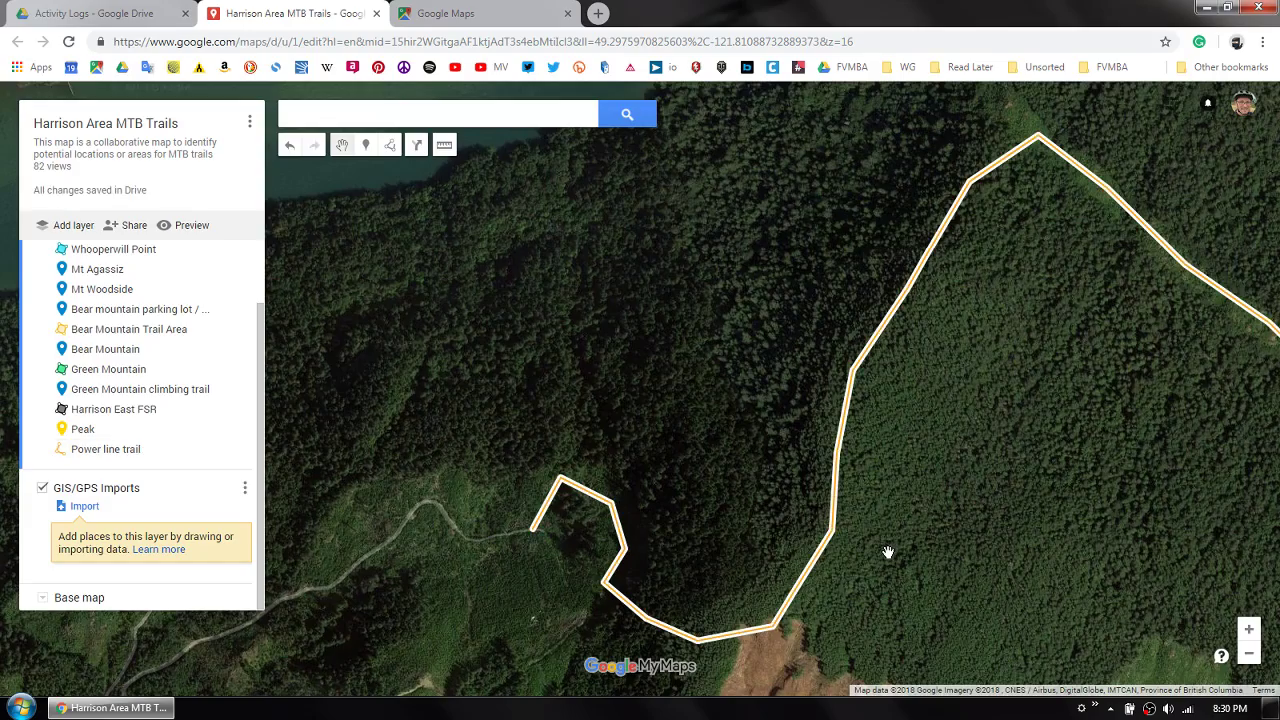
# - Start a new shape at the southwest corner of the logged clearing east of the Peak marker and trace its western edge to the northern tip
pyautogui.scroll(-1, 886, 549)
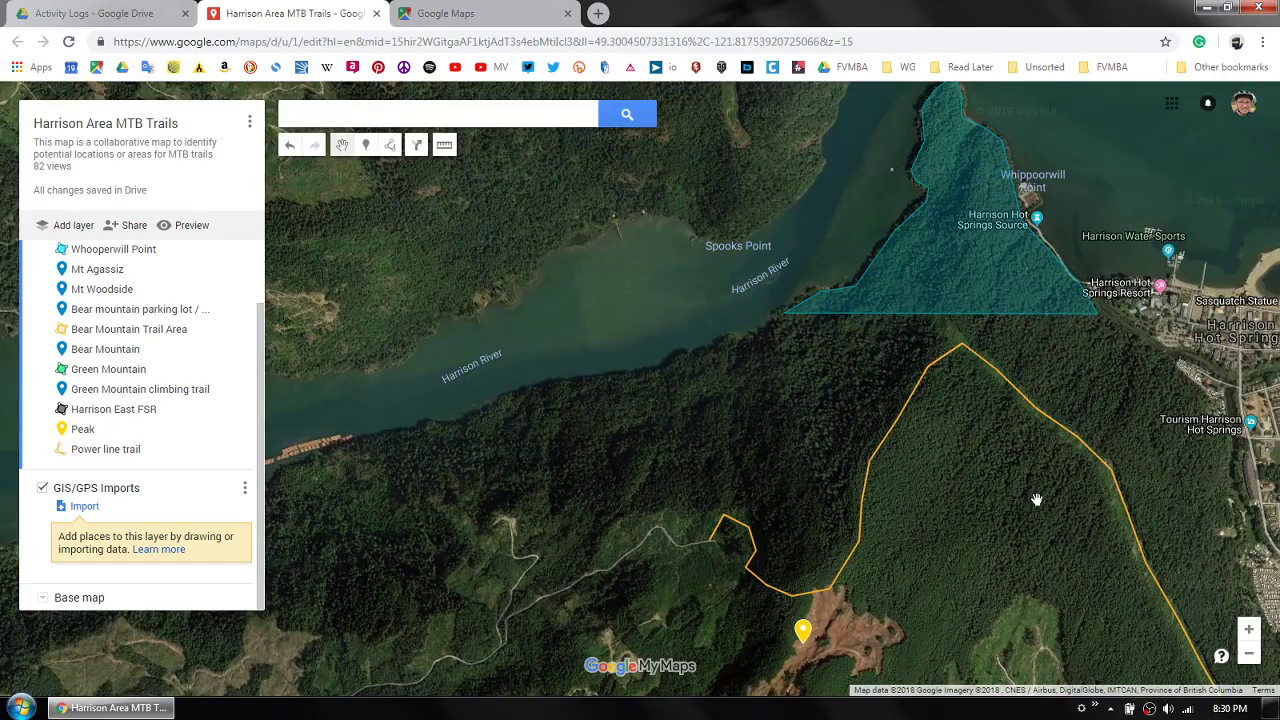
pyautogui.scroll(-1, 913, 419)
pyautogui.scroll(-1, 868, 520)
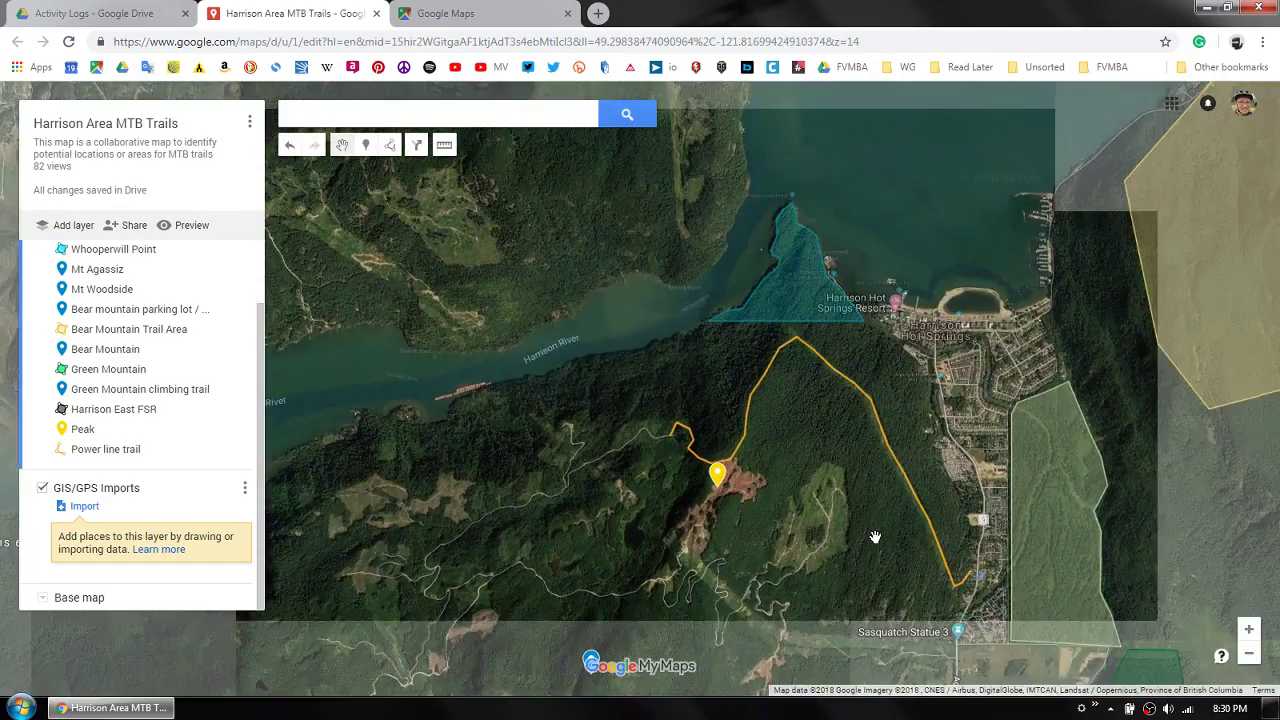
pyautogui.moveTo(866, 517); pyautogui.dragTo(866, 515)
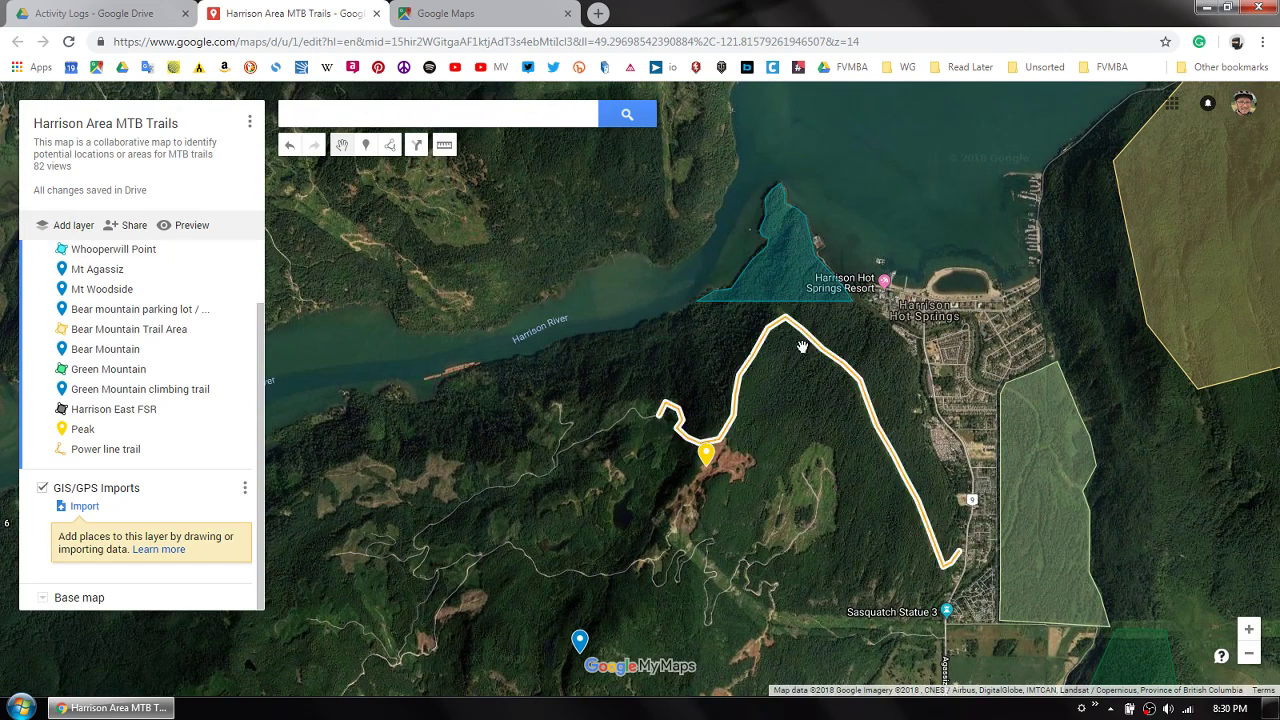
pyautogui.scroll(1, 822, 500)
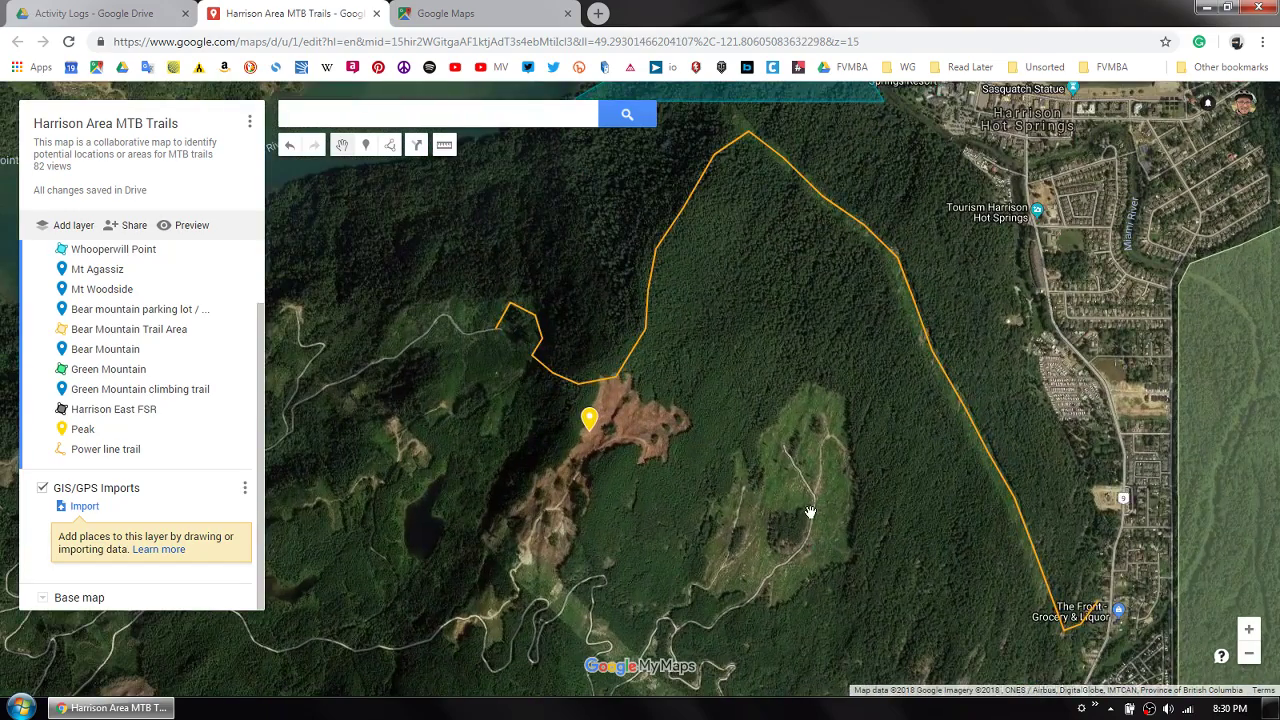
pyautogui.click(392, 147)
pyautogui.click(418, 176)
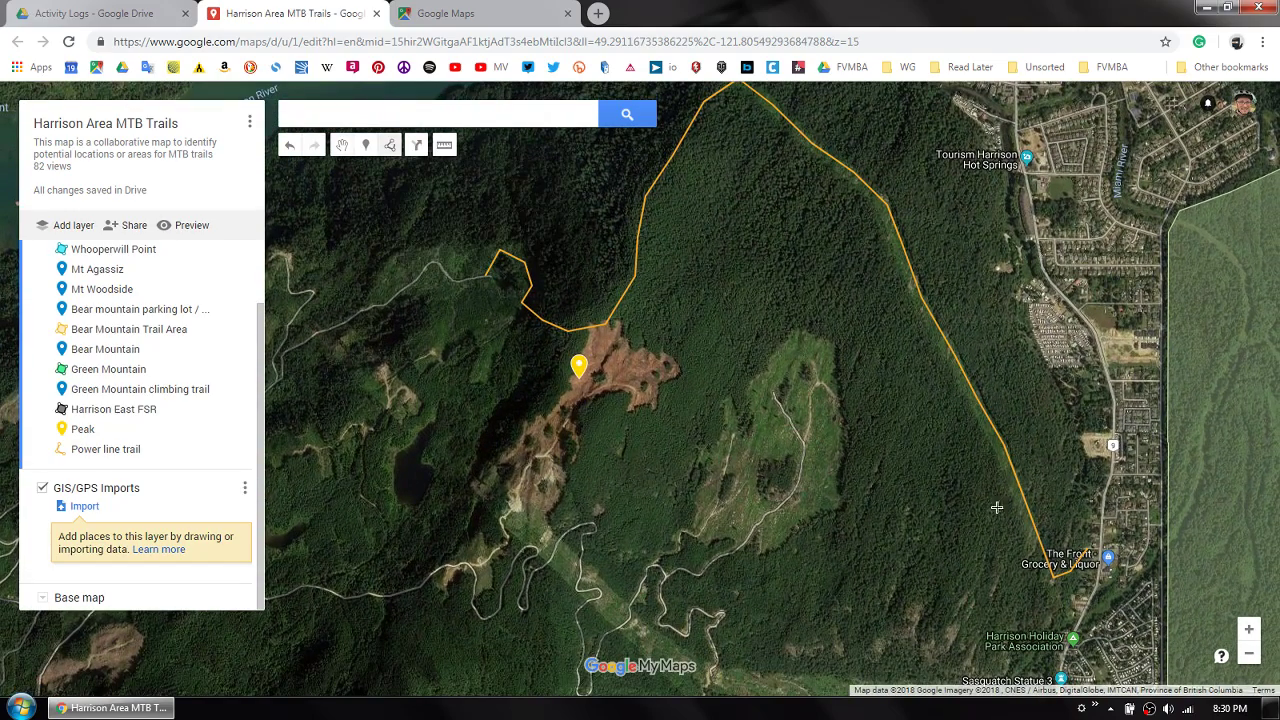
pyautogui.click(698, 520)
pyautogui.click(712, 455)
pyautogui.click(727, 404)
pyautogui.click(760, 375)
pyautogui.click(793, 336)
# - Trace the clearing's eastern and southern edges and close the polygon at its southwest starting point
pyautogui.click(835, 346)
pyautogui.click(836, 394)
pyautogui.click(841, 457)
pyautogui.click(838, 505)
pyautogui.click(794, 529)
pyautogui.click(774, 545)
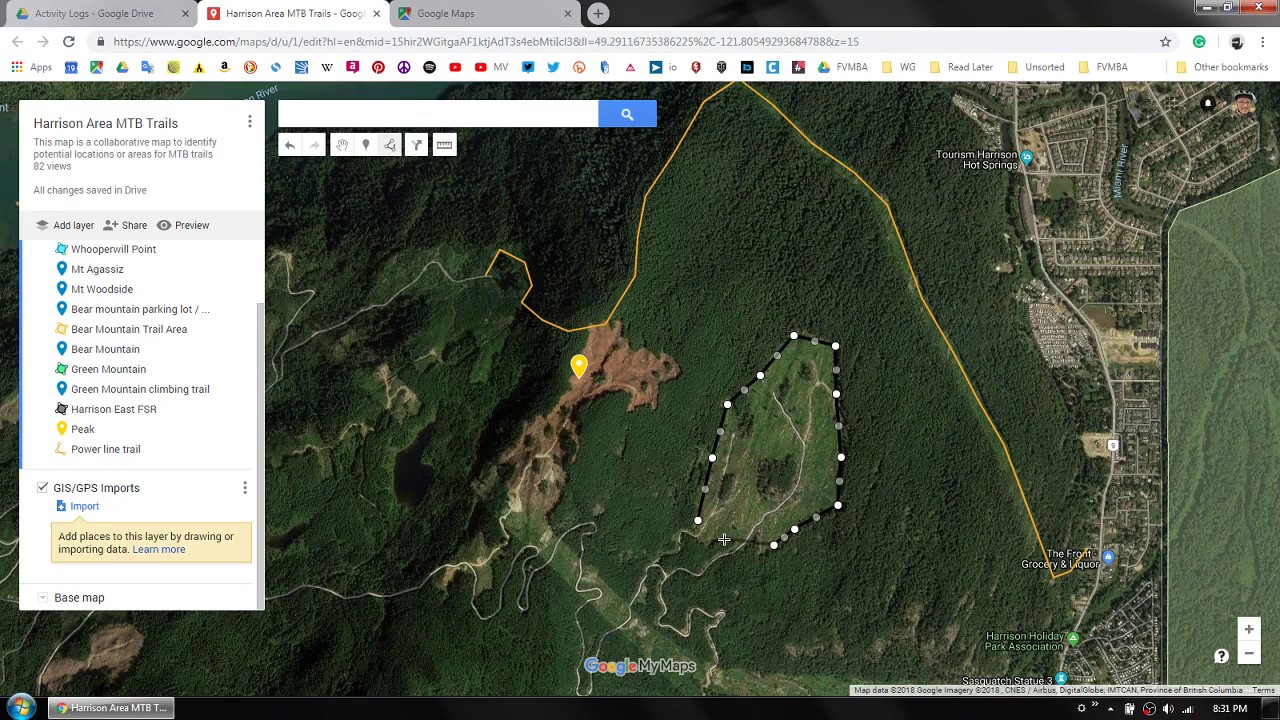
pyautogui.click(698, 521)
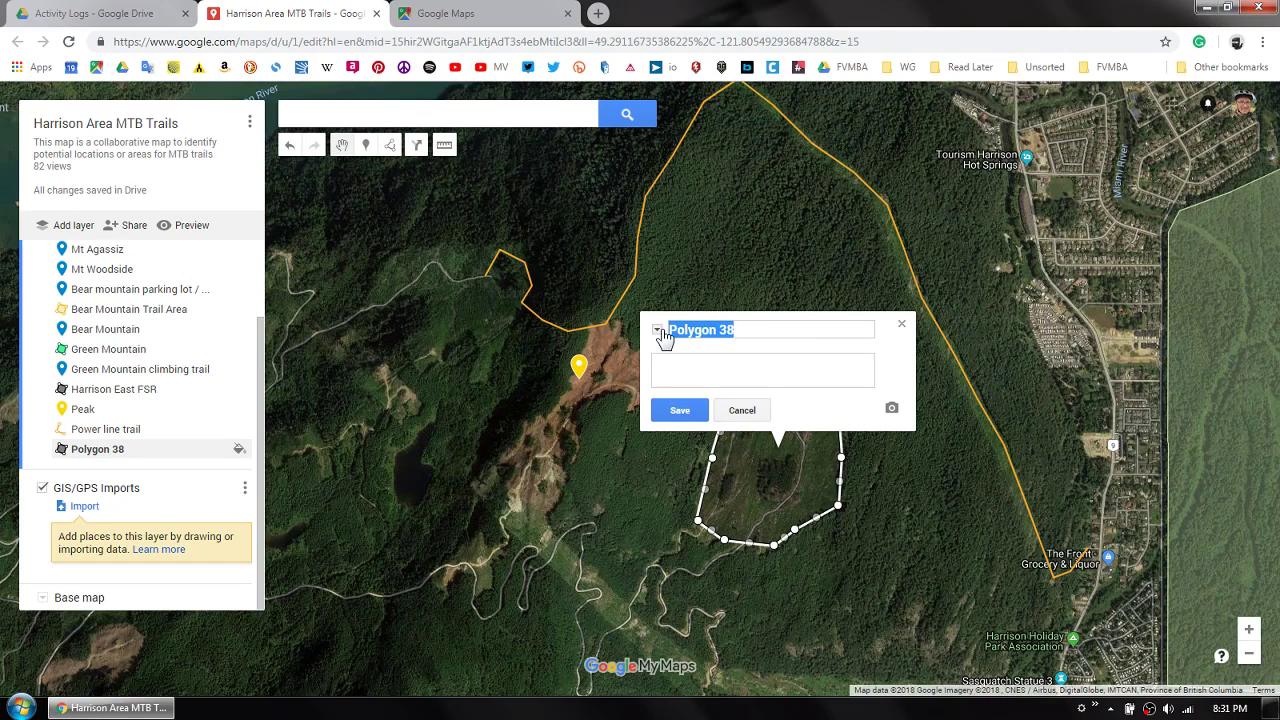
# - Name the polygon "New riding area", enter the description "XC trails in logged area", and save it
pyautogui.write('New riding area')
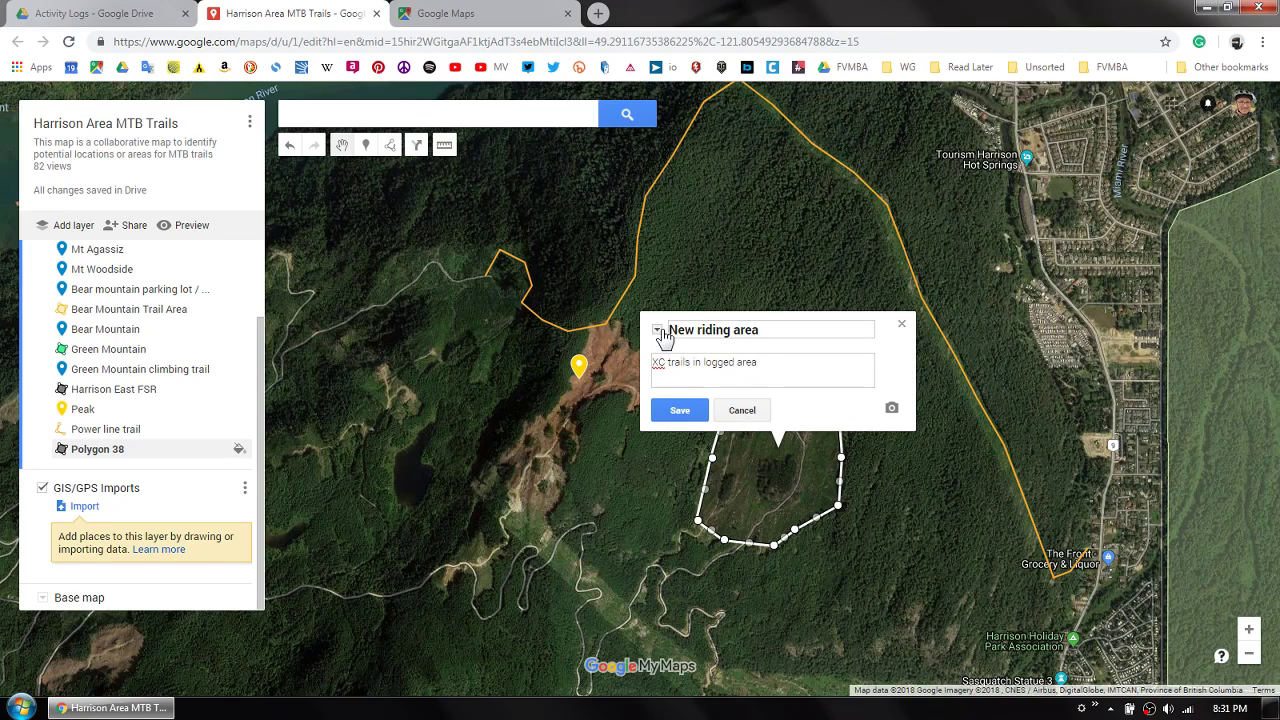
pyautogui.click(679, 410)
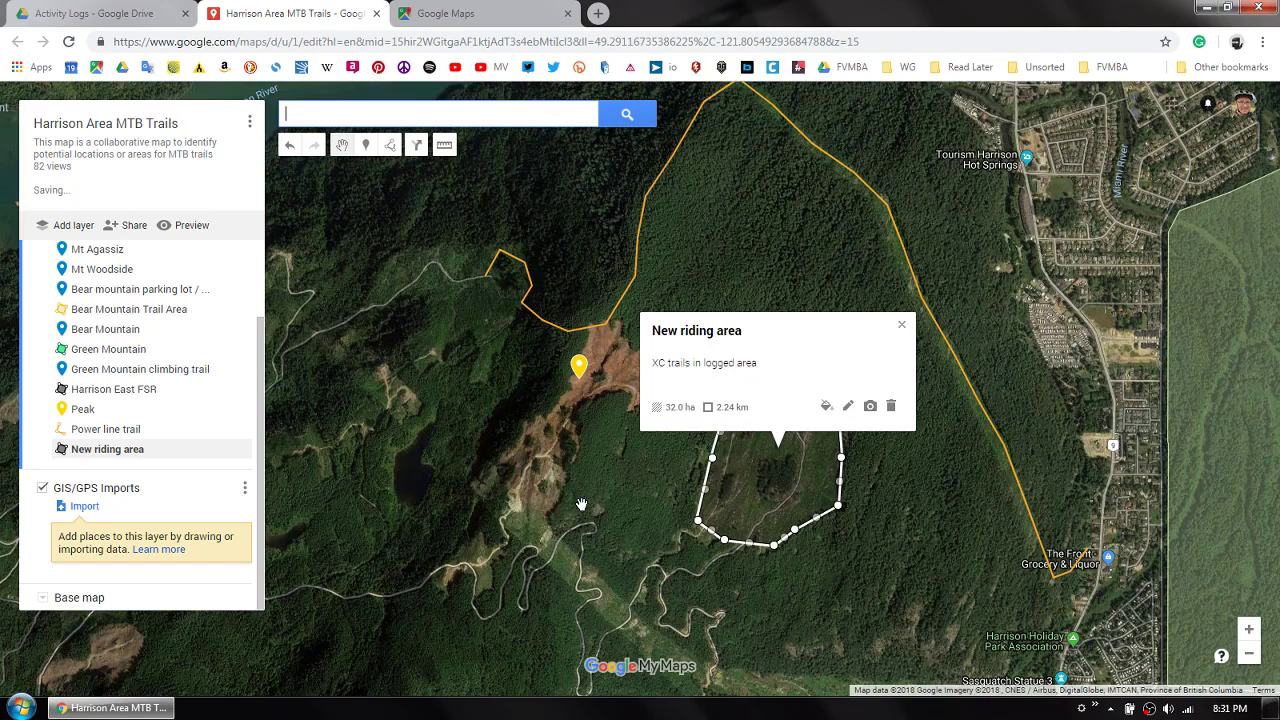
pyautogui.click(619, 505)
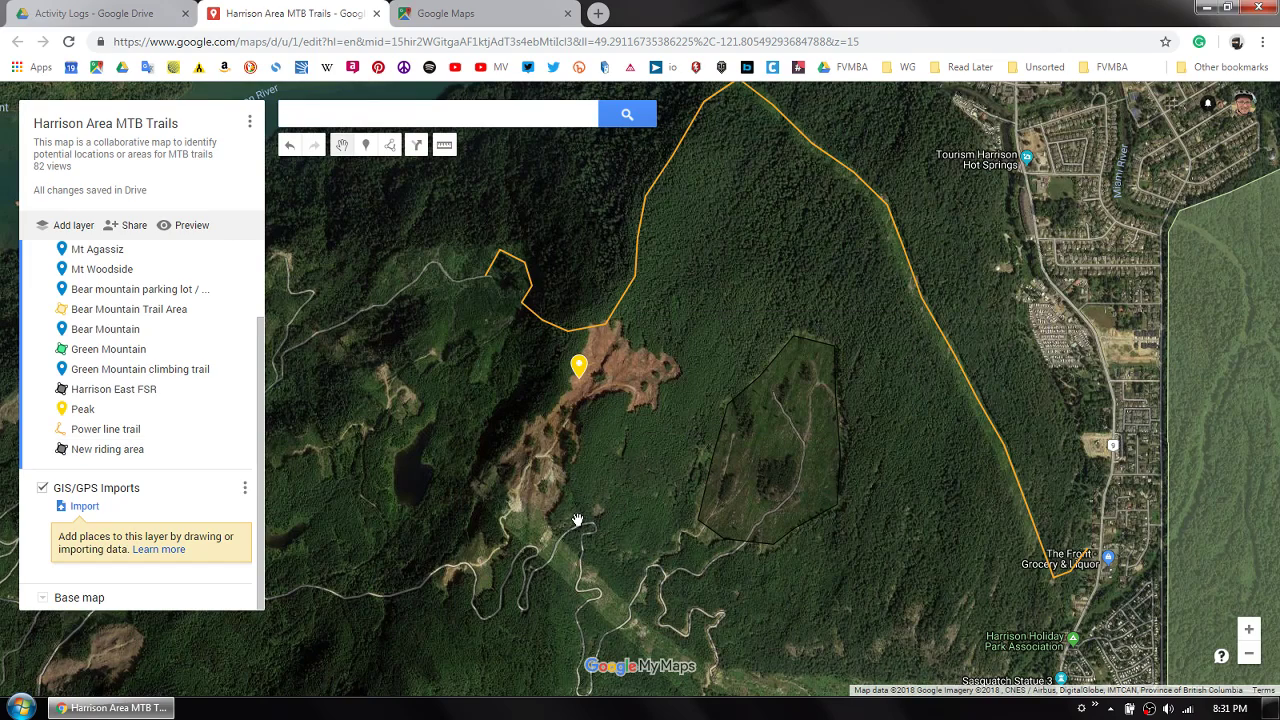
# - Style the New riding area polygon in teal, with a higher polygon transparency setting and a slightly thinner border
pyautogui.click(795, 468)
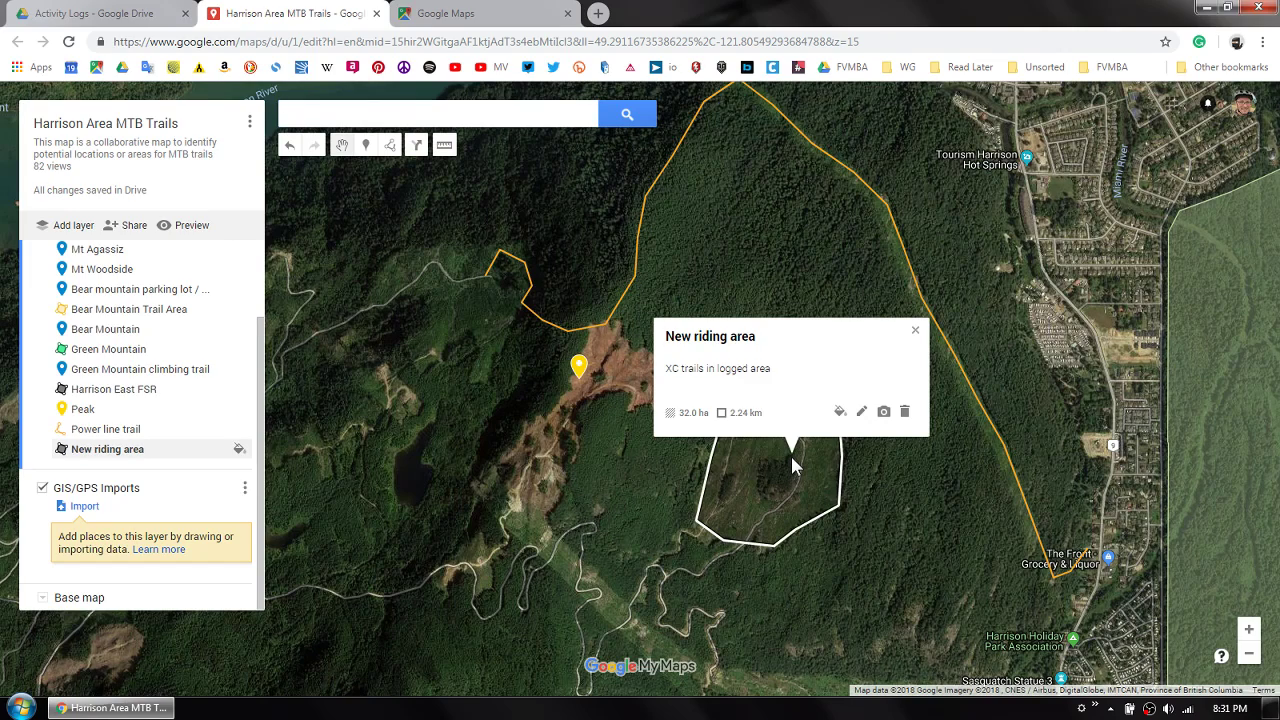
pyautogui.click(840, 411)
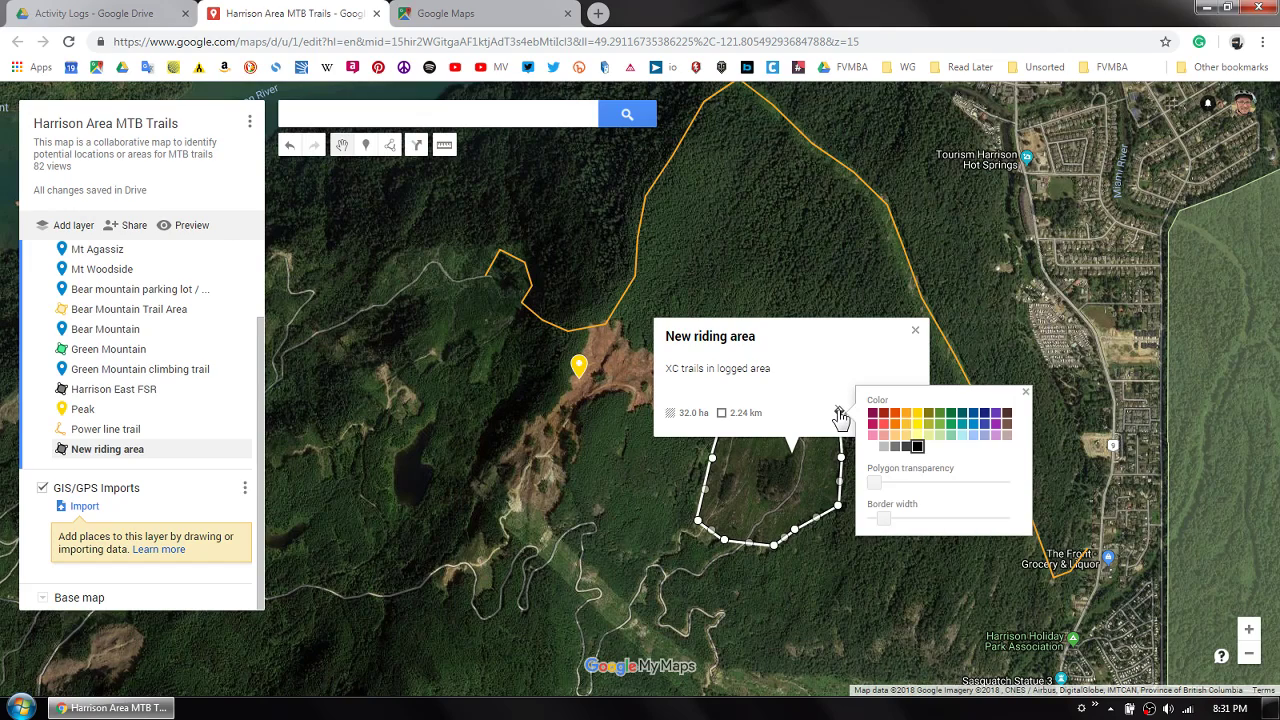
pyautogui.click(974, 427)
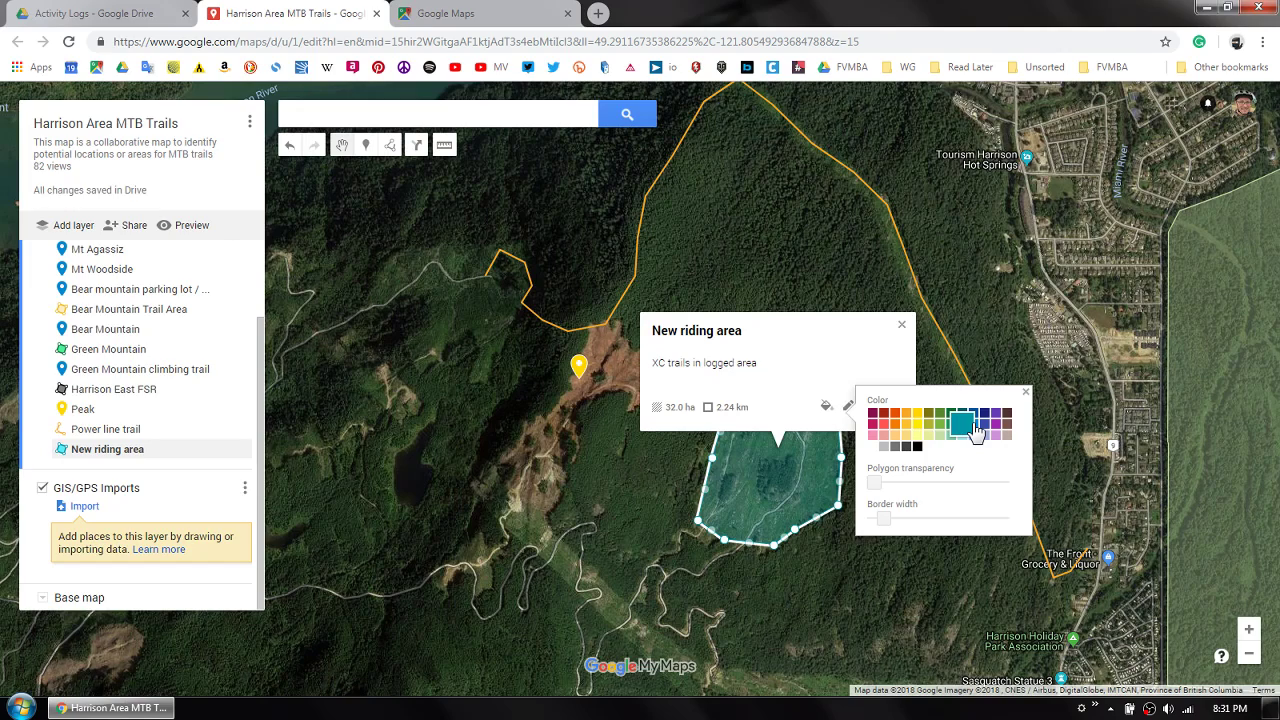
pyautogui.moveTo(884, 528); pyautogui.dragTo(983, 491)
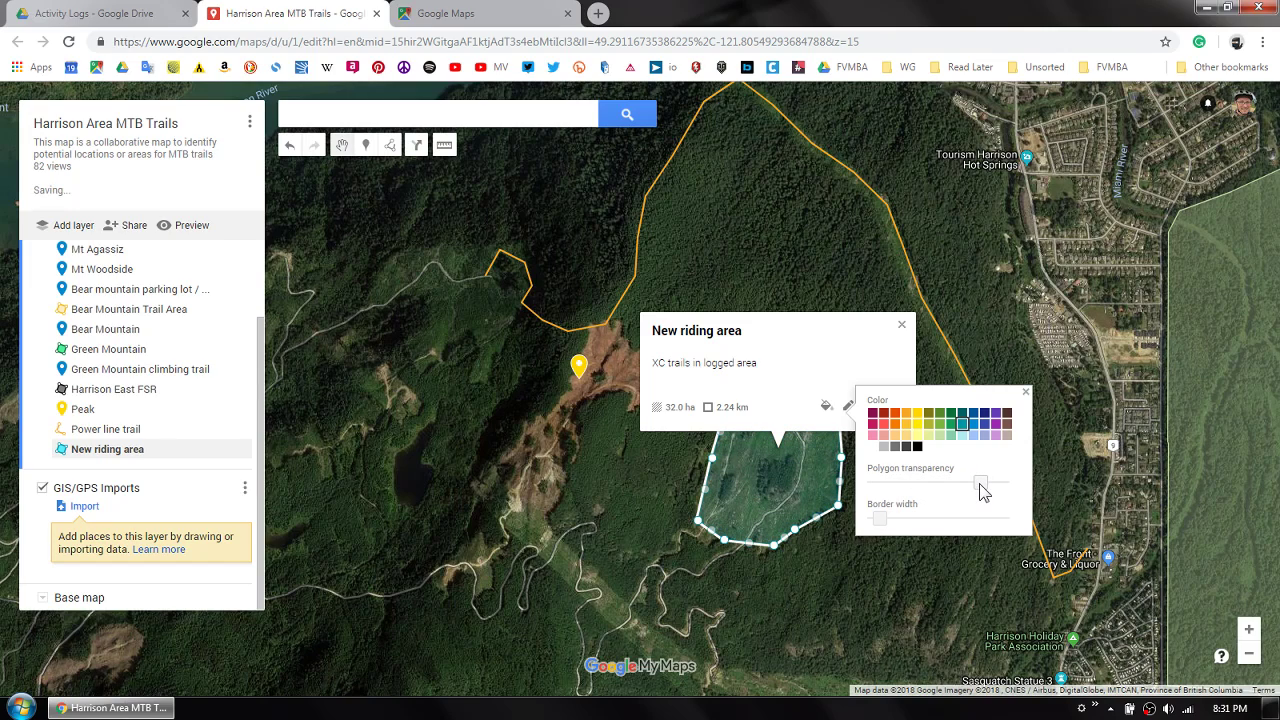
pyautogui.click(764, 392)
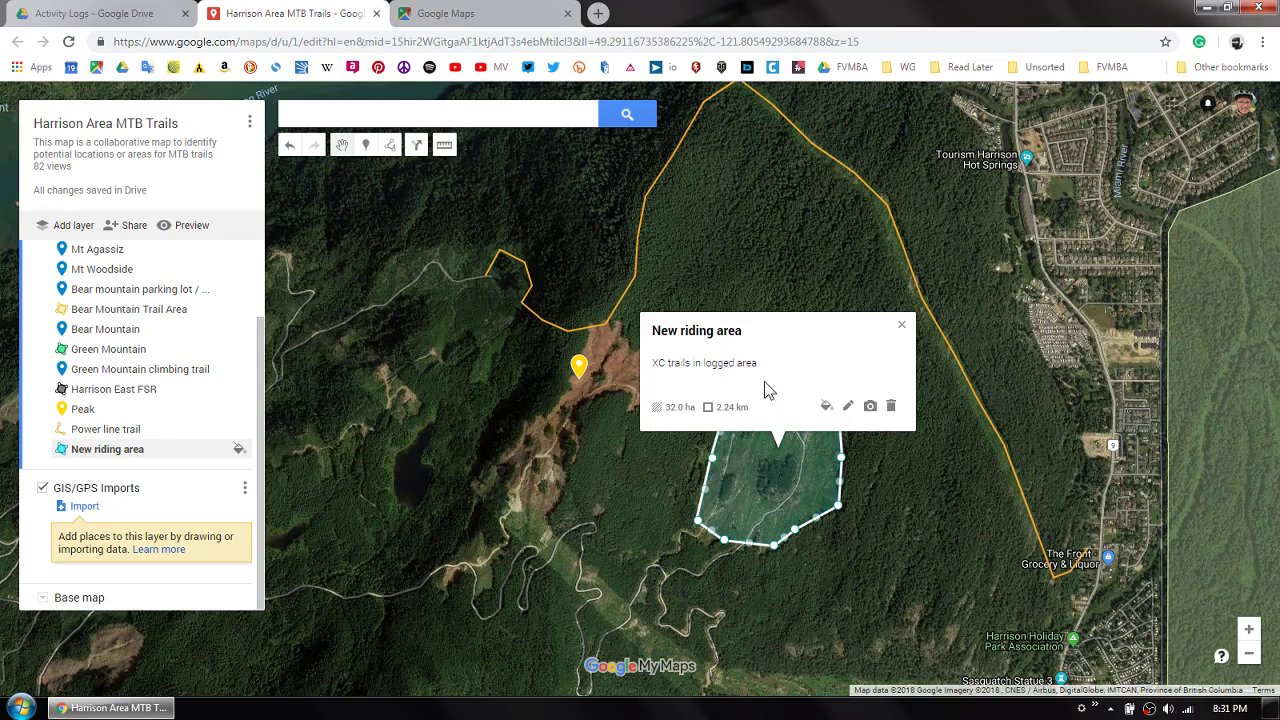
# - Open the New riding area's name and description for editing, cancel the edit, and deselect the polygon
pyautogui.click(848, 408)
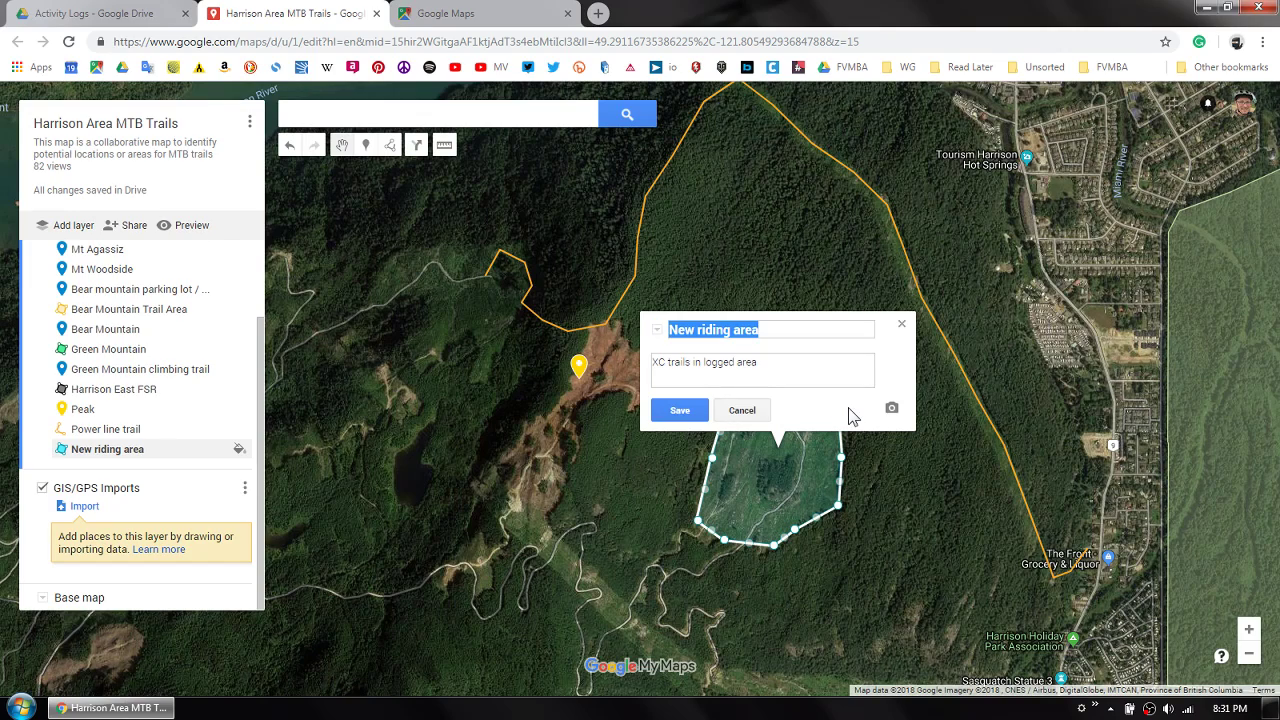
pyautogui.click(747, 409)
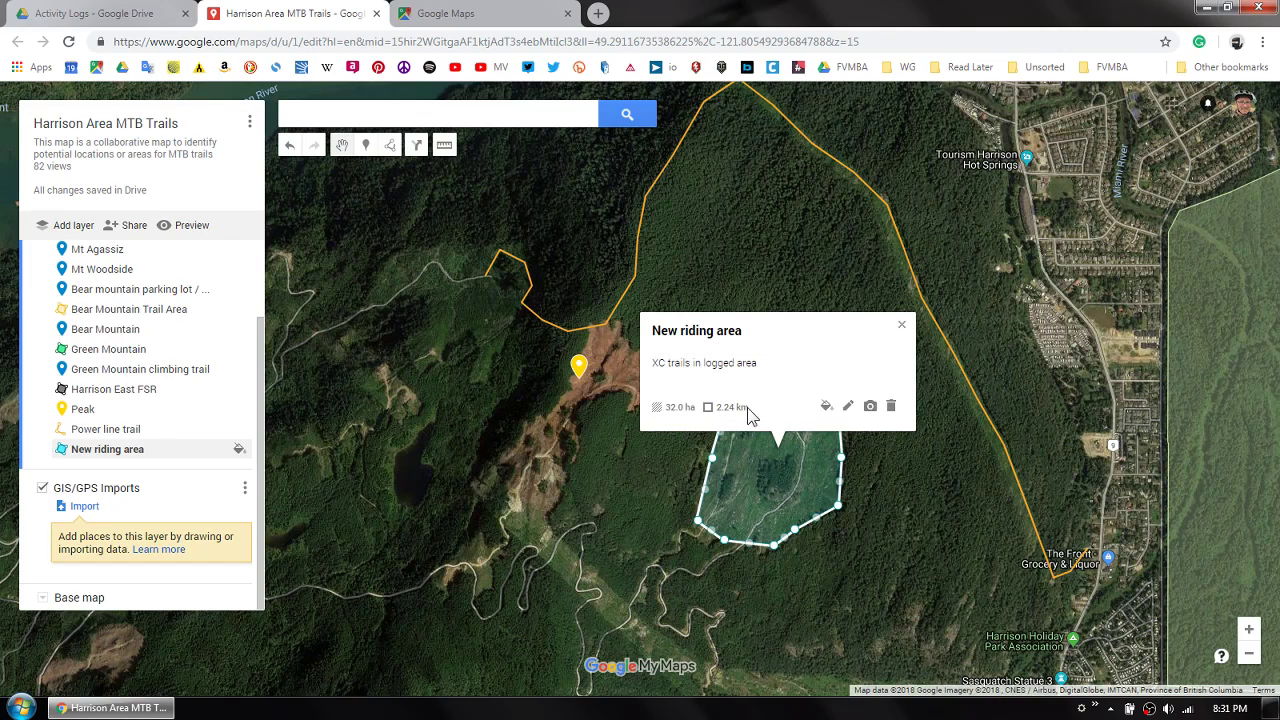
pyautogui.click(907, 502)
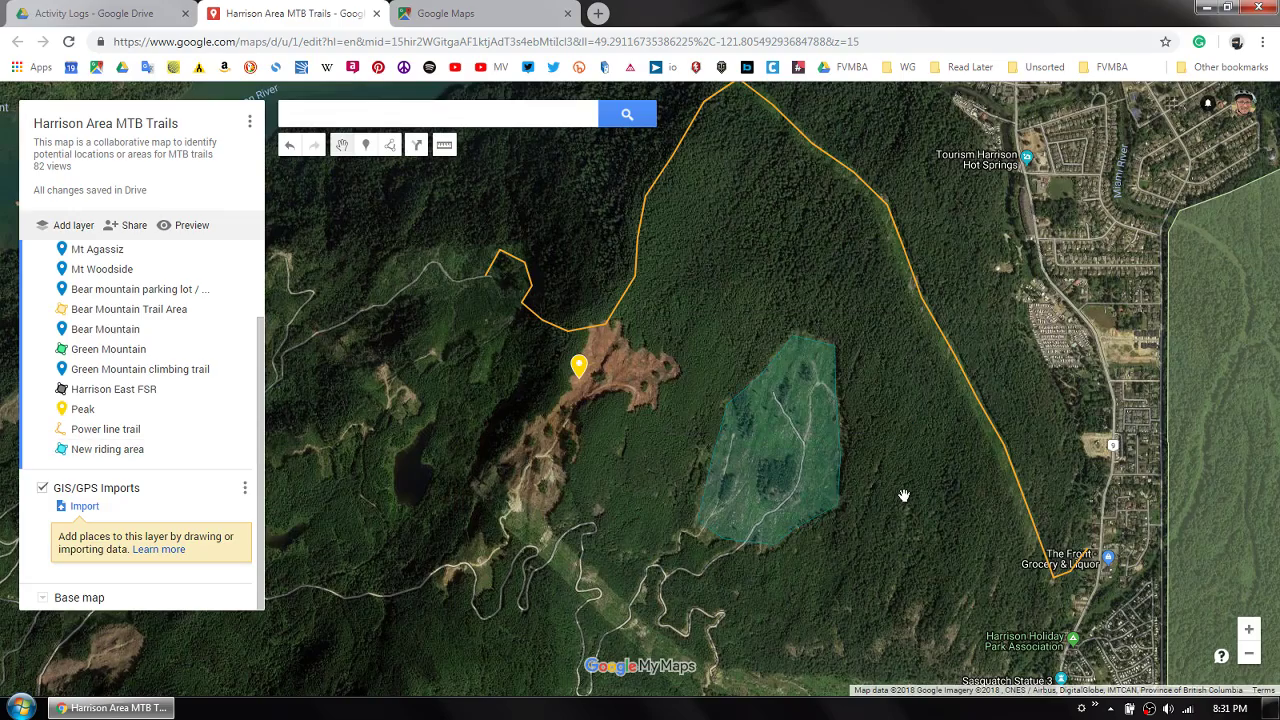
pyautogui.scroll(-2, 903, 494)
pyautogui.moveTo(896, 478); pyautogui.dragTo(785, 460)
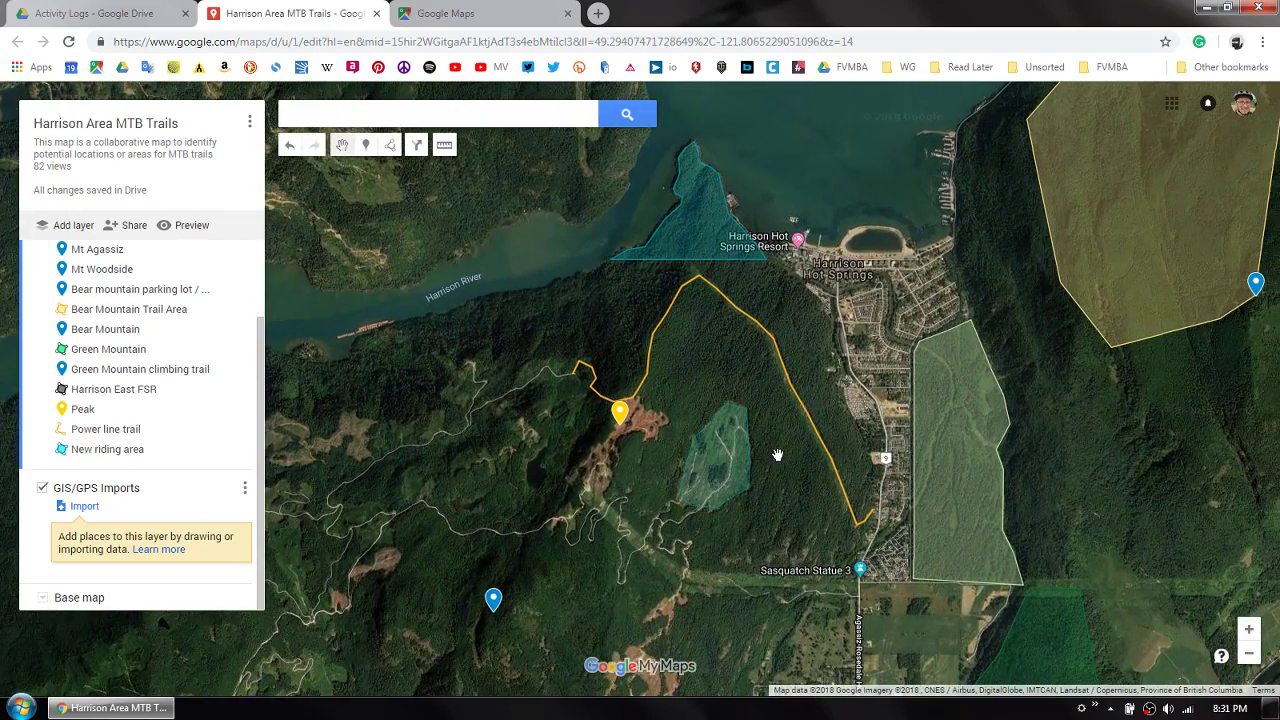
pyautogui.click(390, 147)
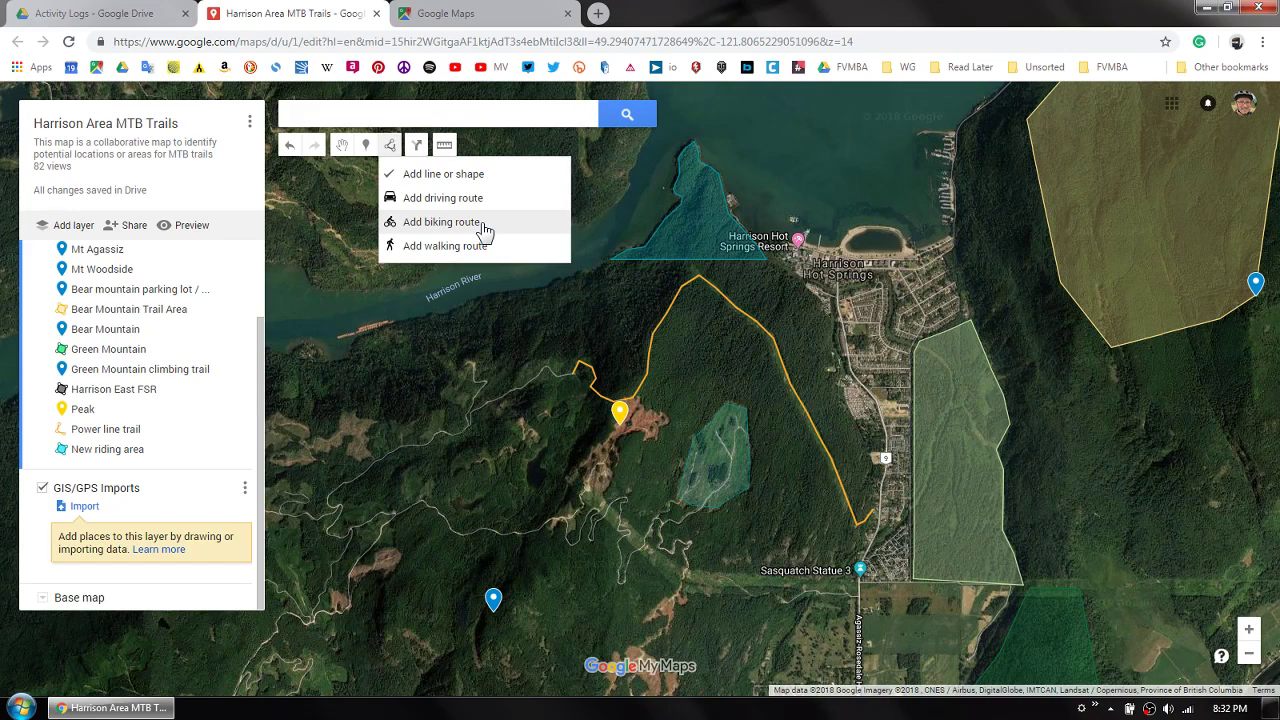
pyautogui.click(695, 350)
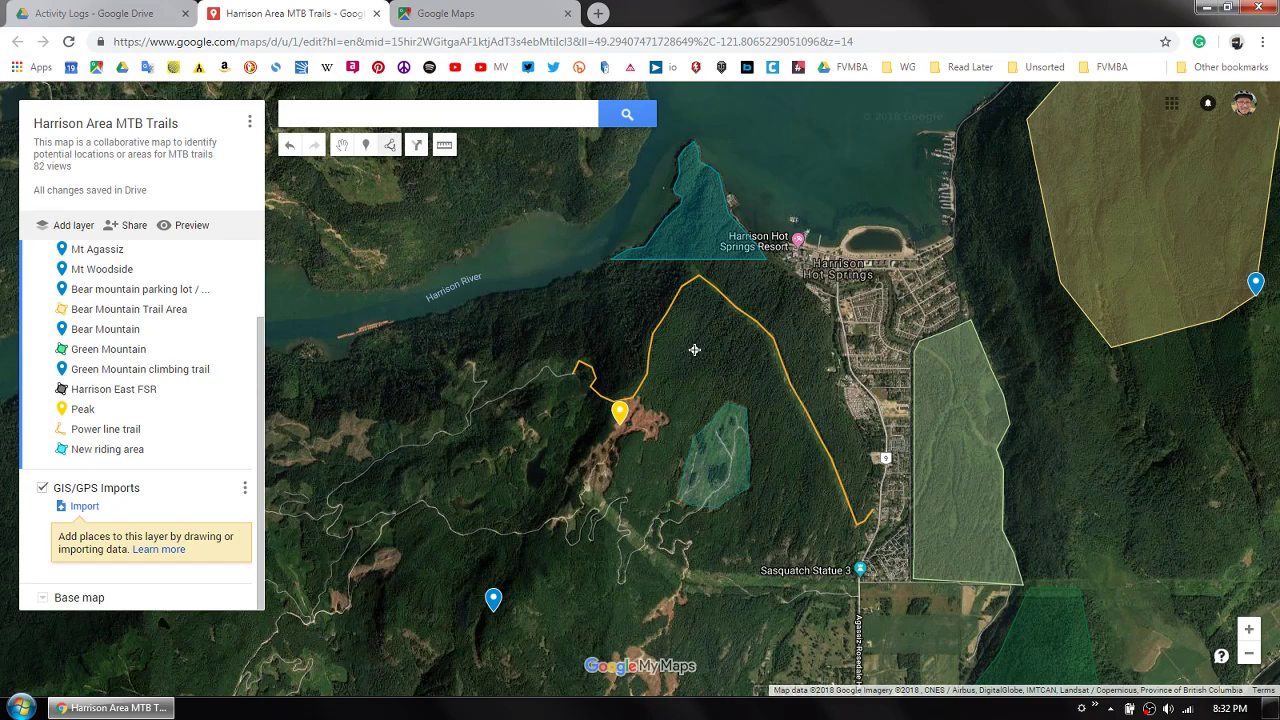
pyautogui.press('Escape')
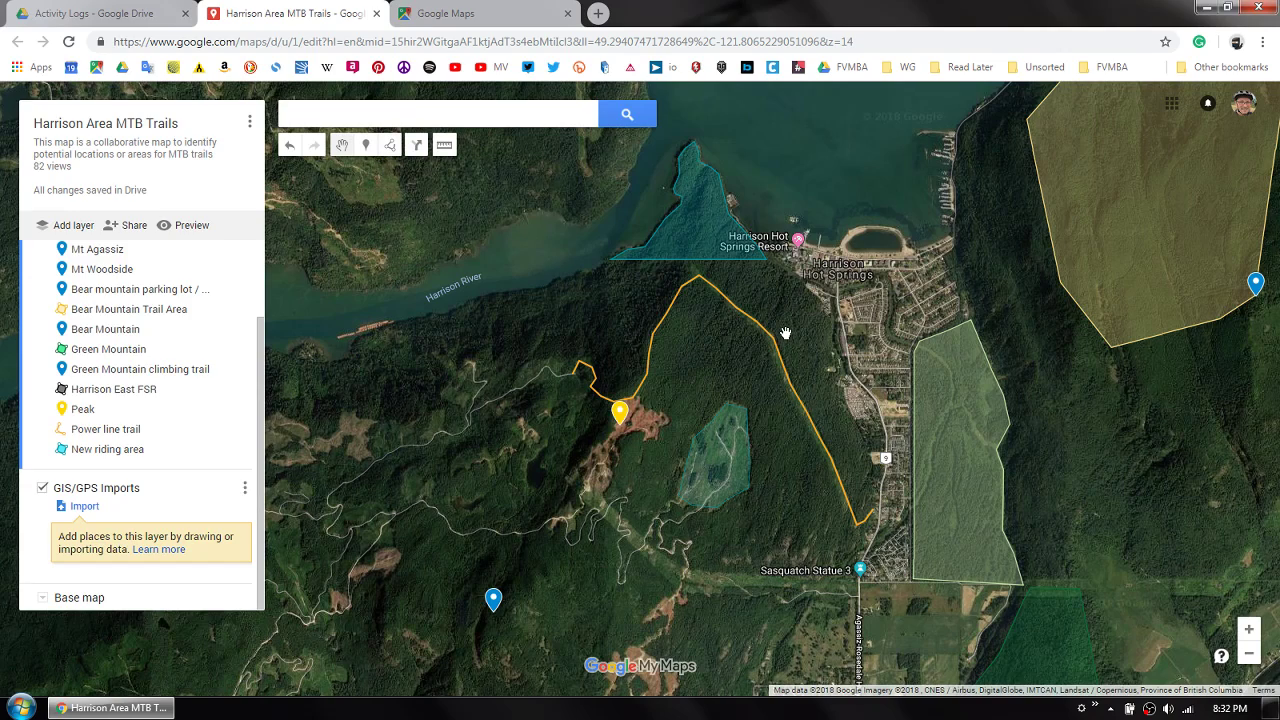
pyautogui.moveTo(788, 320); pyautogui.dragTo(697, 363)
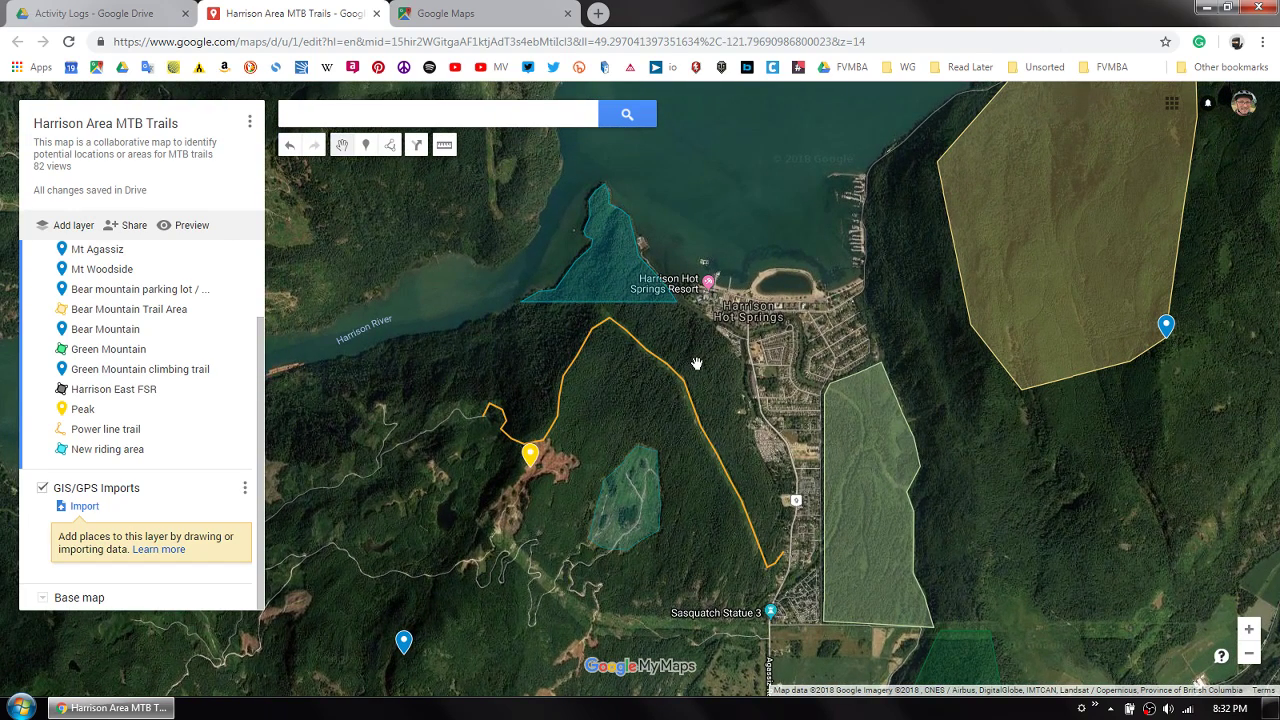
# - Switch to Google Maps and create a new custom map from the saved maps in Your places
pyautogui.click(495, 18)
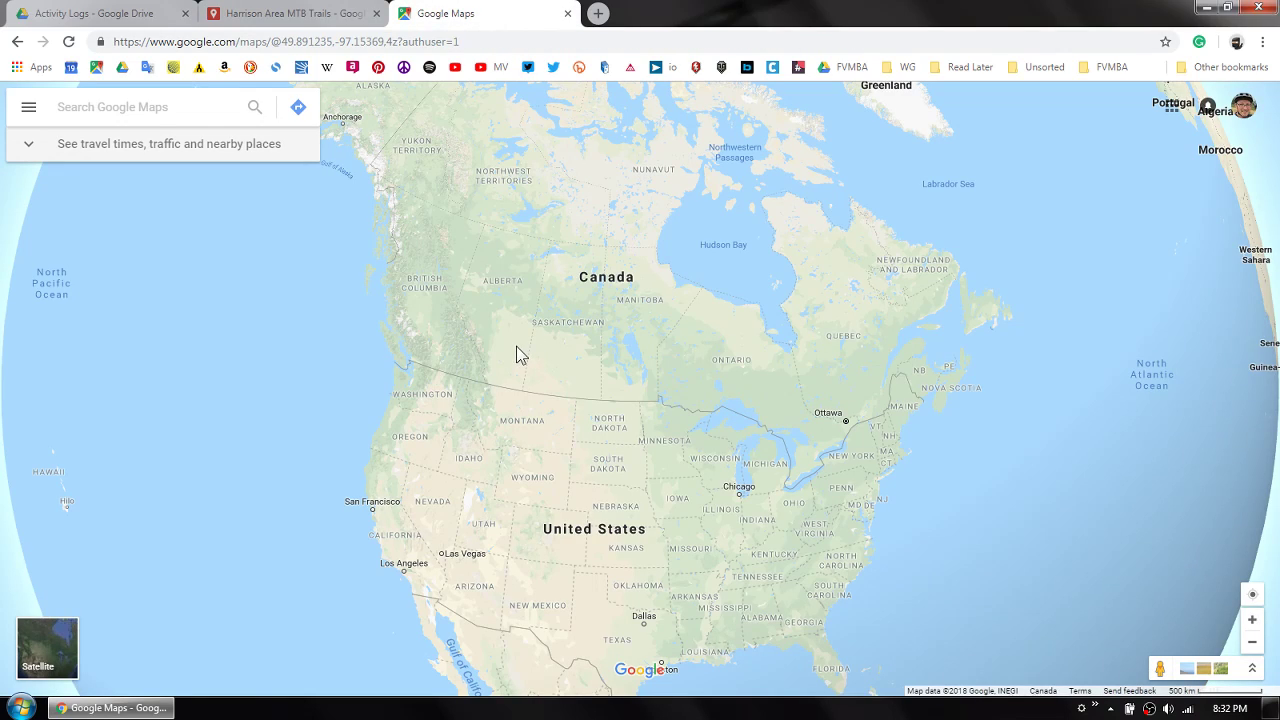
pyautogui.scroll(3, 415, 345)
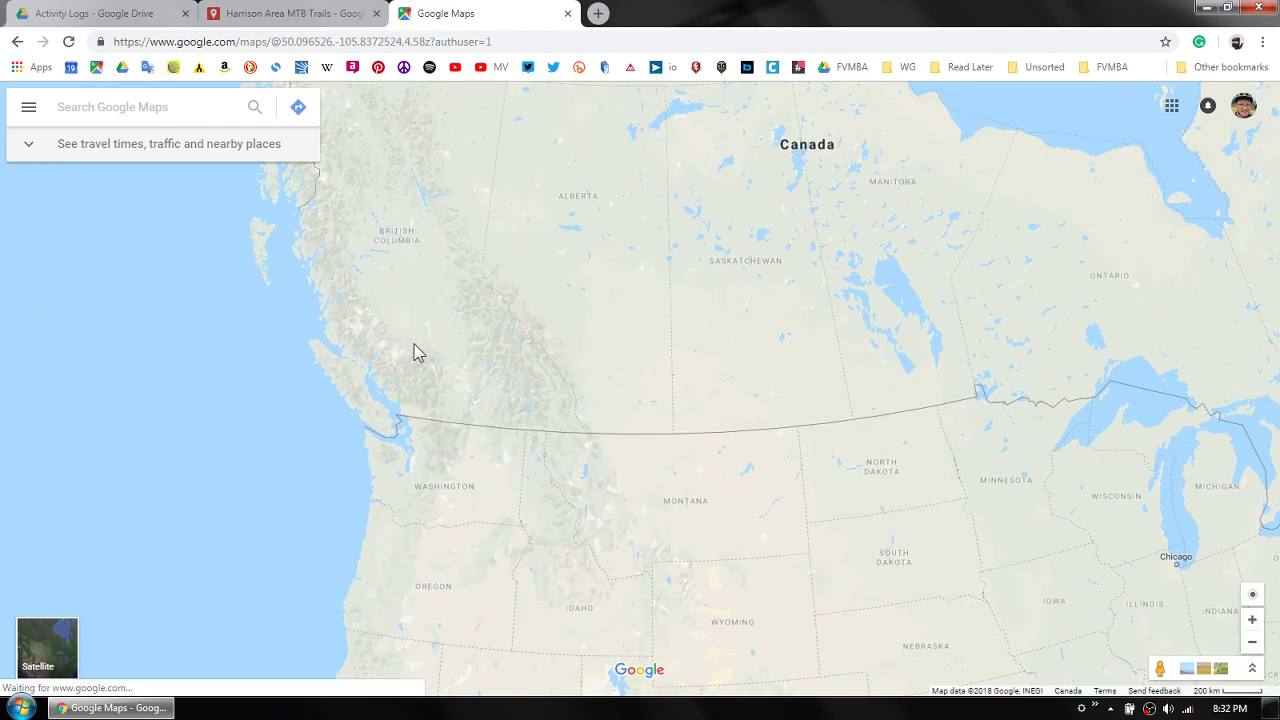
pyautogui.scroll(3, 418, 372)
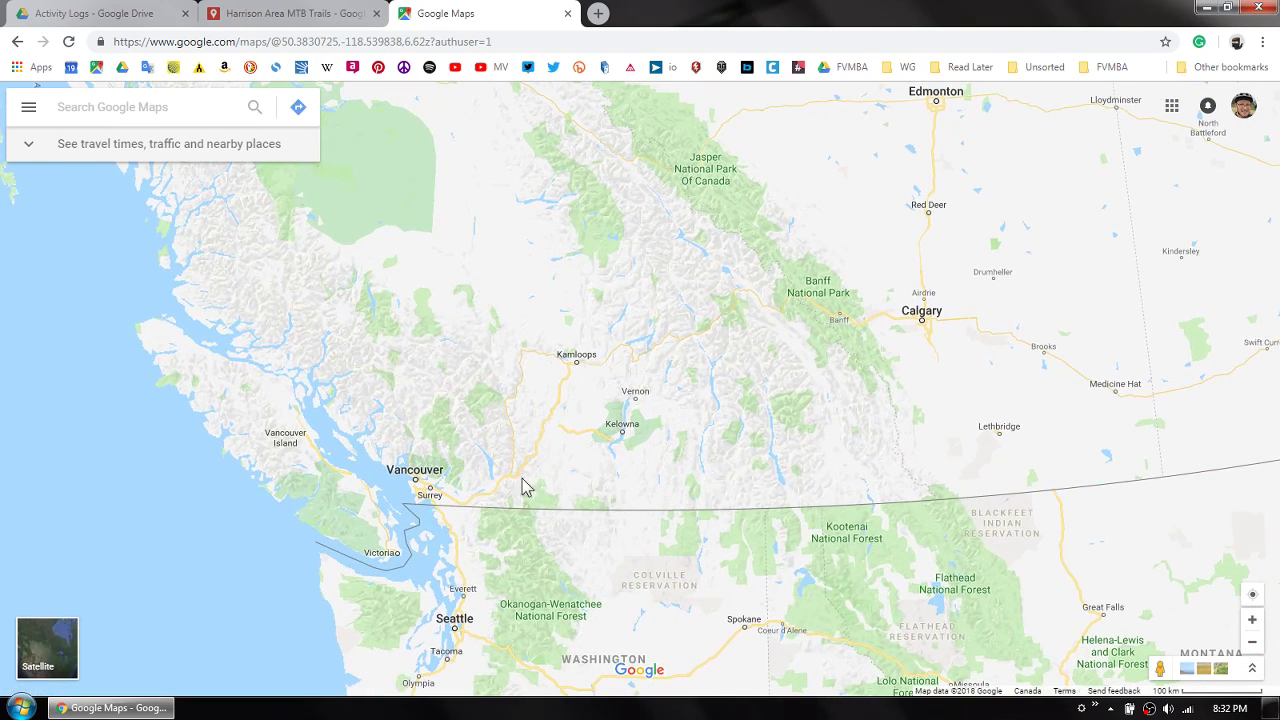
pyautogui.click(29, 110)
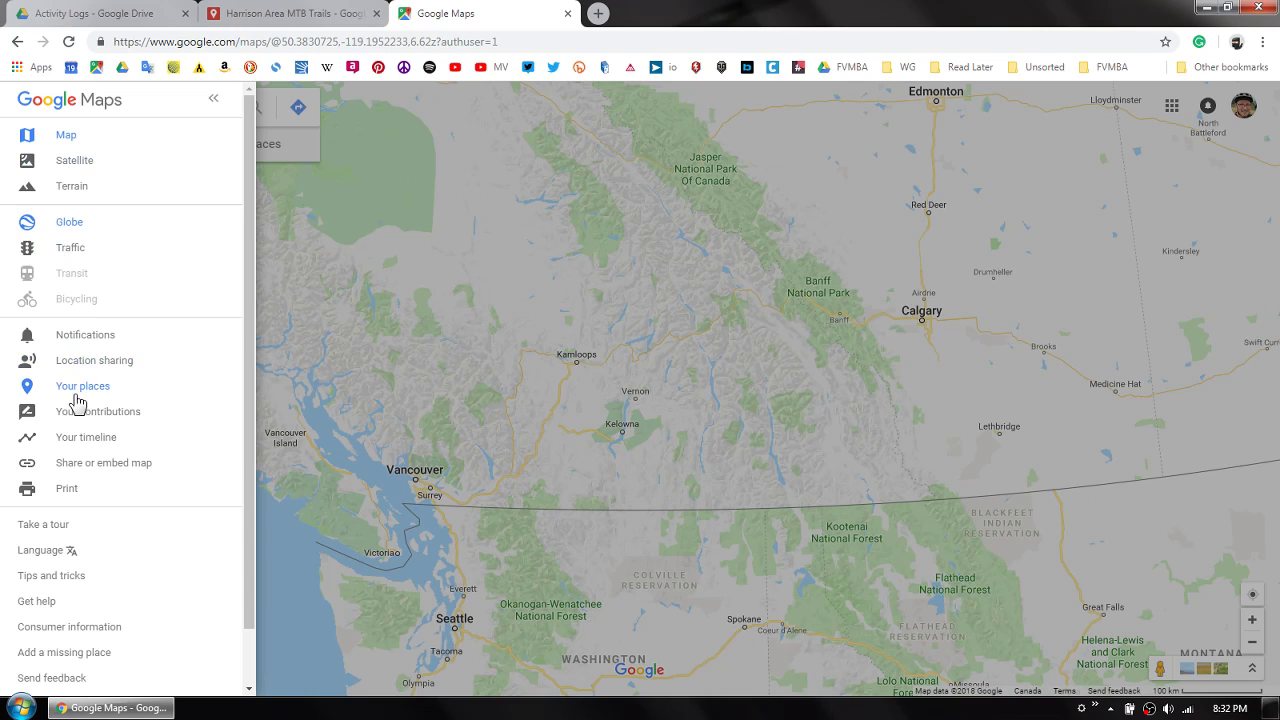
pyautogui.click(80, 390)
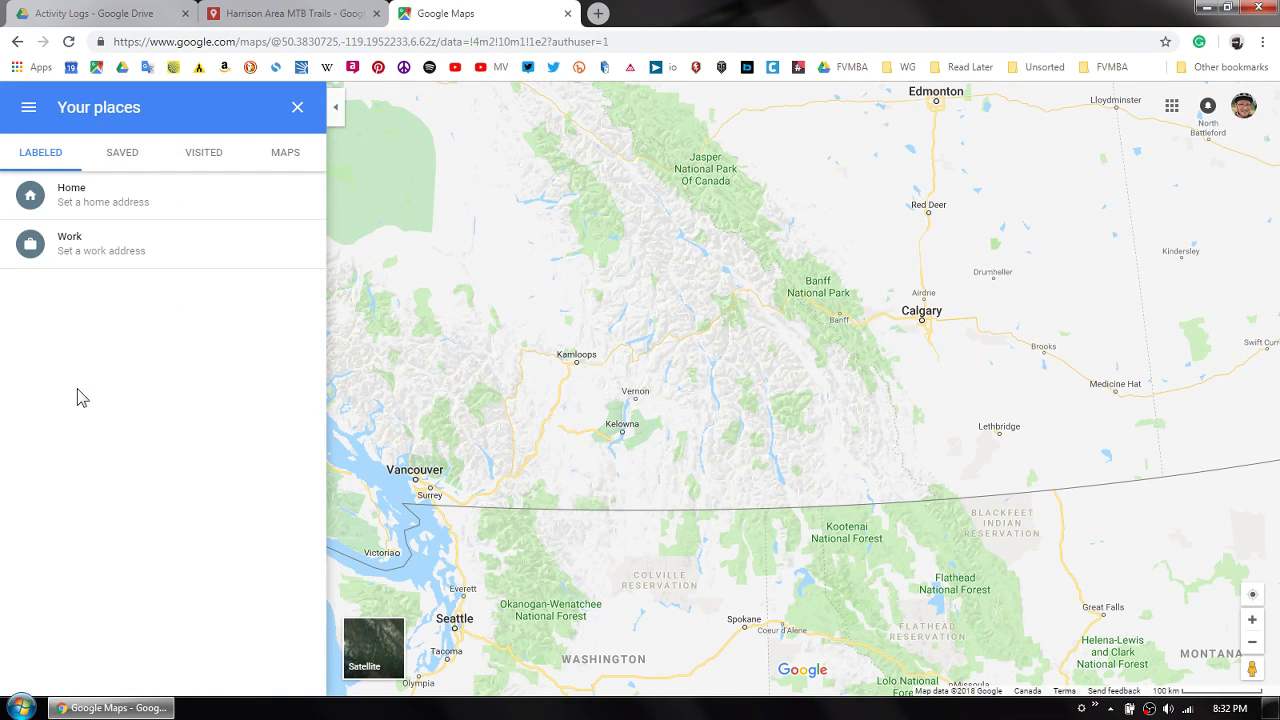
pyautogui.click(286, 158)
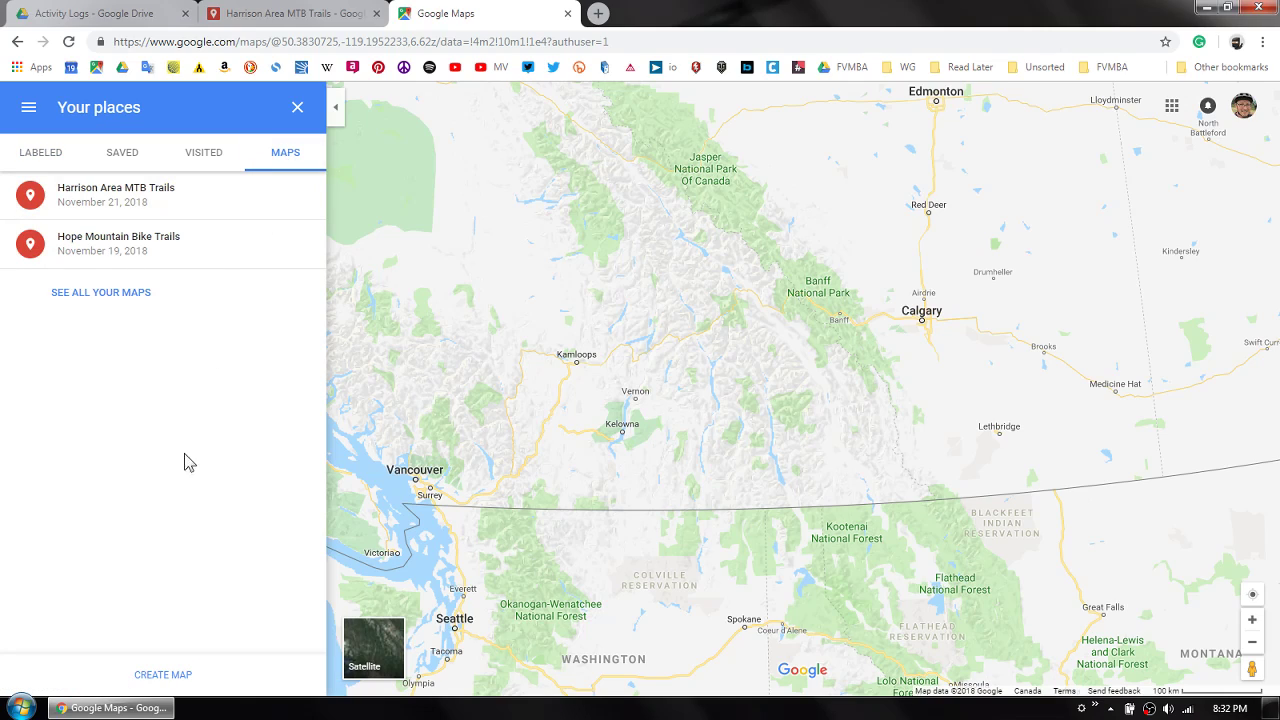
pyautogui.click(163, 676)
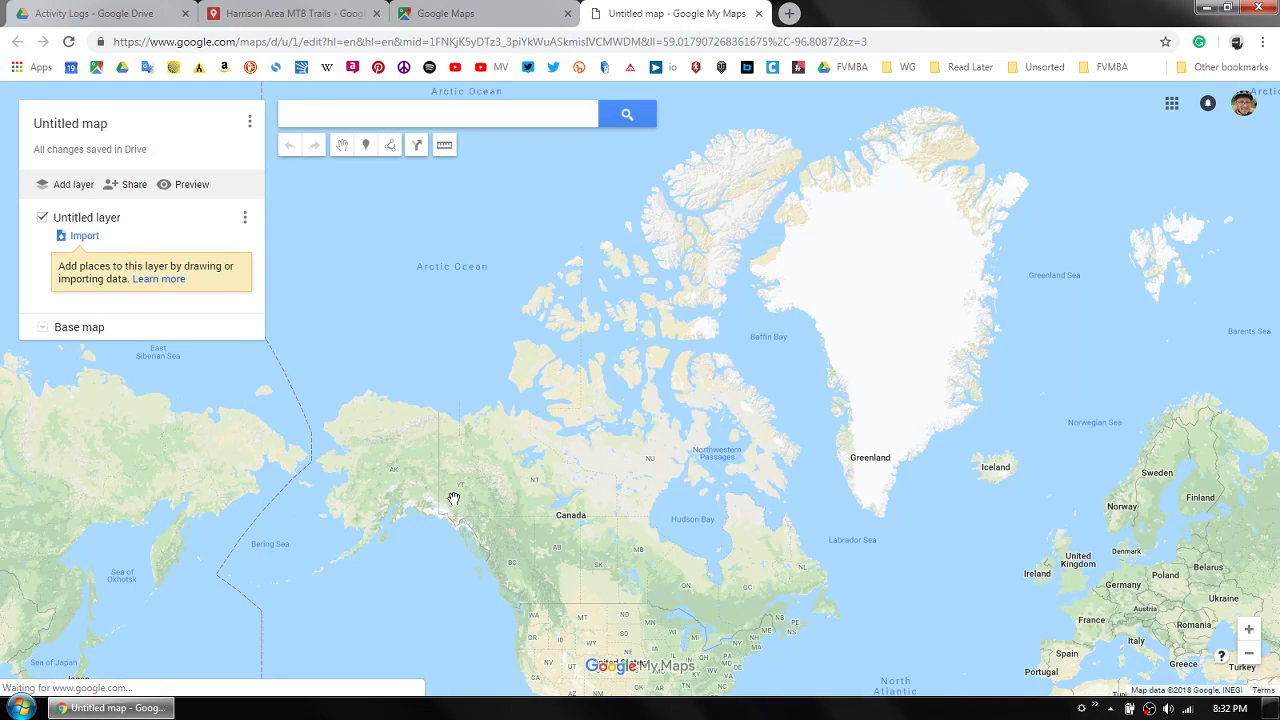
# - Bring the Fraser River area around Agassiz into view on the new map
pyautogui.scroll(4, 520, 606)
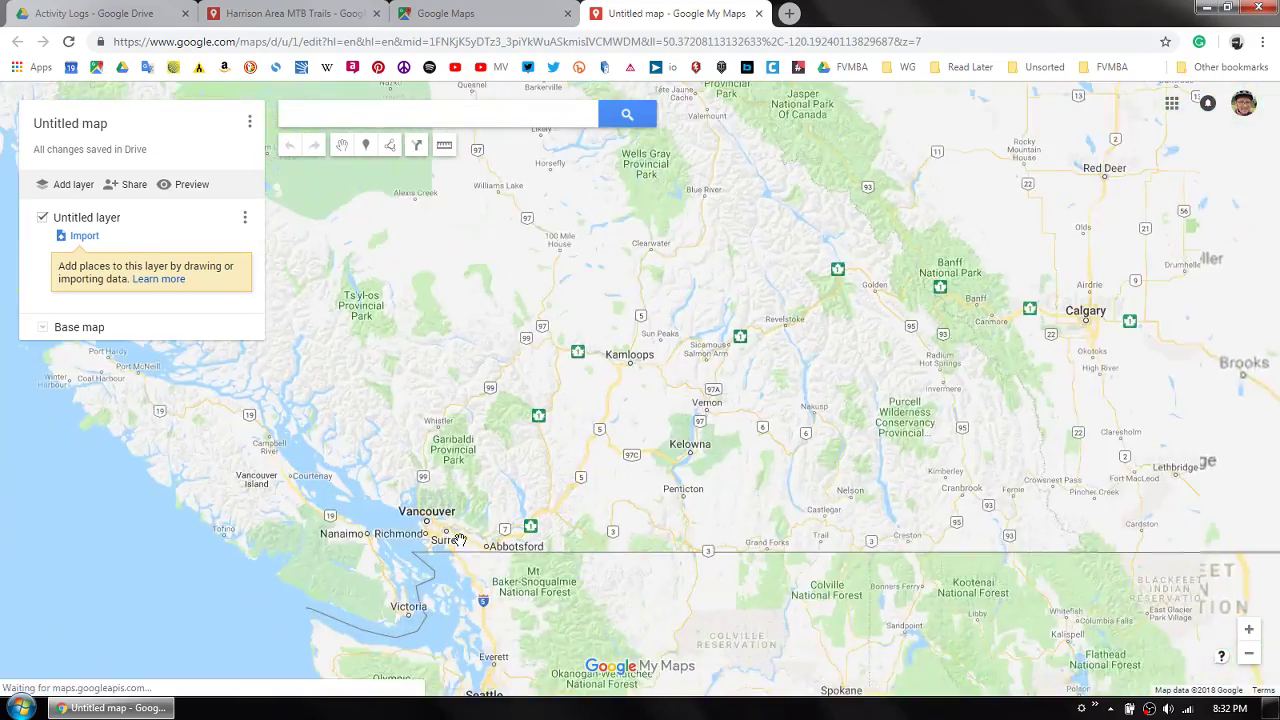
pyautogui.scroll(3, 462, 548)
pyautogui.scroll(2, 606, 552)
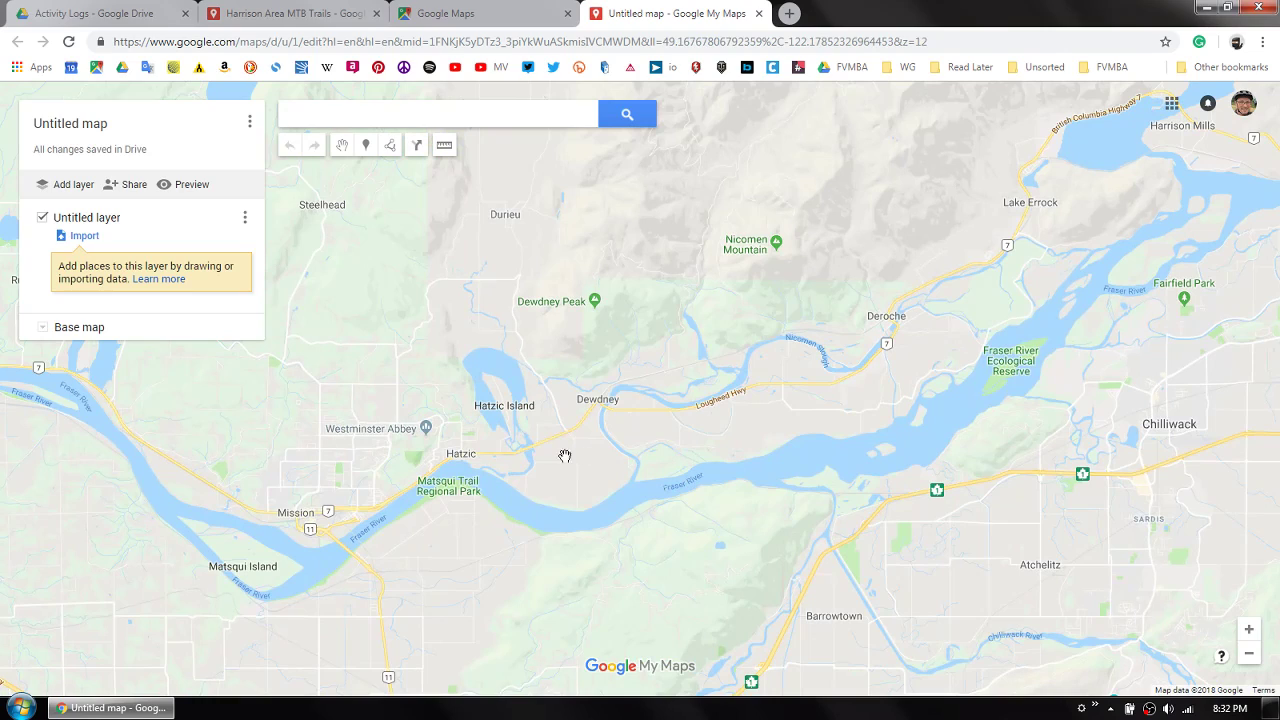
pyautogui.scroll(1, 720, 410)
pyautogui.scroll(-1, 684, 410)
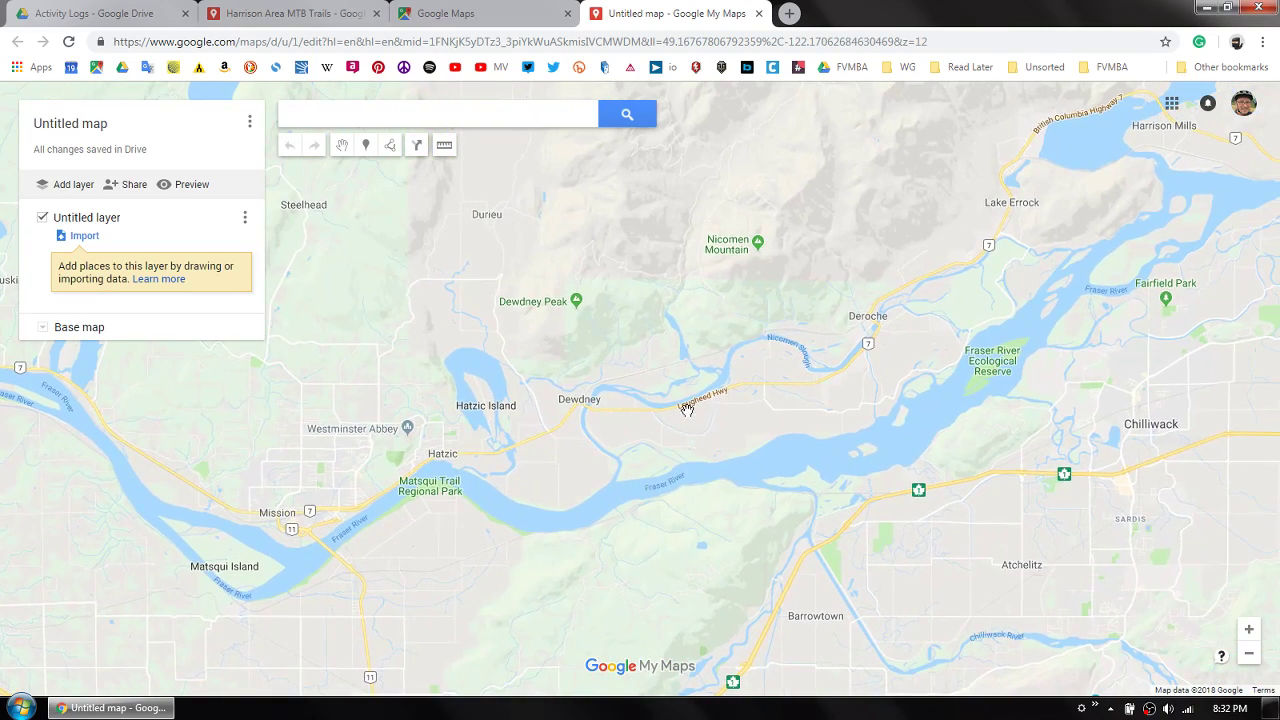
pyautogui.moveTo(806, 405); pyautogui.dragTo(412, 526)
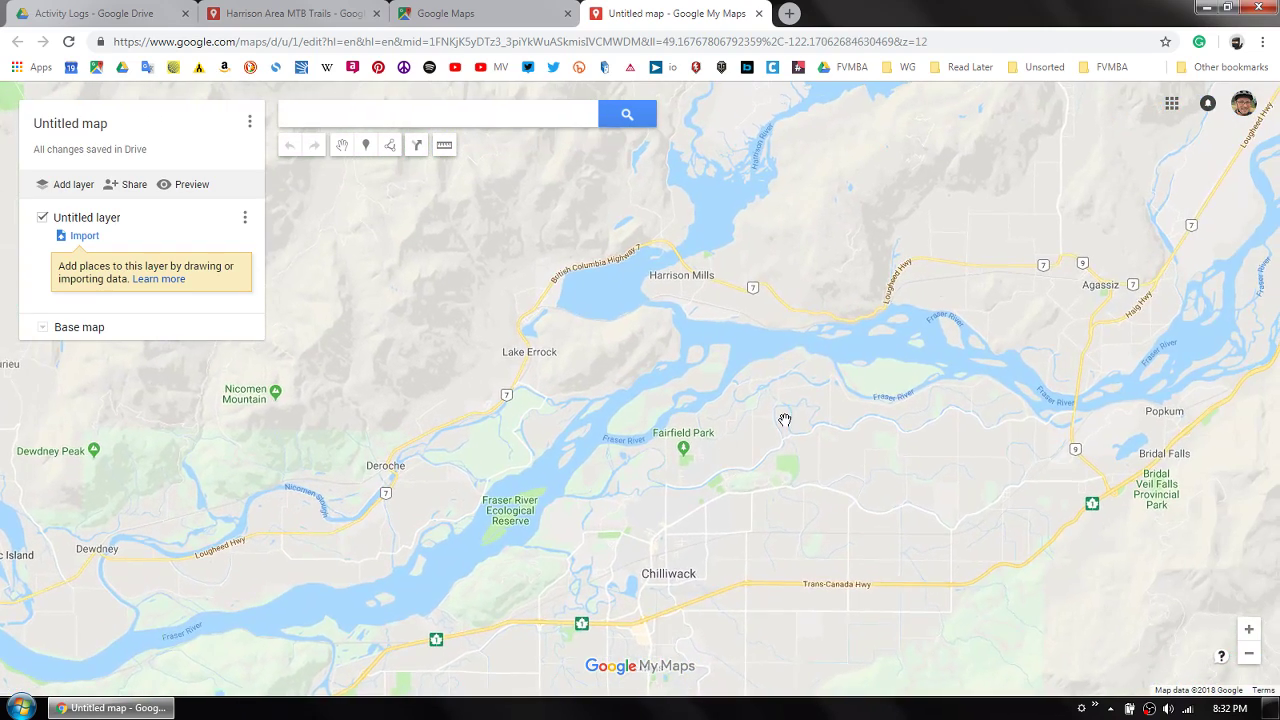
pyautogui.moveTo(785, 420); pyautogui.dragTo(538, 497)
pyautogui.scroll(1, 754, 411)
pyautogui.moveTo(747, 402); pyautogui.dragTo(628, 435)
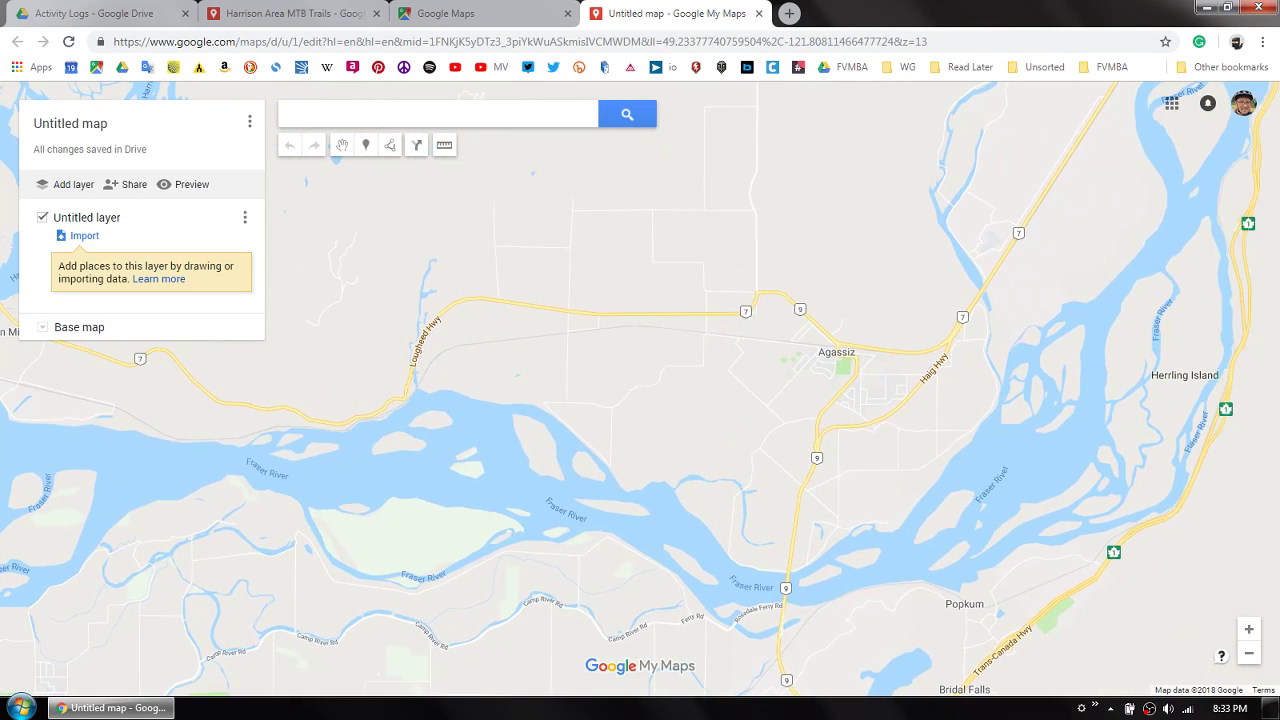
# - Title the map "New Collaborative Map" and change its base map to satellite imagery
pyautogui.click(60, 126)
pyautogui.write('New Collaborative Map')
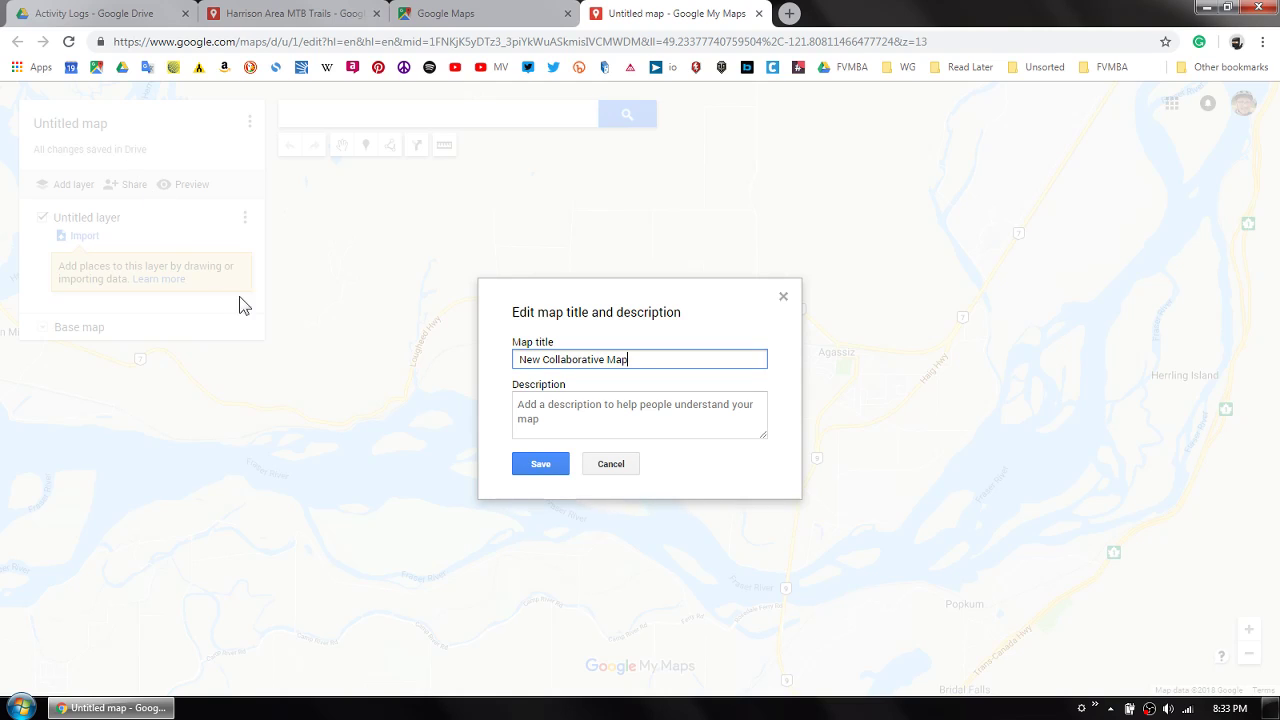
pyautogui.click(536, 463)
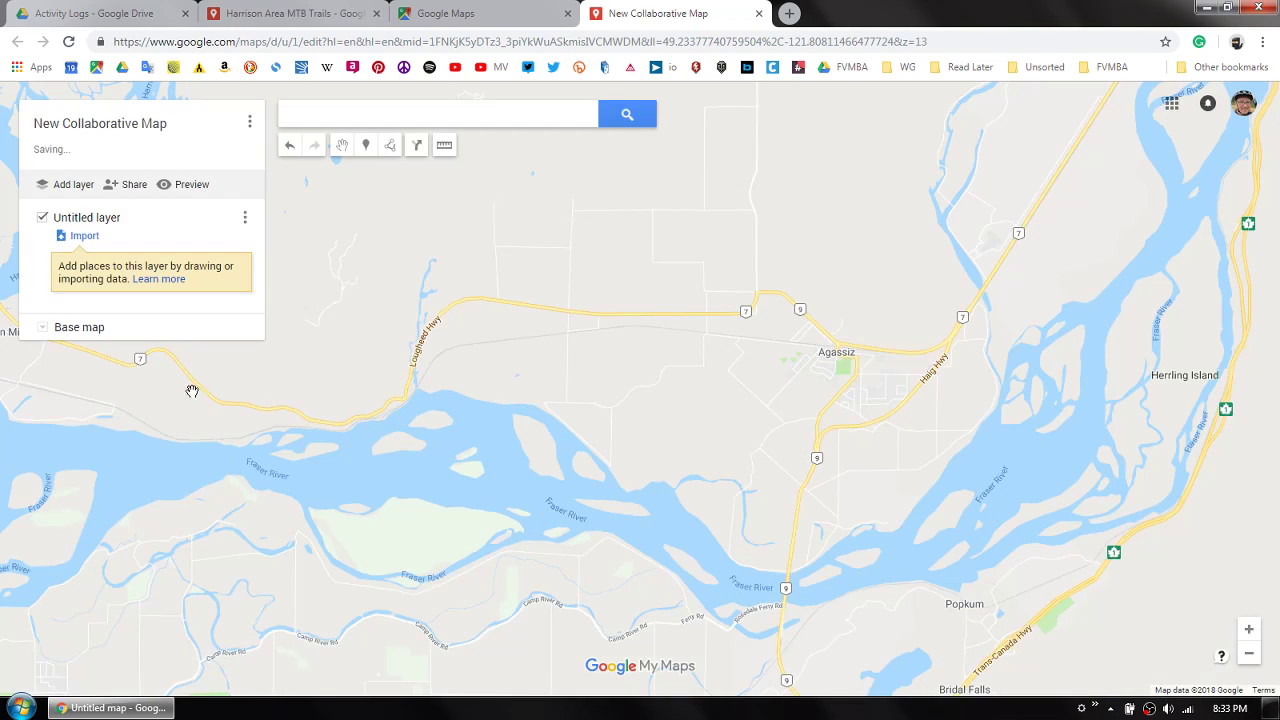
pyautogui.click(43, 329)
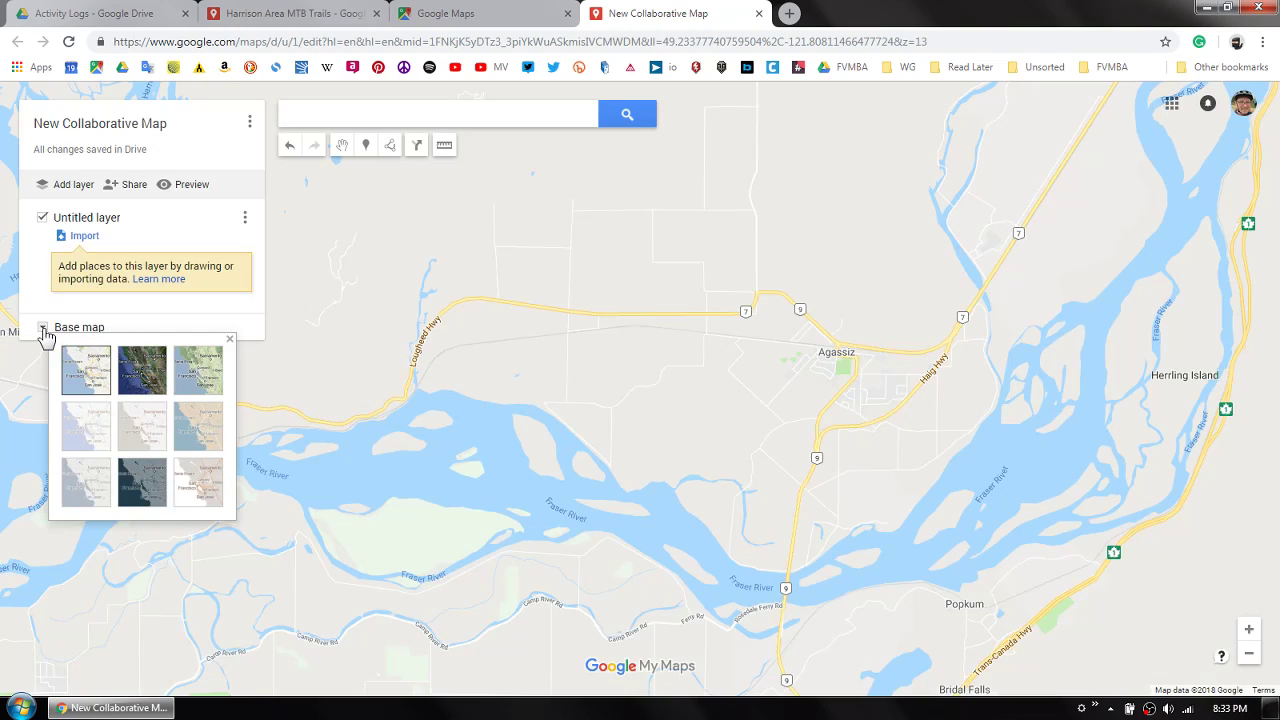
pyautogui.click(145, 378)
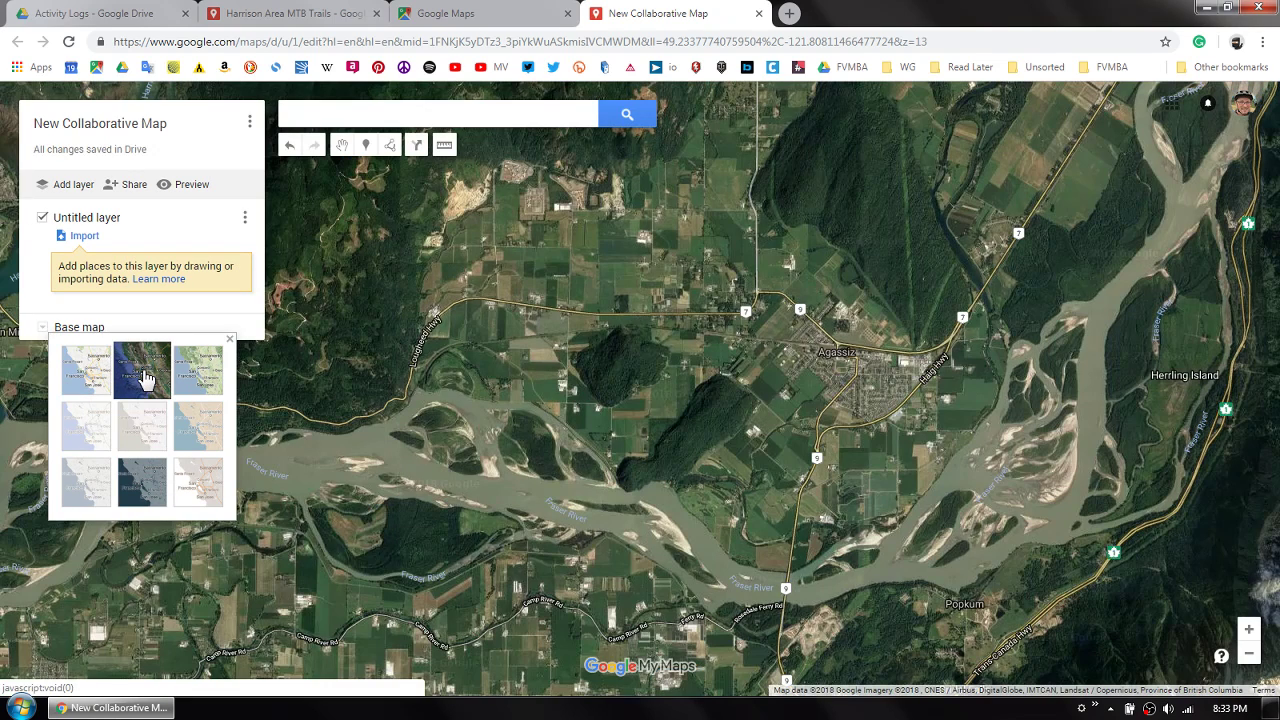
# - Frame the forested hill southwest of Agassiz, beside the Fraser River, and set it as the map's default view
pyautogui.moveTo(705, 440); pyautogui.dragTo(645, 440)
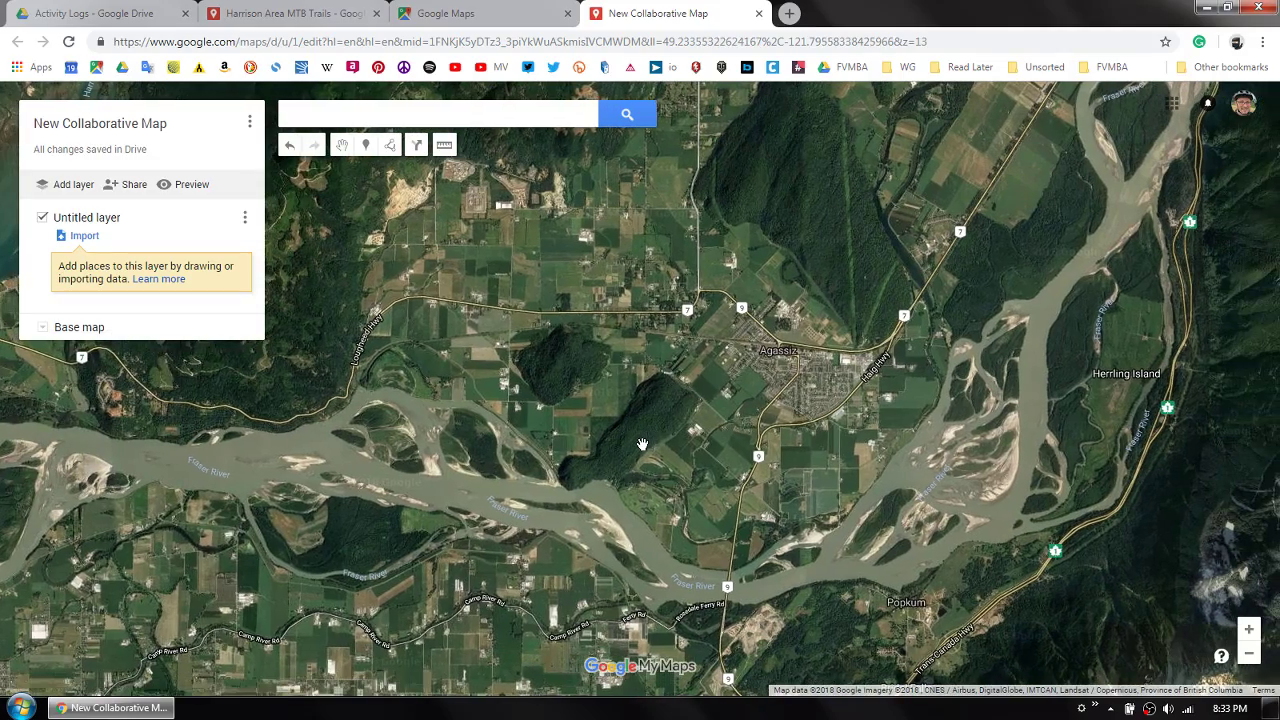
pyautogui.scroll(-2, 642, 443)
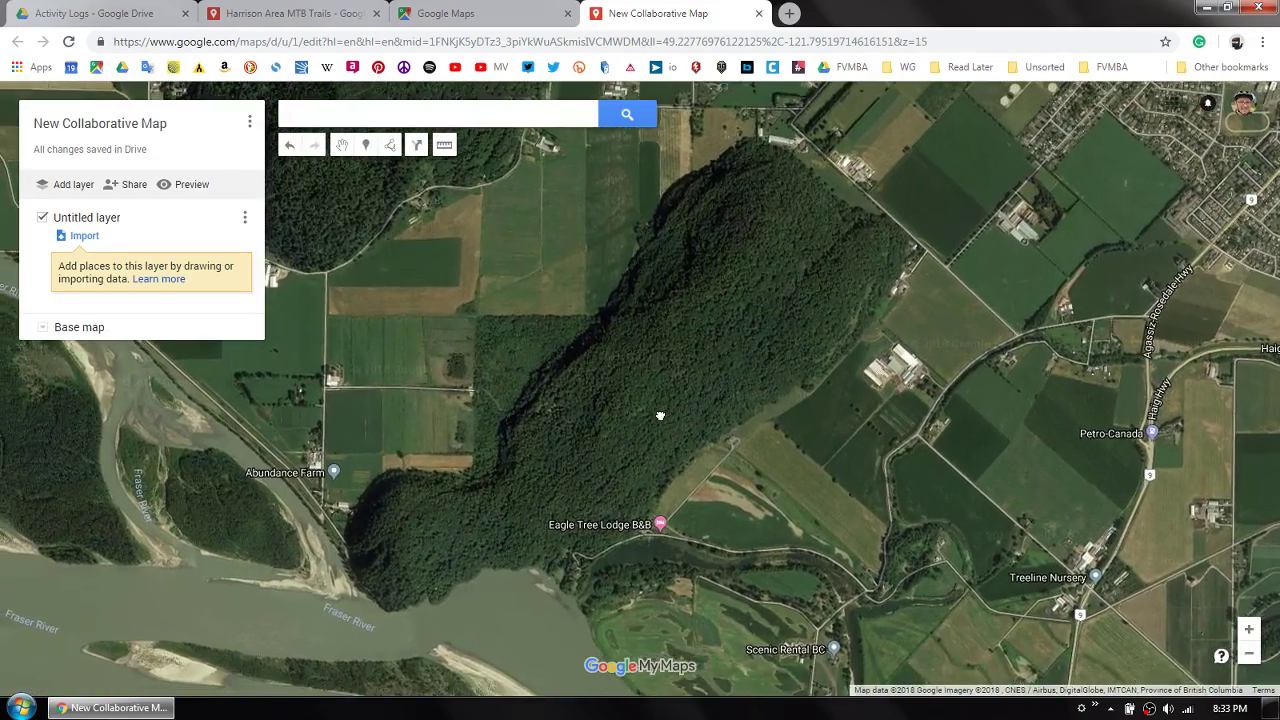
pyautogui.moveTo(659, 415); pyautogui.dragTo(686, 418)
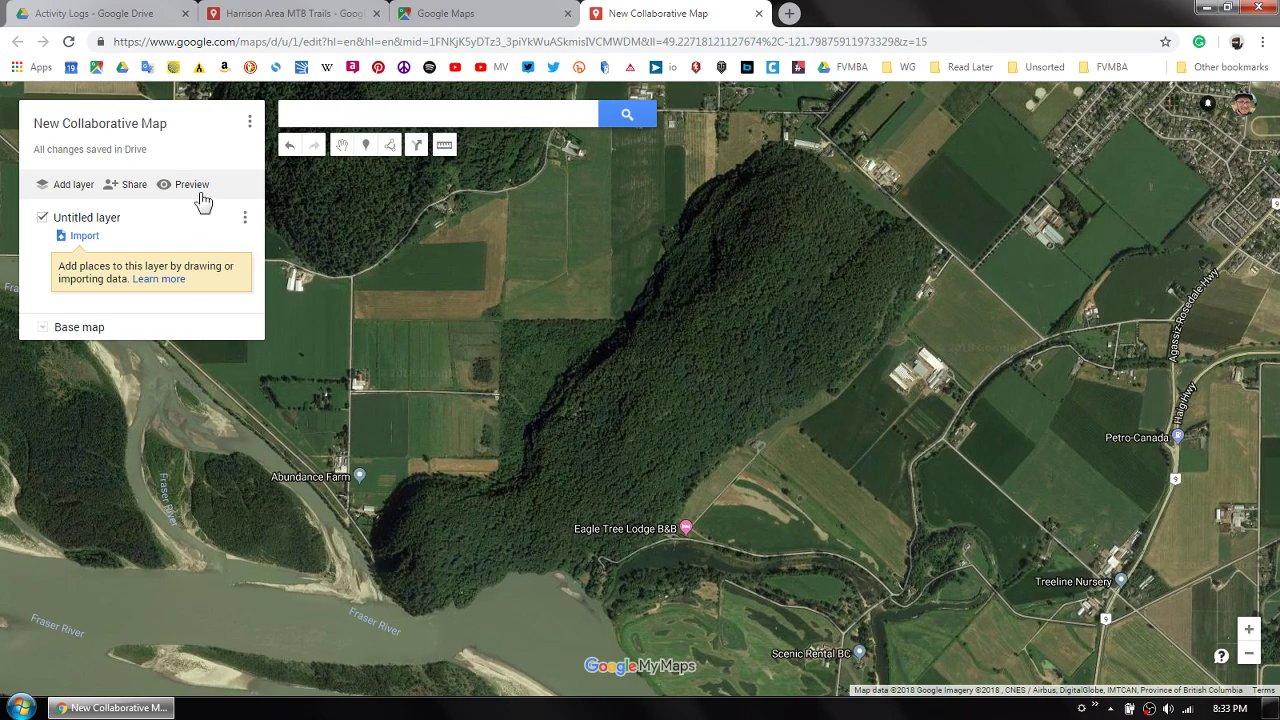
pyautogui.click(250, 124)
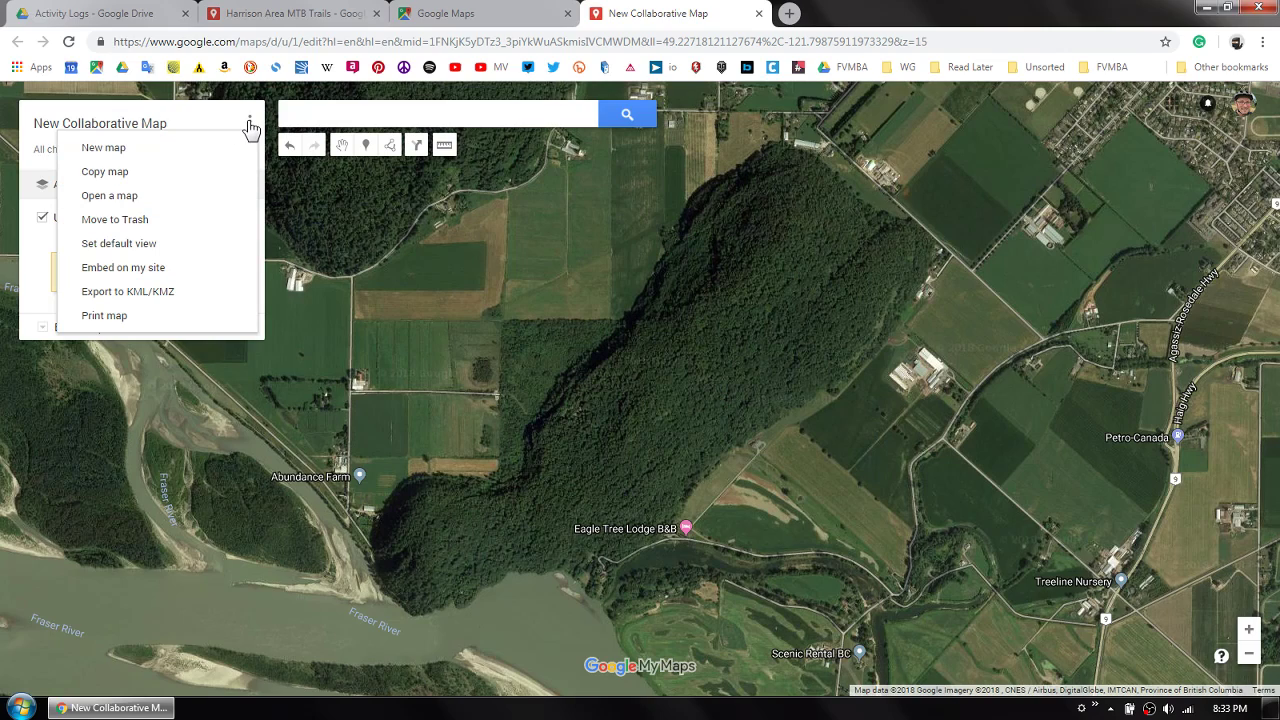
pyautogui.click(122, 246)
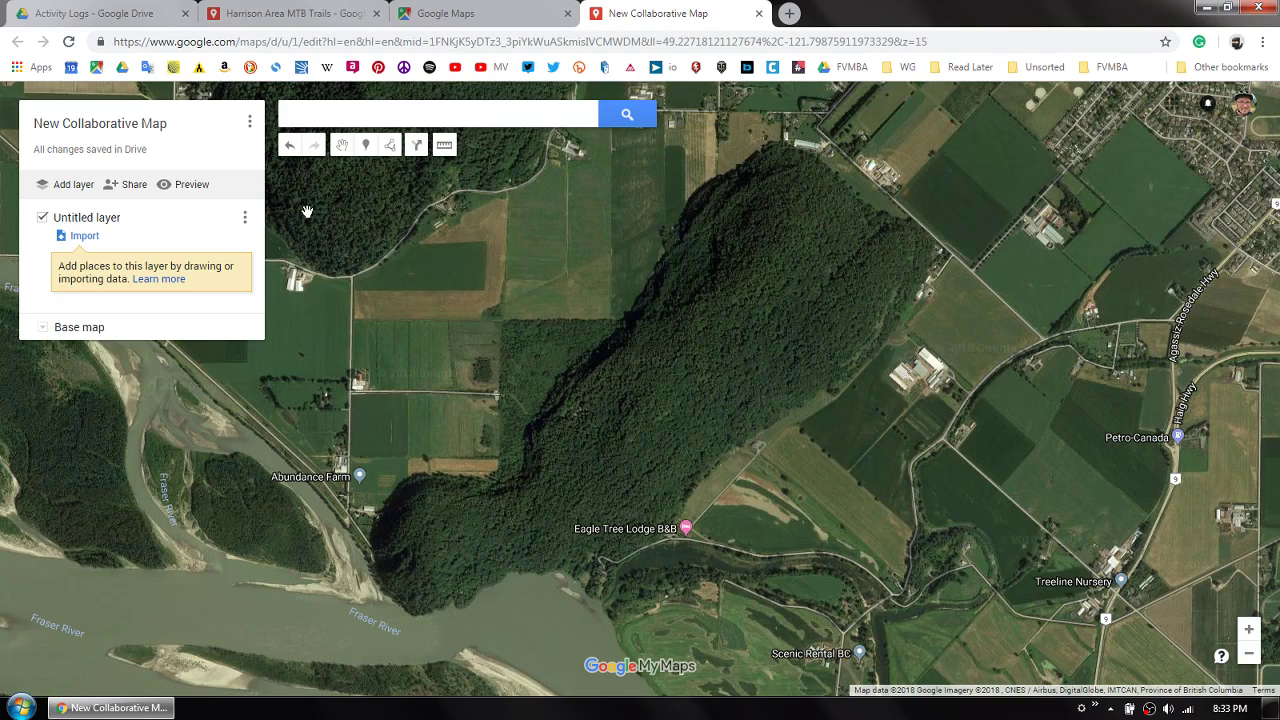
# - Change the map's link sharing to "Anyone with the link" with "Can edit" access and save it
pyautogui.click(127, 186)
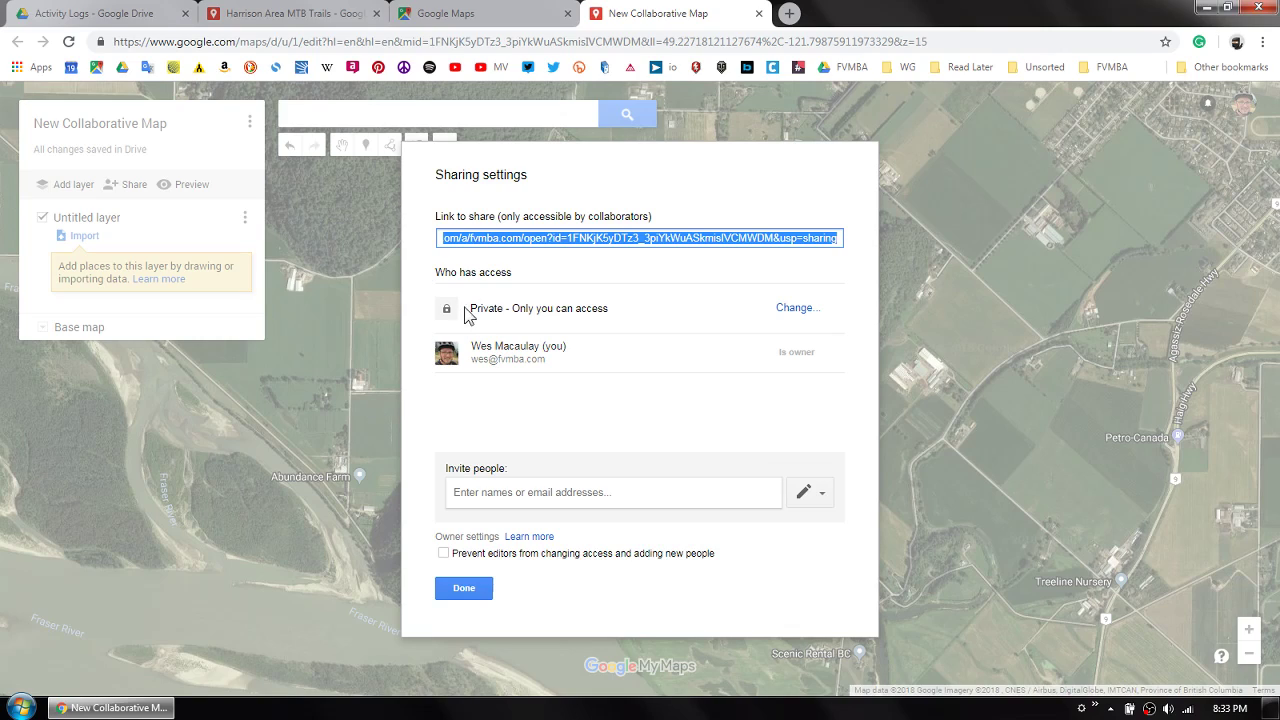
pyautogui.click(796, 309)
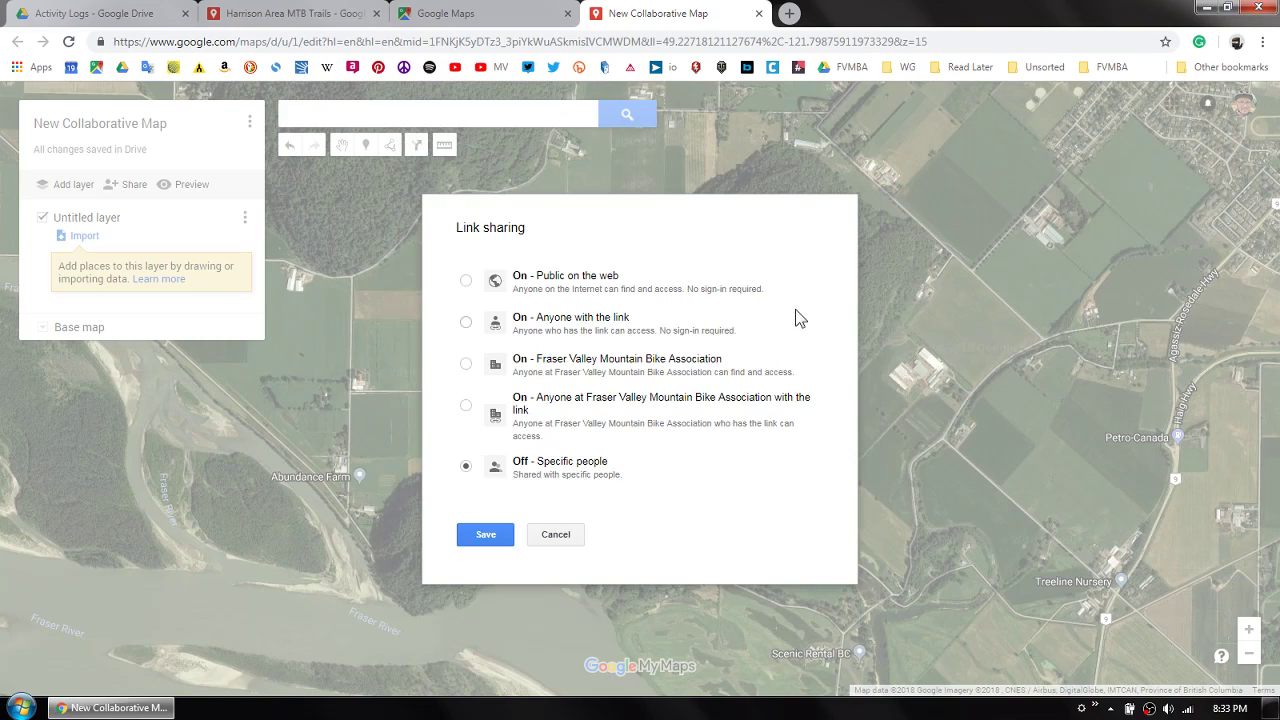
pyautogui.click(466, 322)
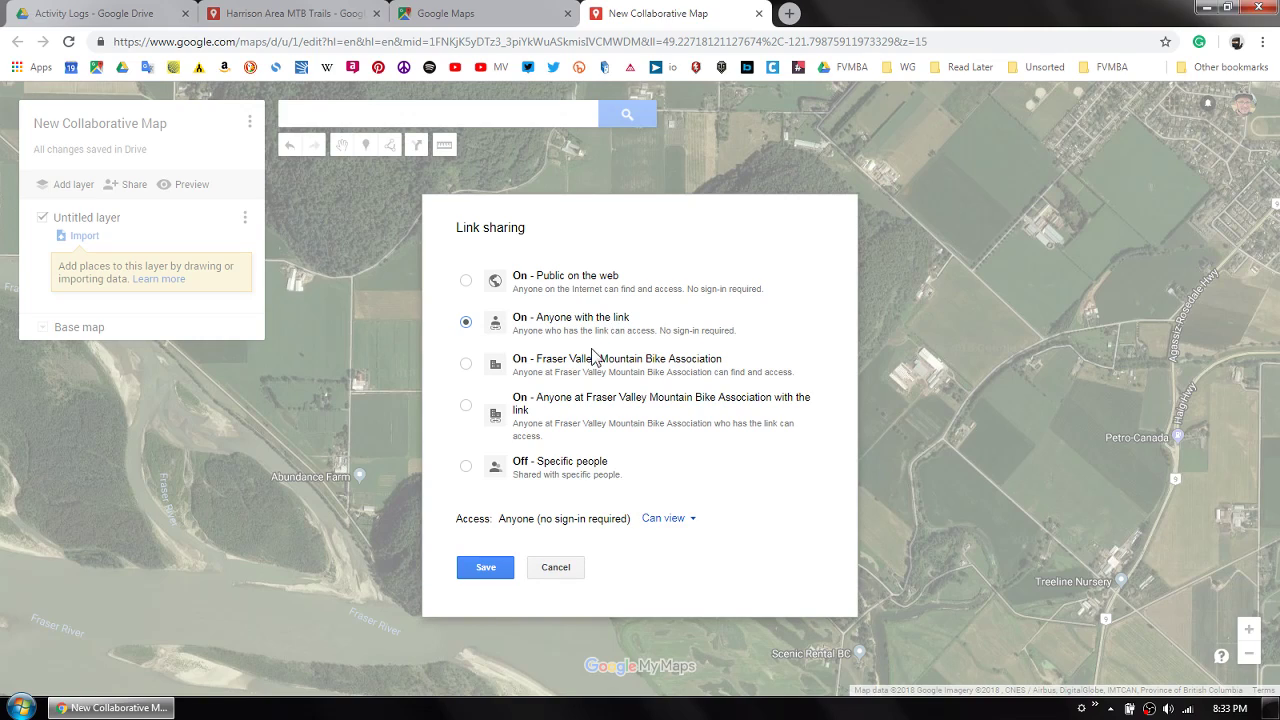
pyautogui.click(670, 530)
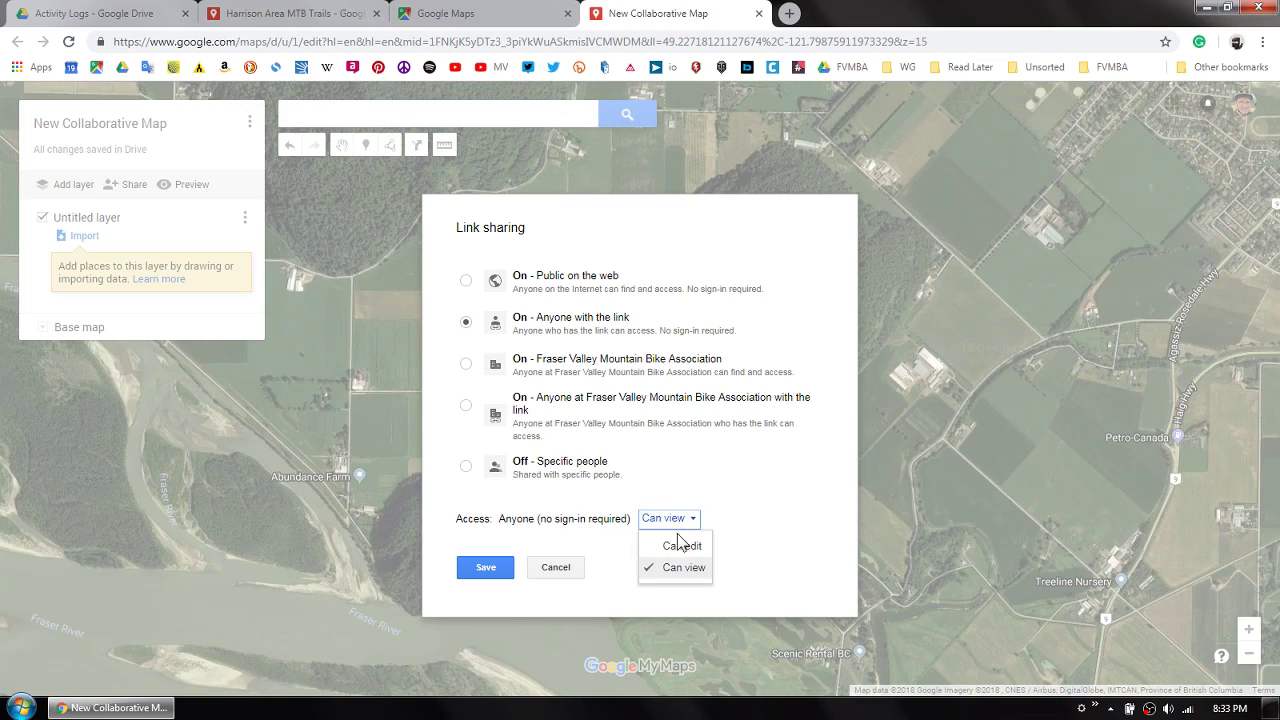
pyautogui.click(680, 547)
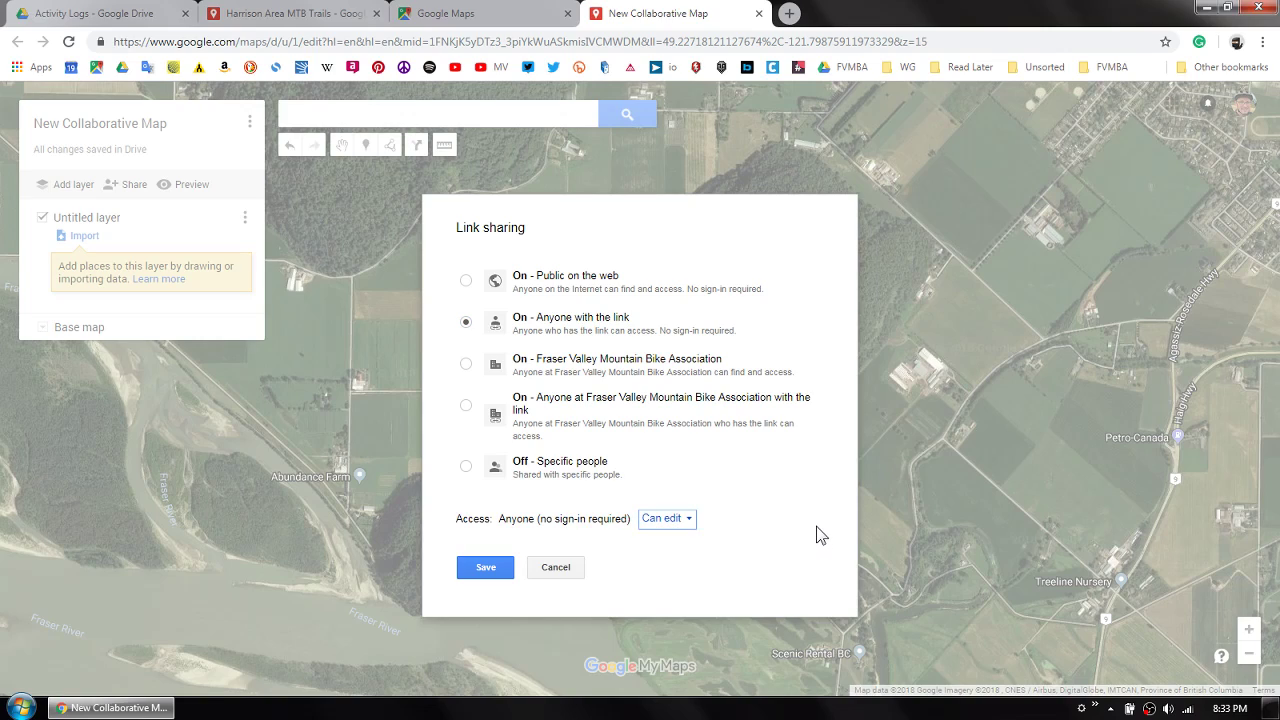
pyautogui.click(485, 568)
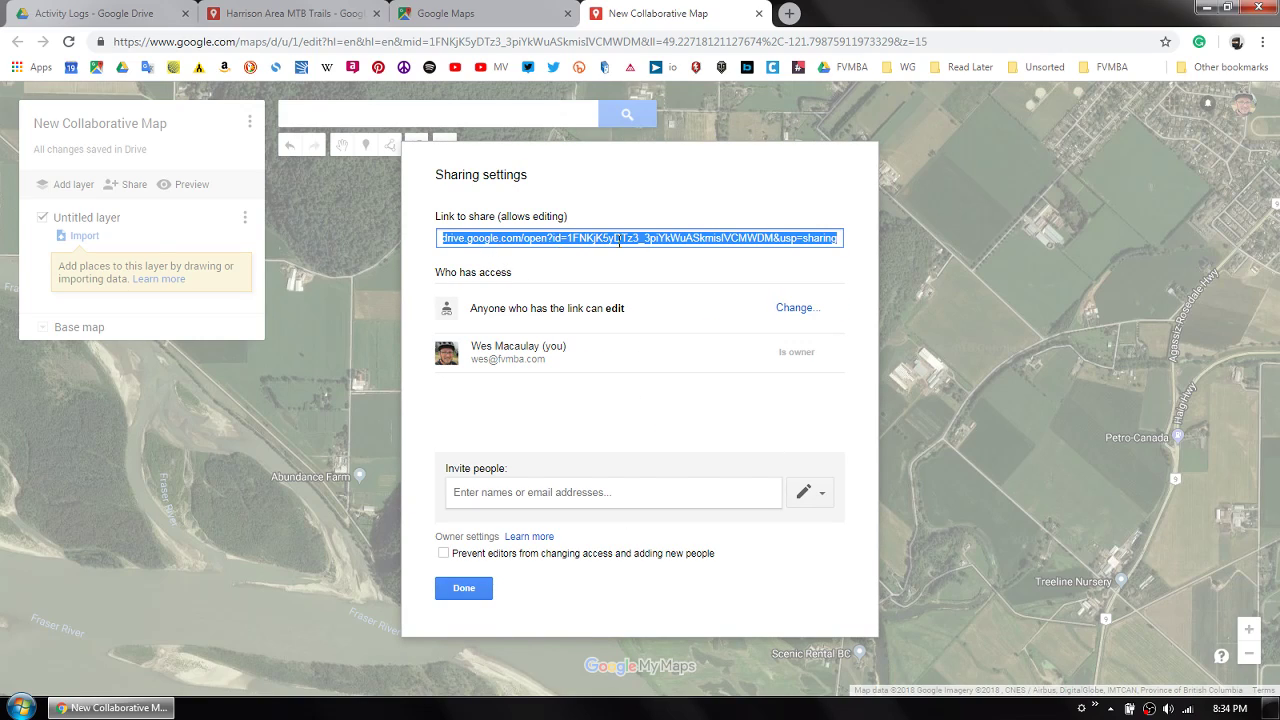
# - Copy the map's editable share link and close the sharing settings
pyautogui.rightClick(632, 241)
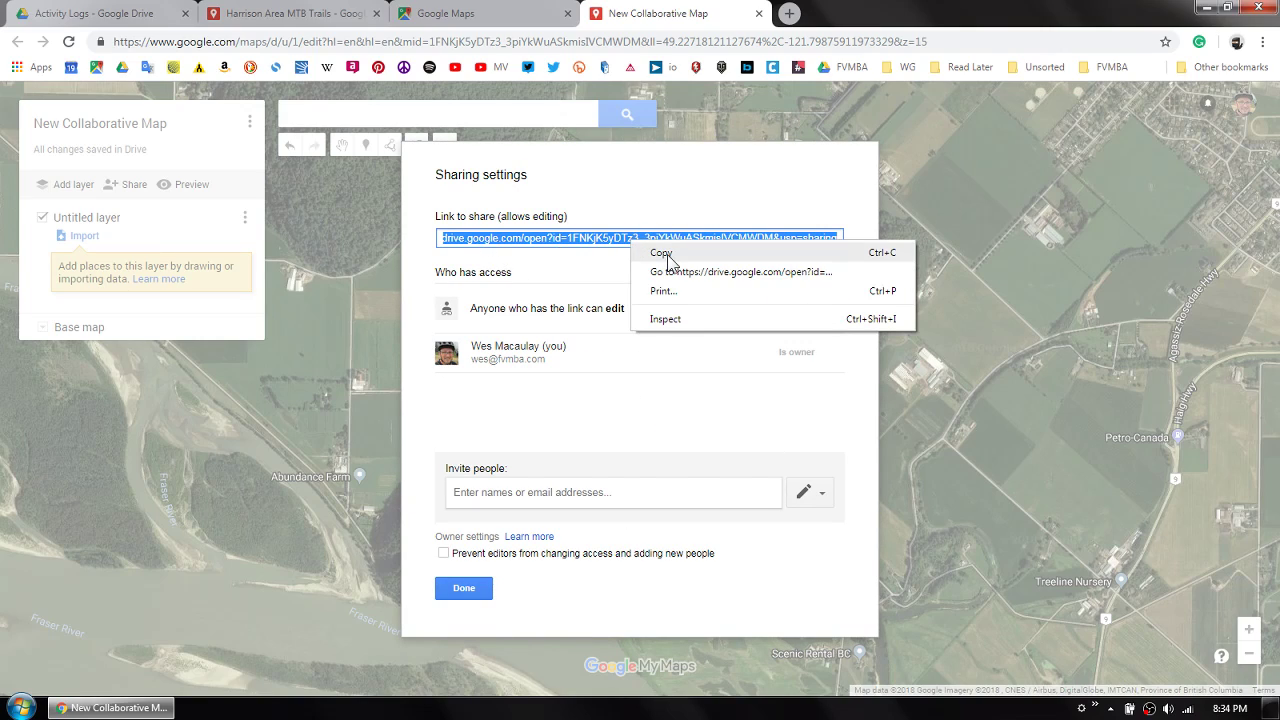
pyautogui.click(662, 256)
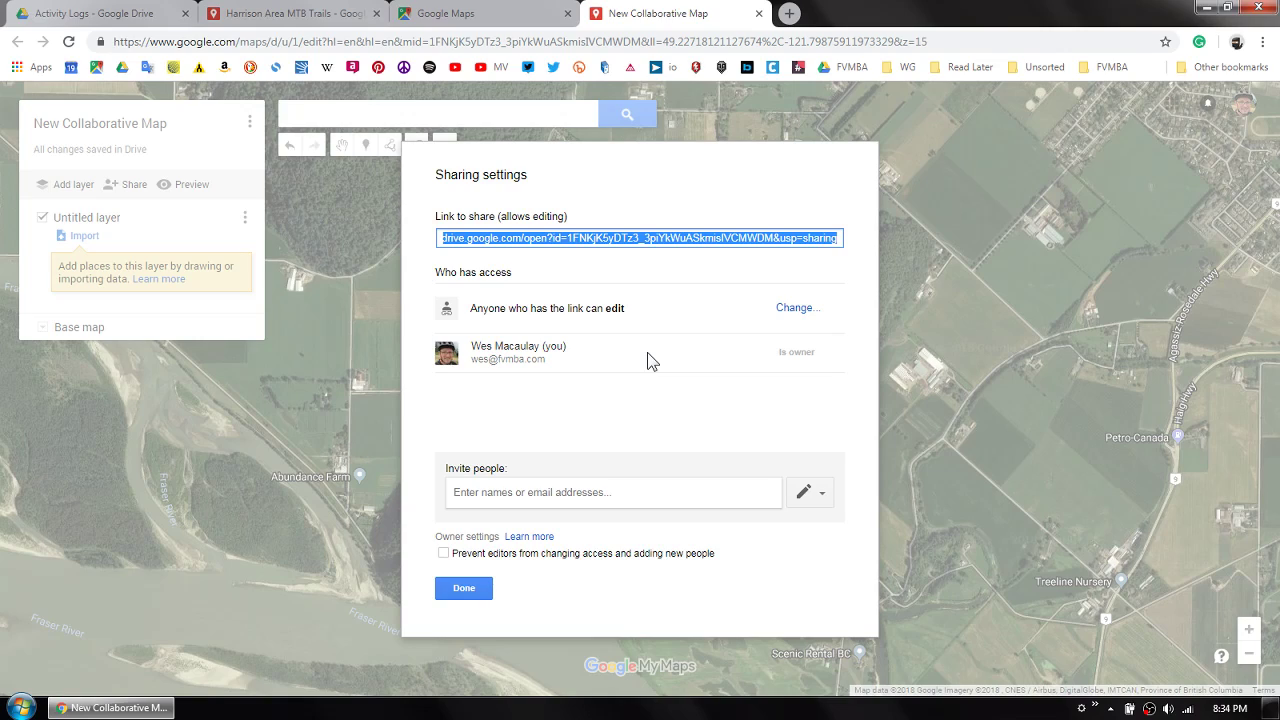
pyautogui.click(464, 589)
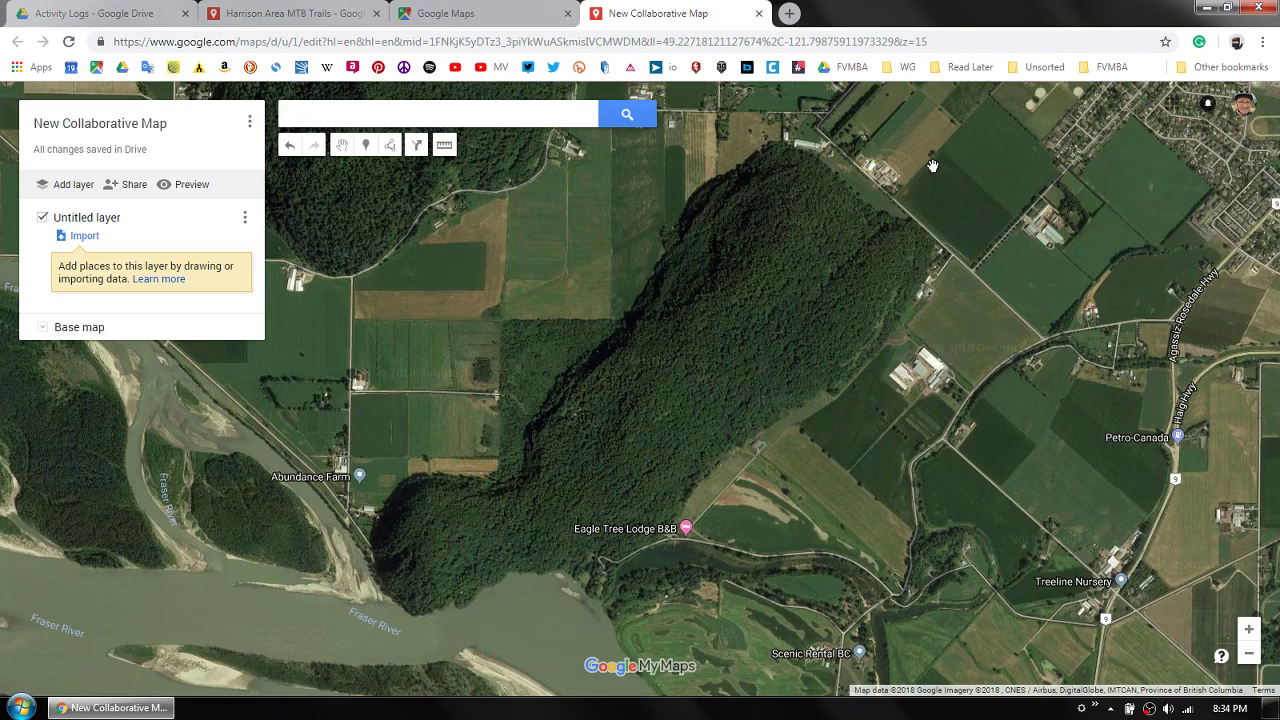
pyautogui.rightClick(1149, 708)
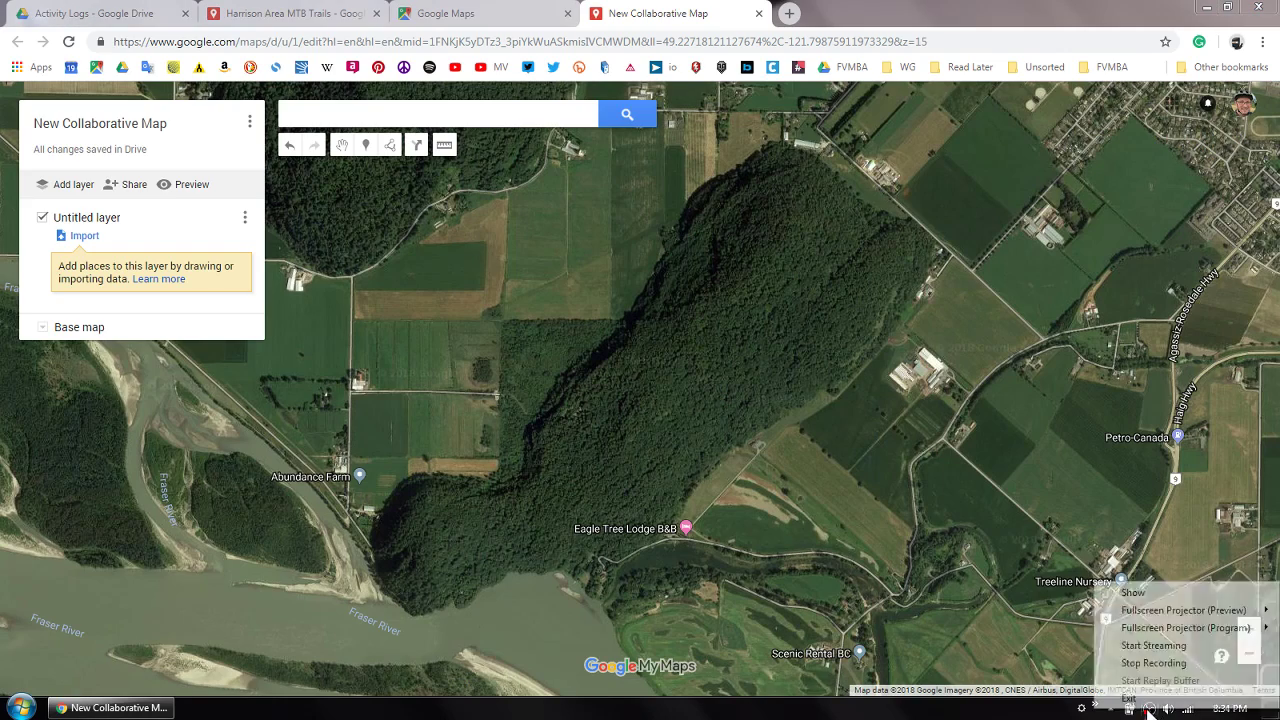